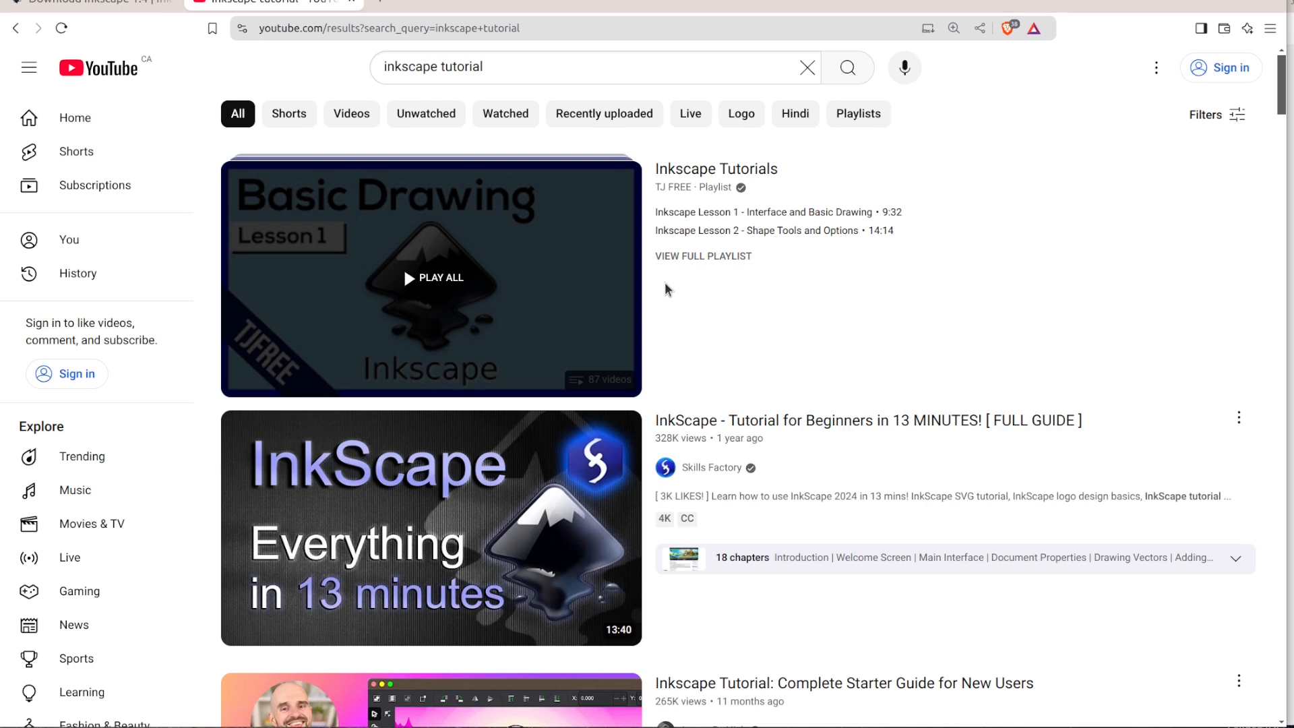
Browse the video search results for beginner Inkscape tutorials.
scroll(665, 290, "down", 2)
scroll(665, 289, "down", 10)
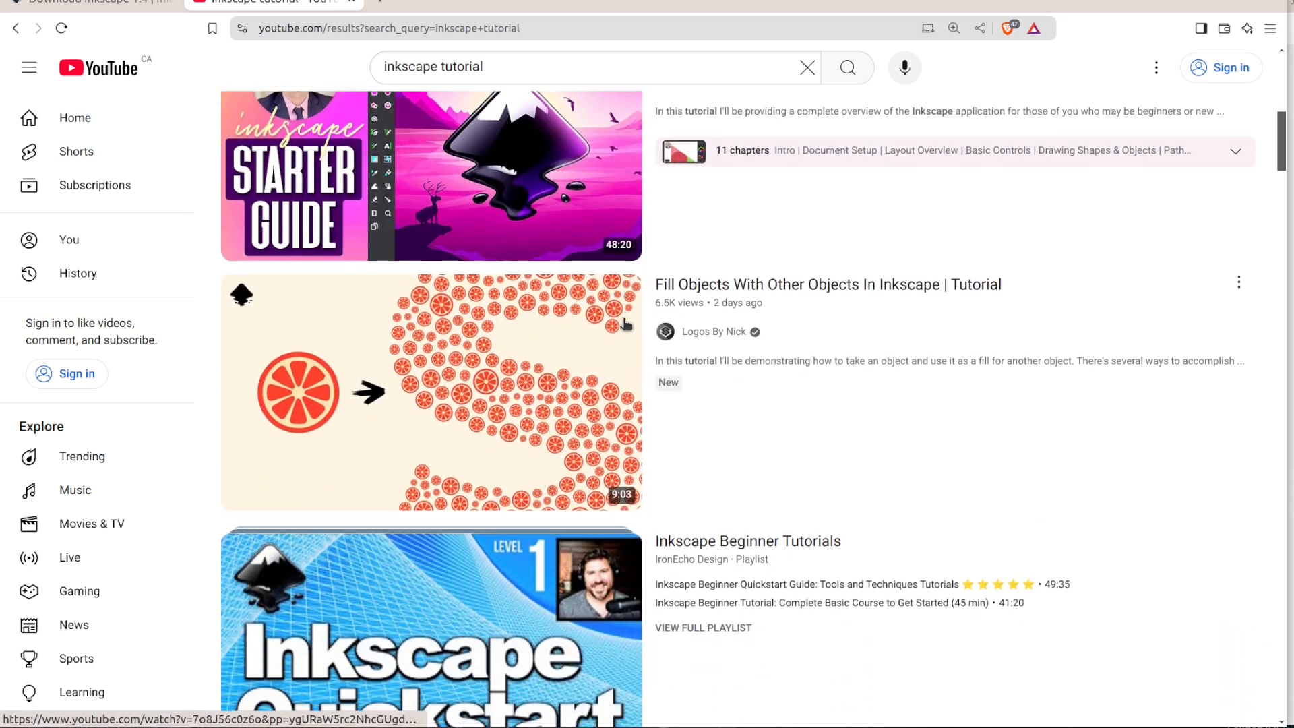
scroll(625, 322, "down", 12)
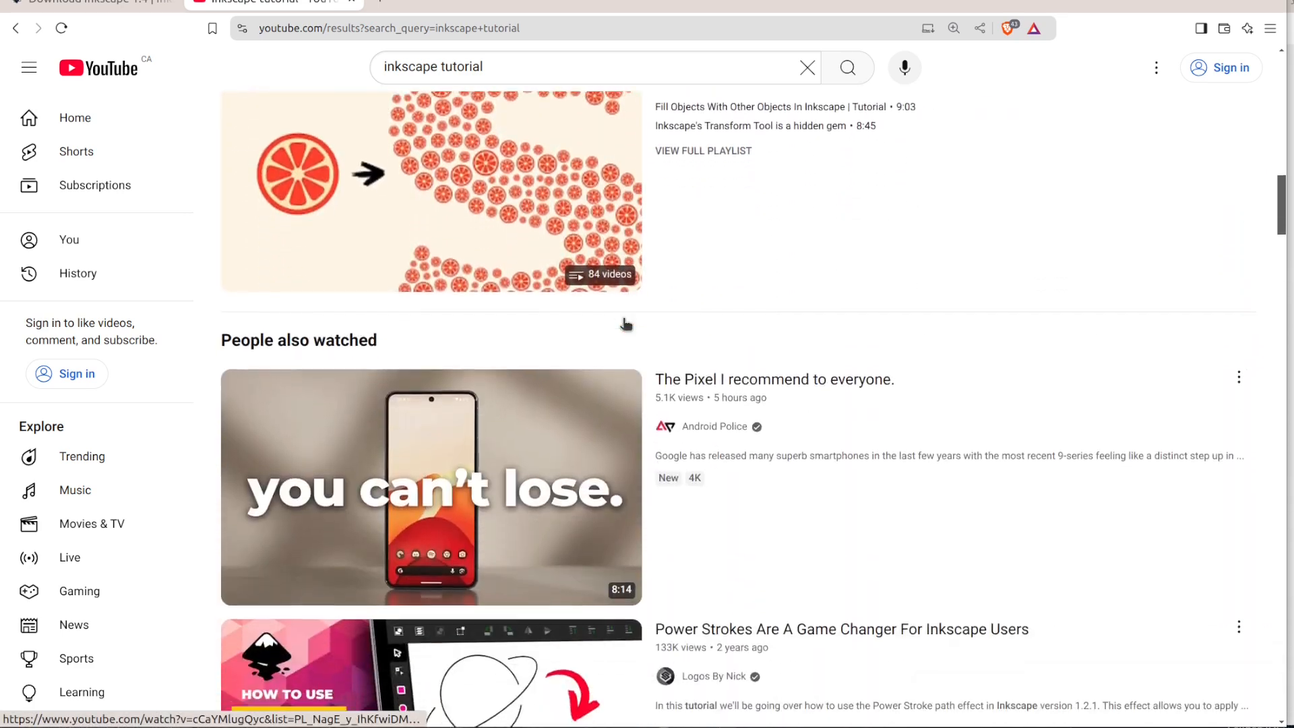
scroll(625, 322, "down", 15)
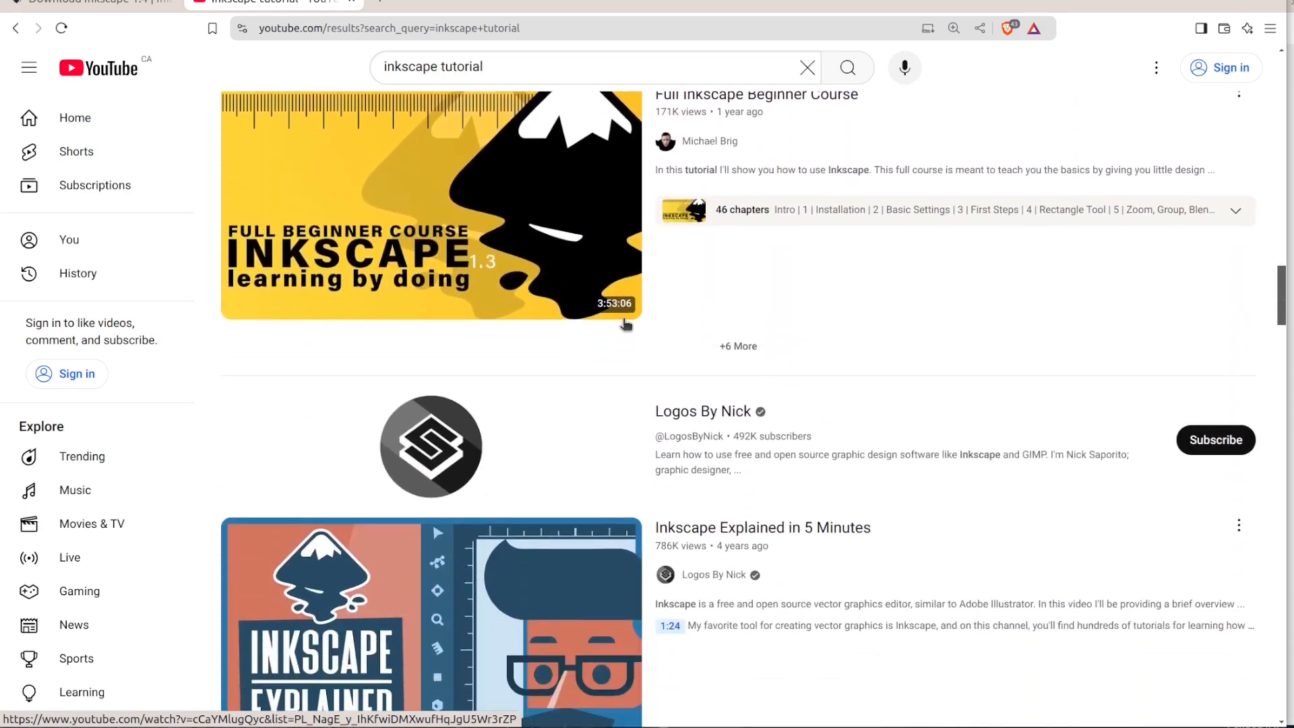
scroll(625, 325, "down", 20)
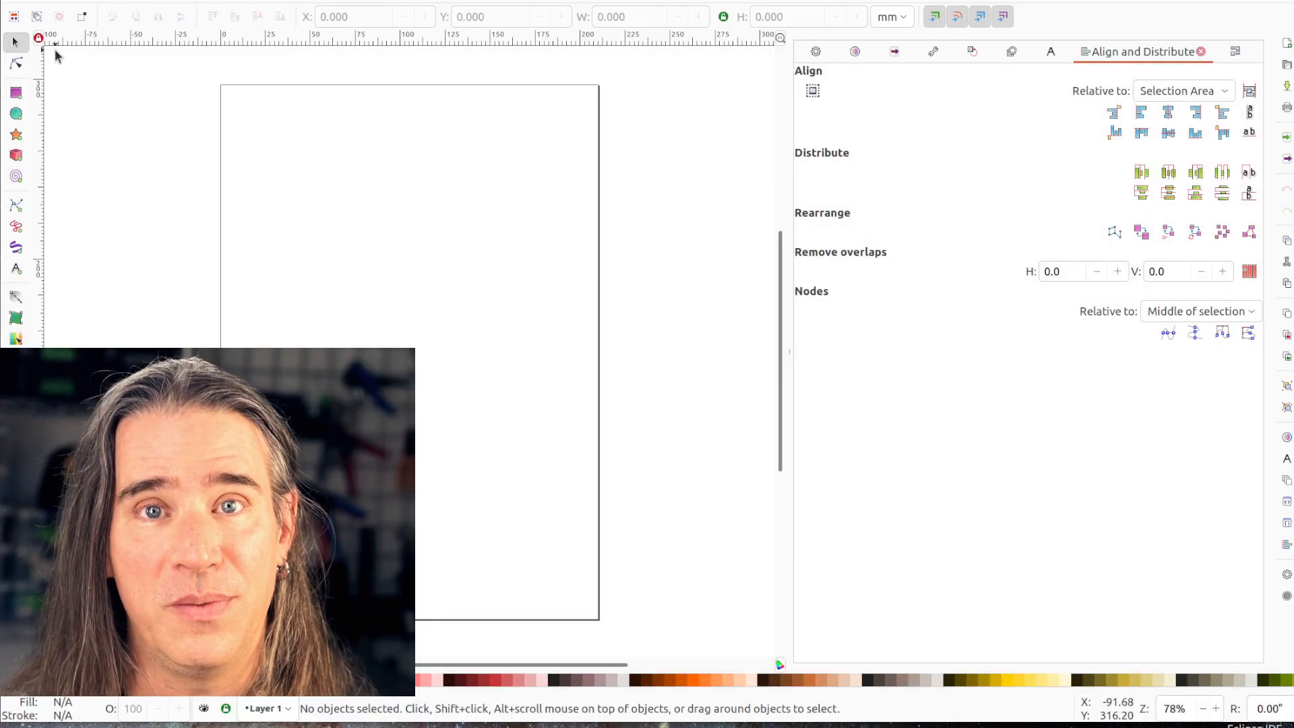
Set the document's custom page size to 60 mm wide and 80 mm high.
left_click(818, 51)
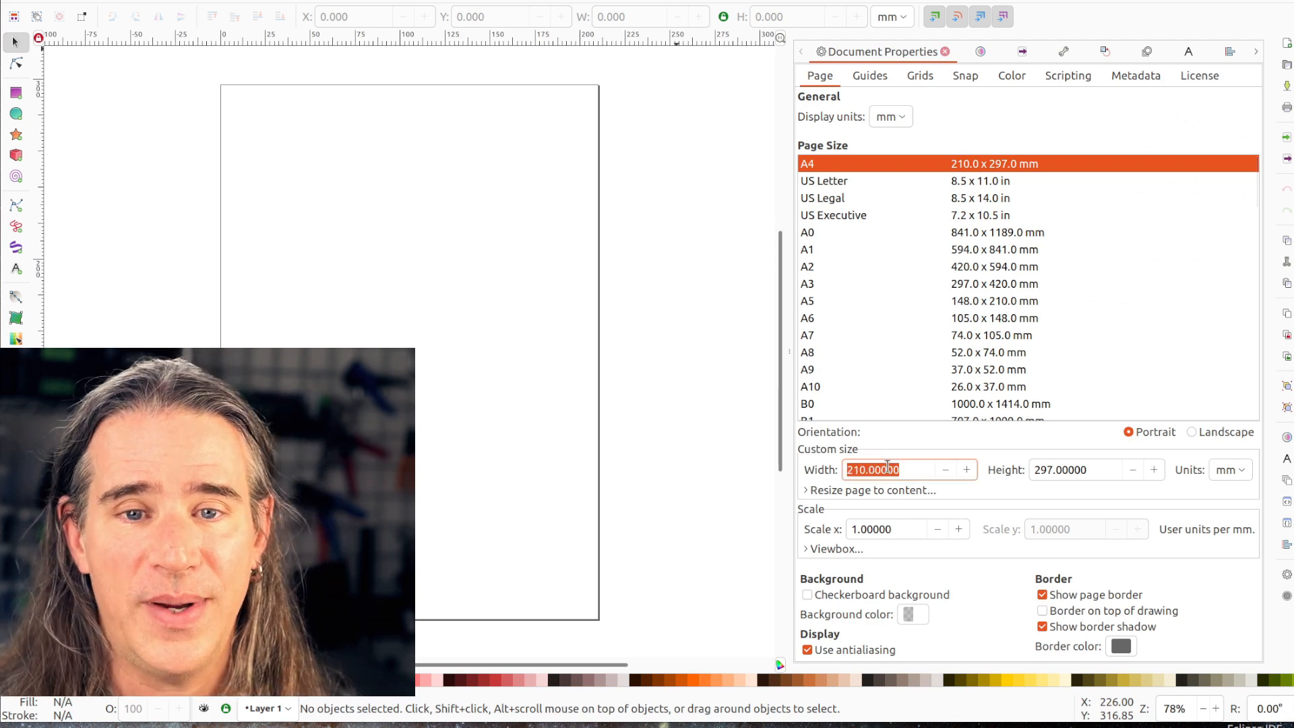
type("60")
key("Tab")
type("80")
key("Tab")
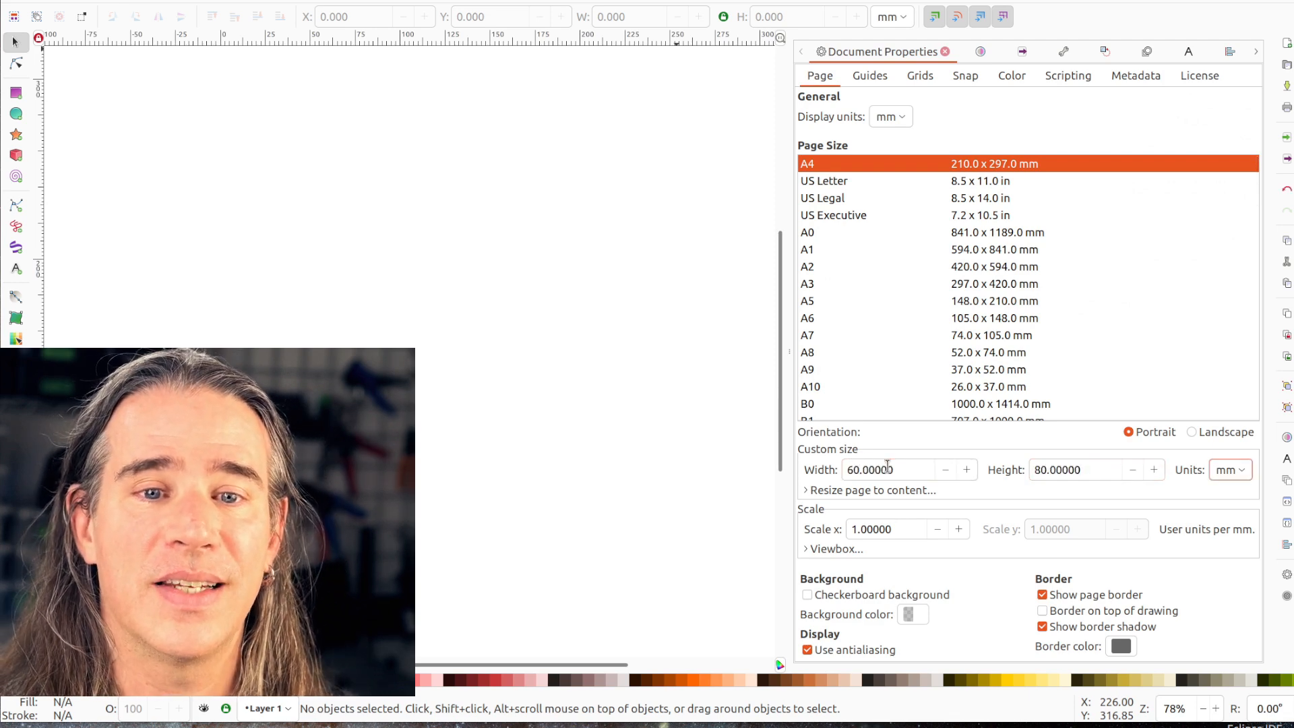
Search the preferences for "origin" and check the interface setting for the origin position and y-axis direction.
left_click(40, 0)
left_click(169, 476)
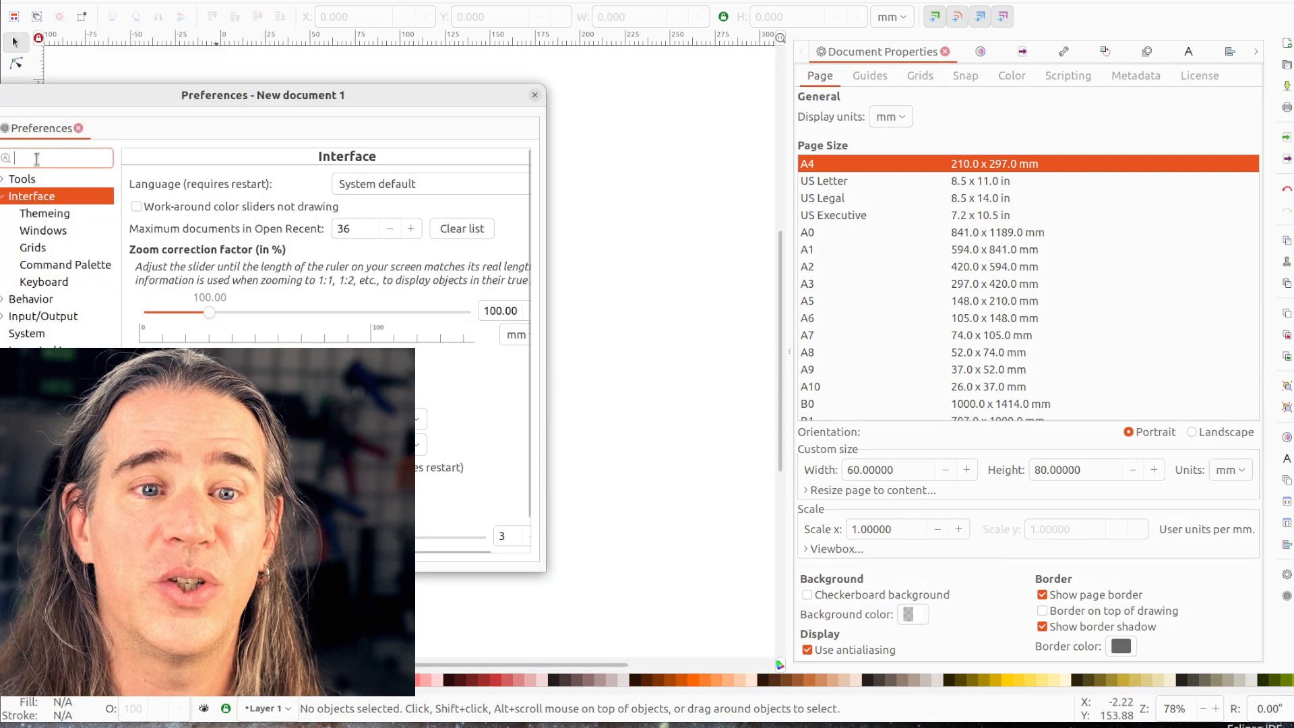
type("origin")
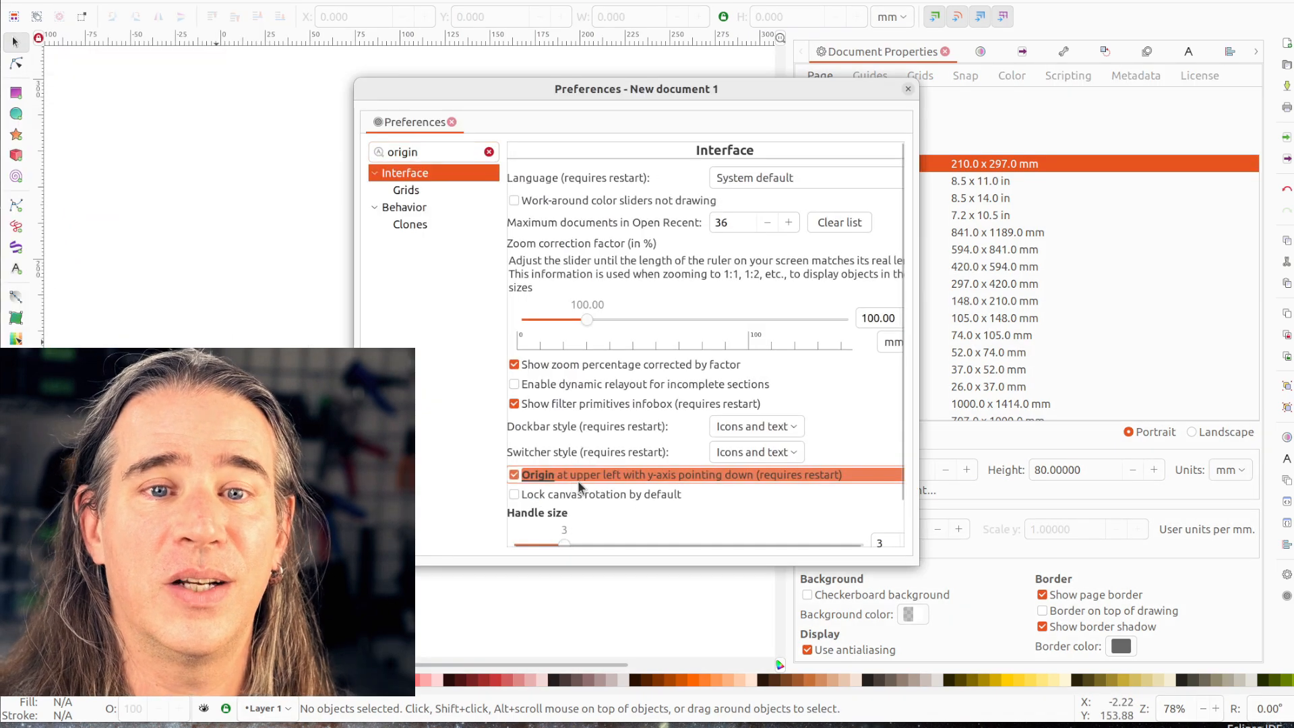
left_click(907, 90)
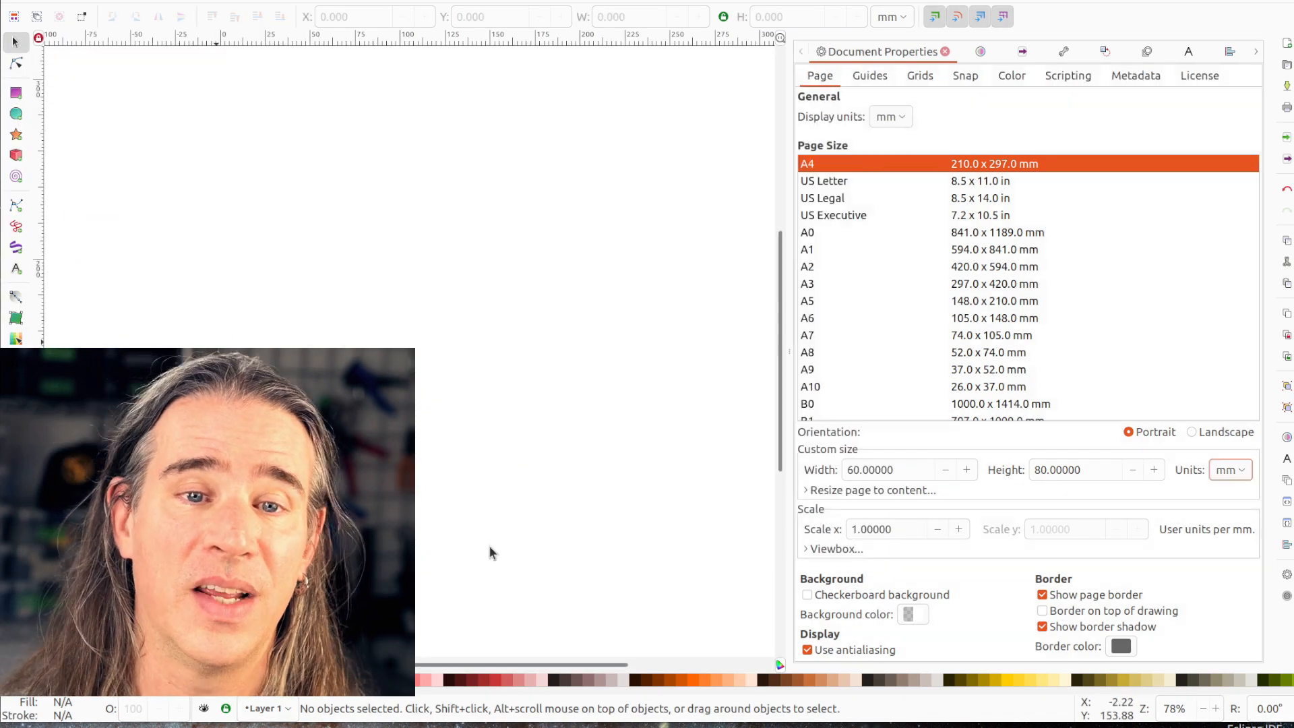
Fit the page in view and look over the Fill and Stroke, Trace Bitmap, and Align and Distribute settings.
key("5")
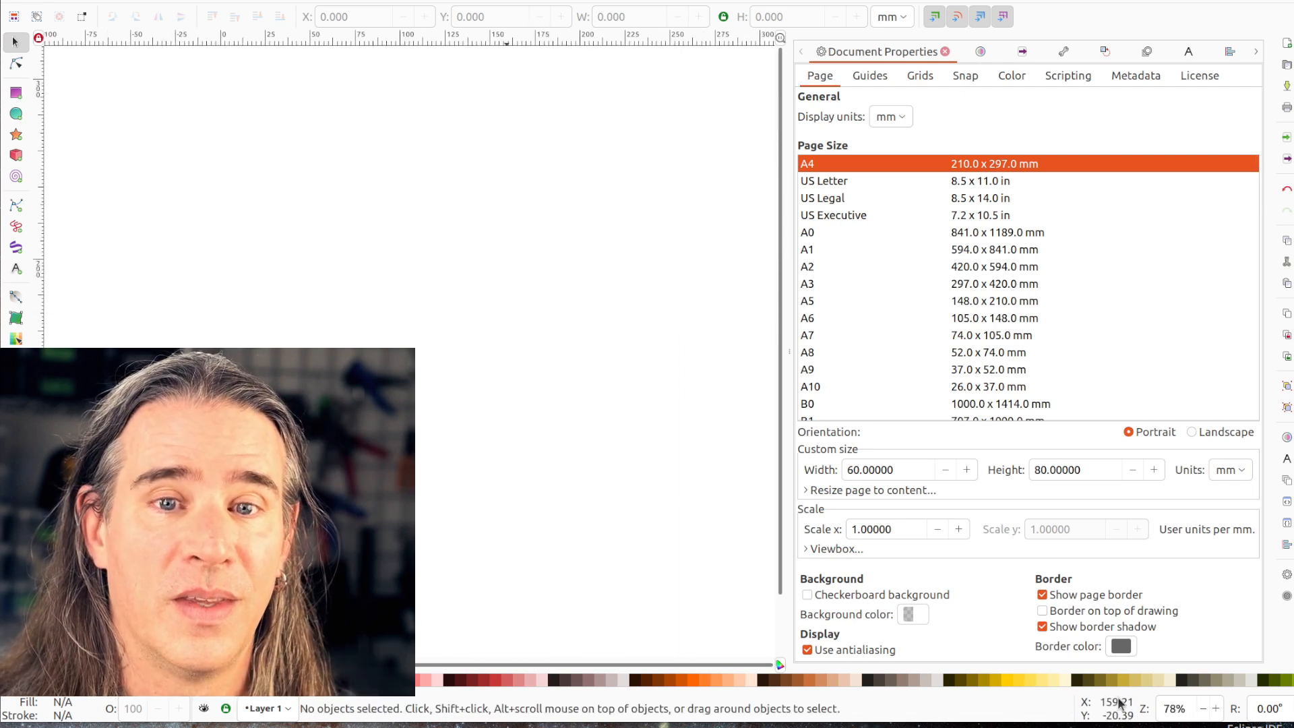
key("5")
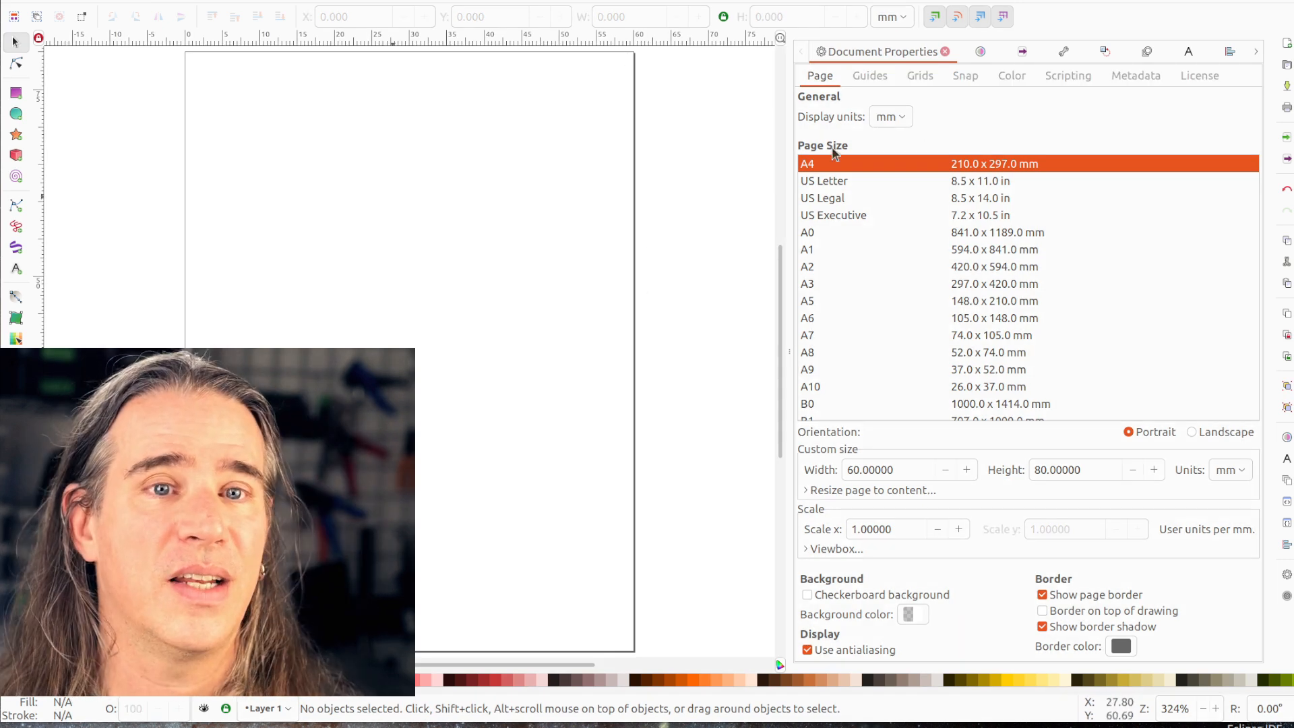
left_click(980, 54)
left_click(900, 75)
left_click(822, 76)
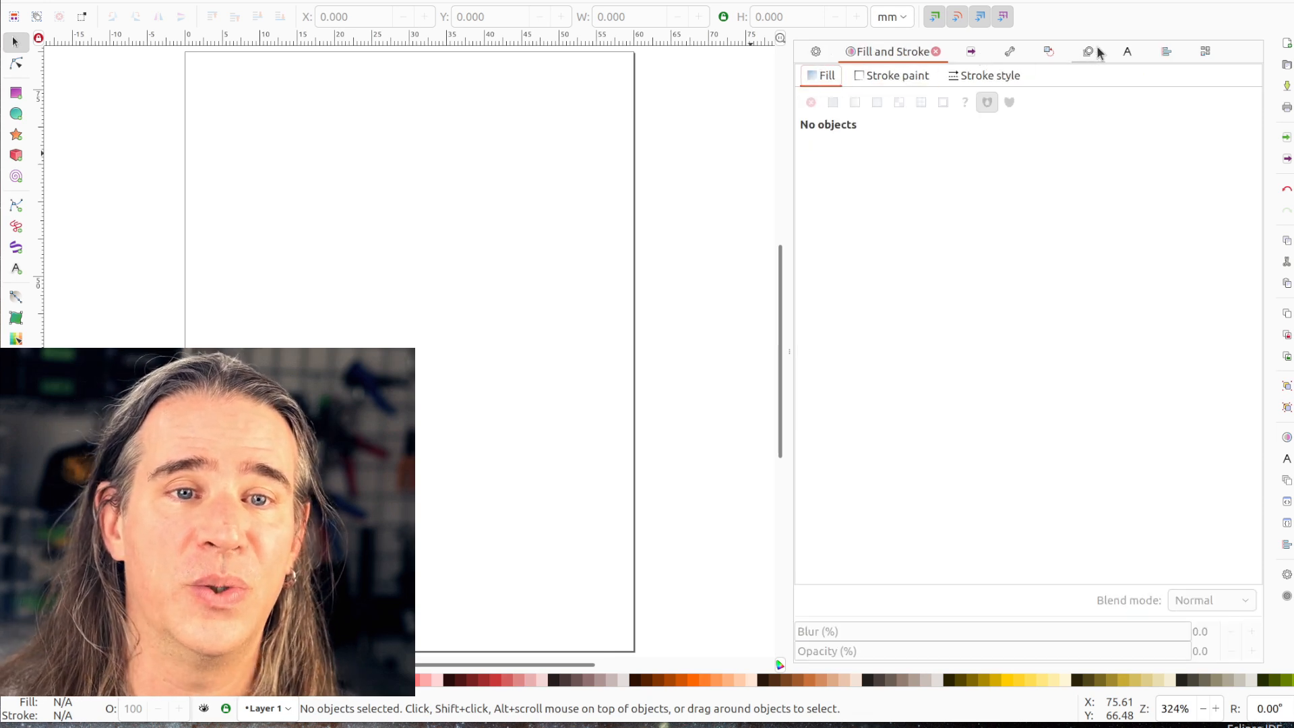
left_click(1089, 52)
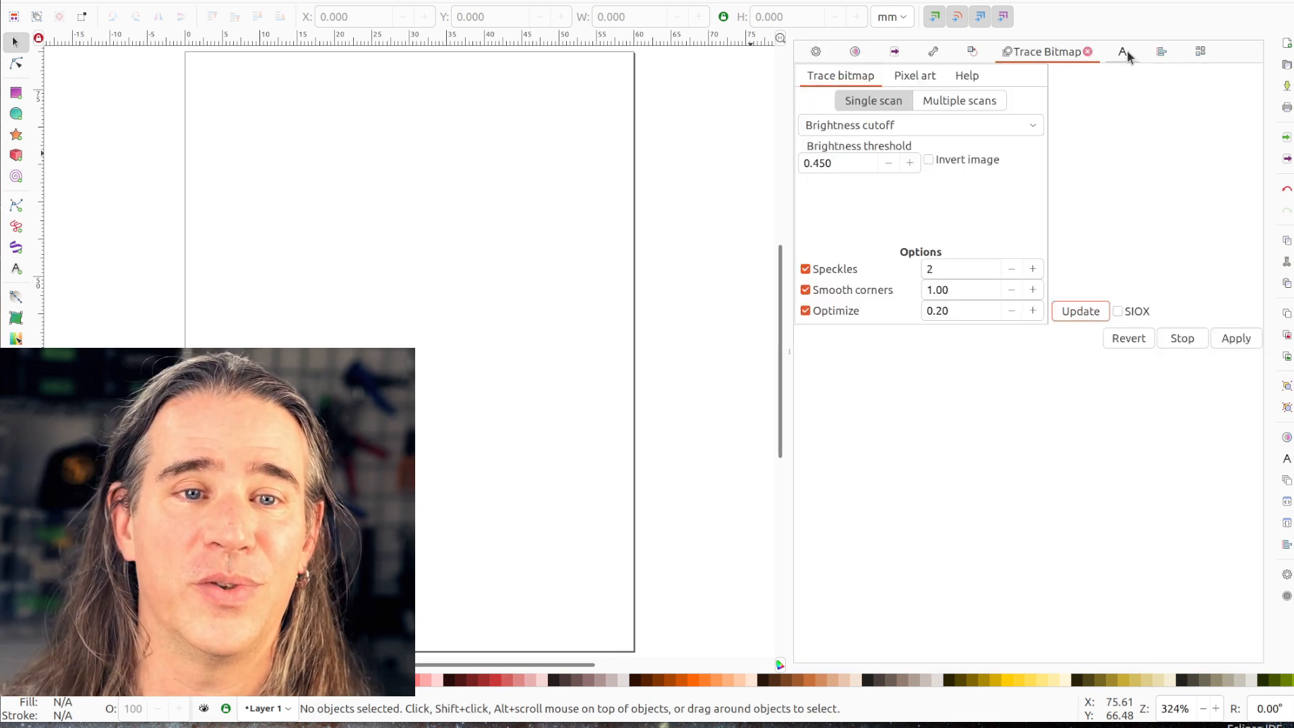
left_click(1162, 52)
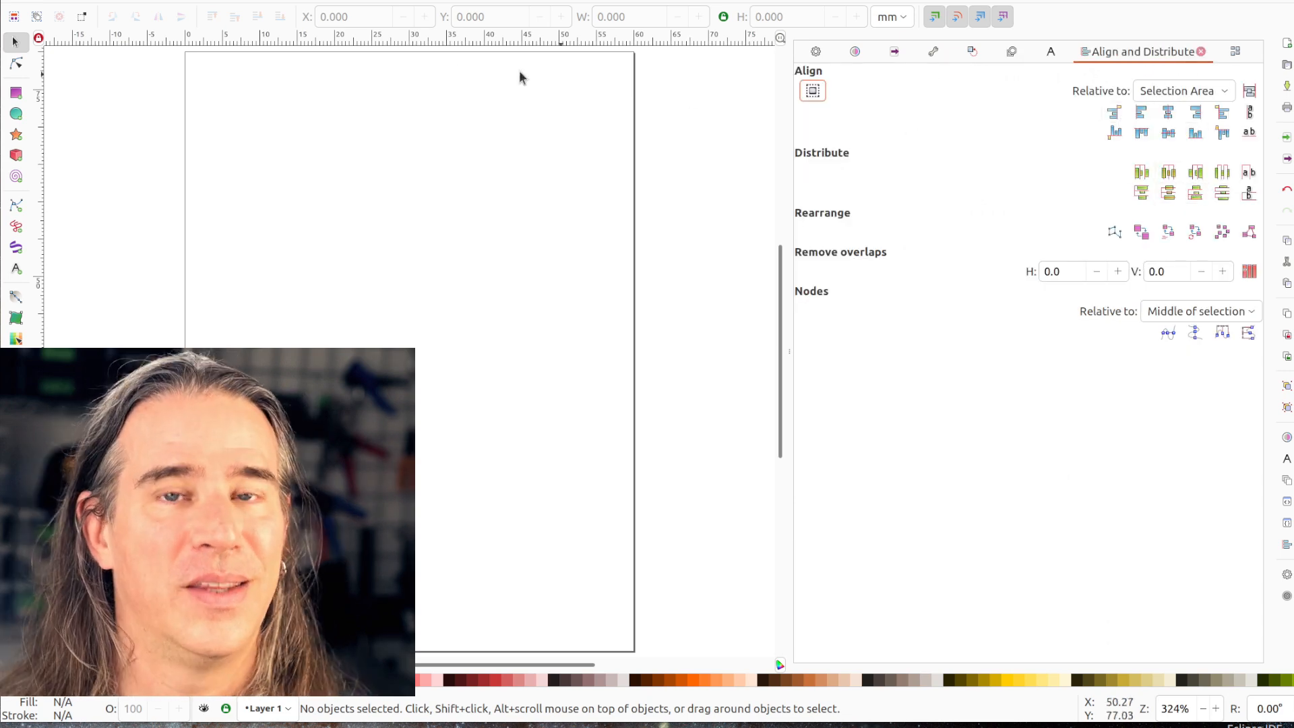
Draw a closed four-sided path with the Pen tool, about 33 mm wide and 16 mm high, across the page.
left_click(16, 208)
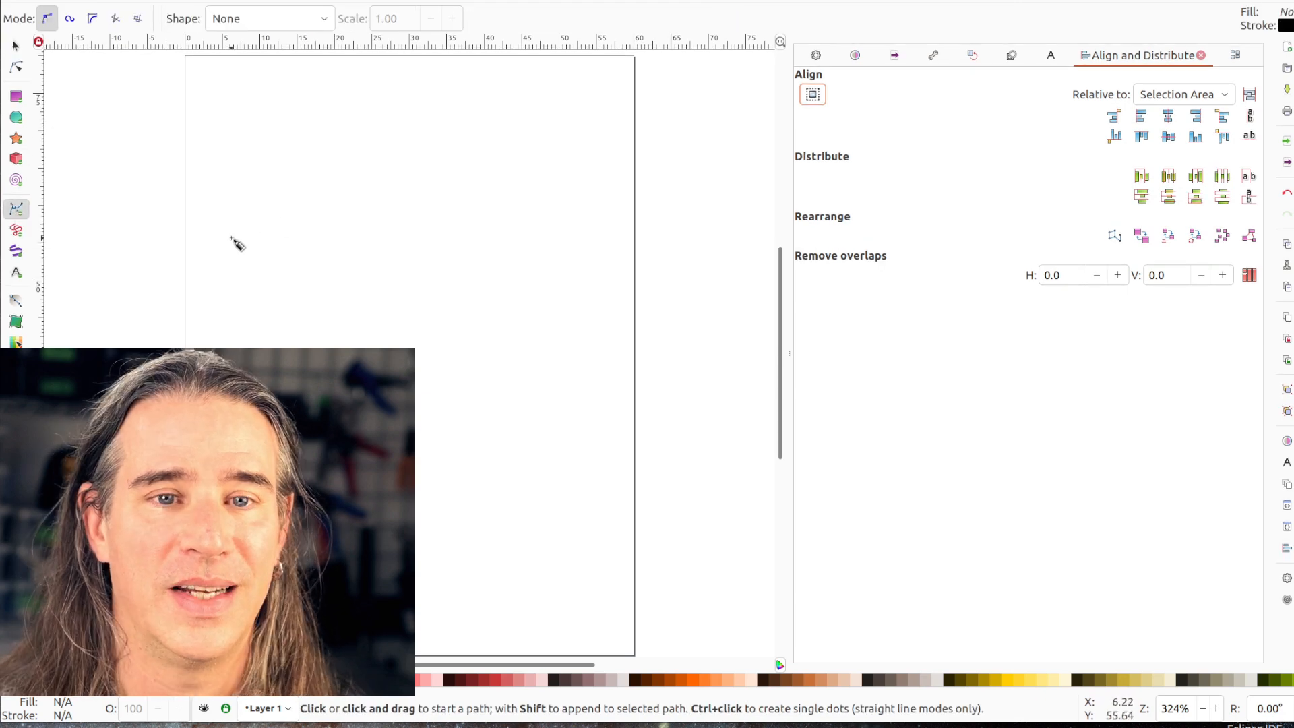
left_click(230, 240)
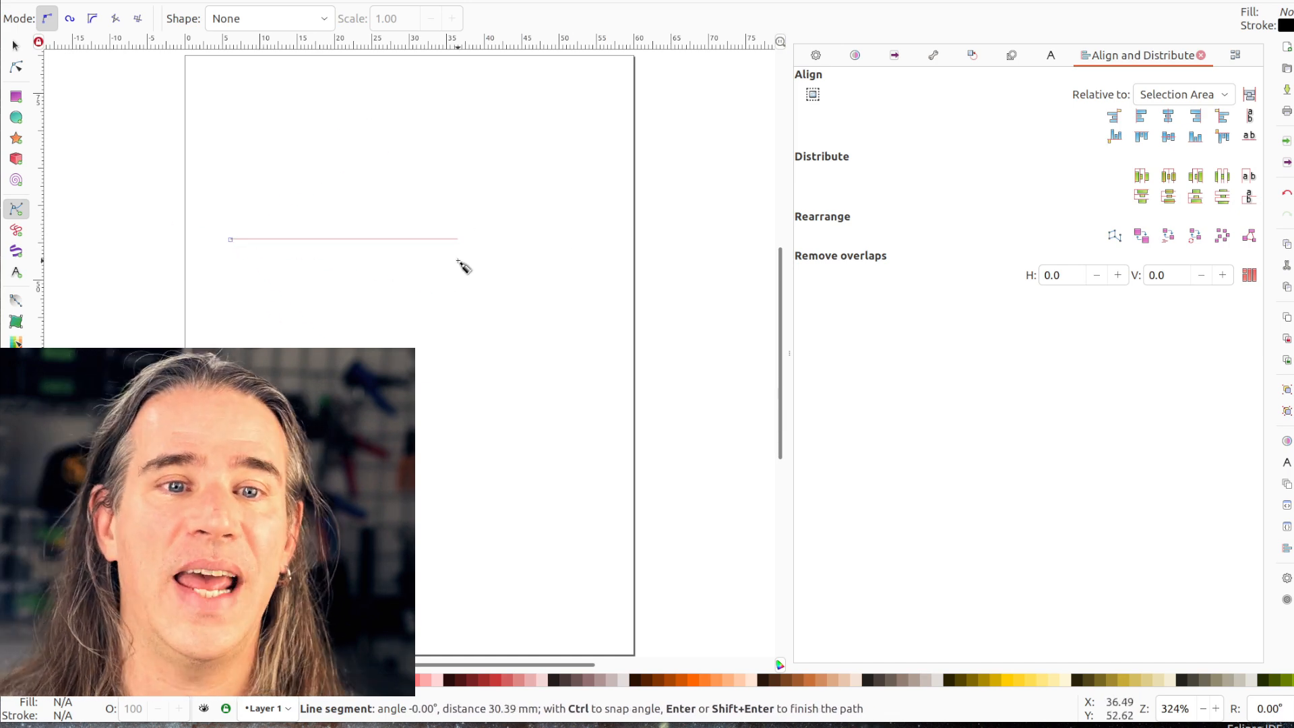
left_click(480, 239)
left_click(473, 361, "ctrl")
left_click(229, 361, "ctrl")
left_click(230, 239)
Bend the four-sided path's straight edges into curves with node editing, and delete the reshaped path.
key("s")
double_click(332, 238)
left_click_drag(332, 237, 361, 208)
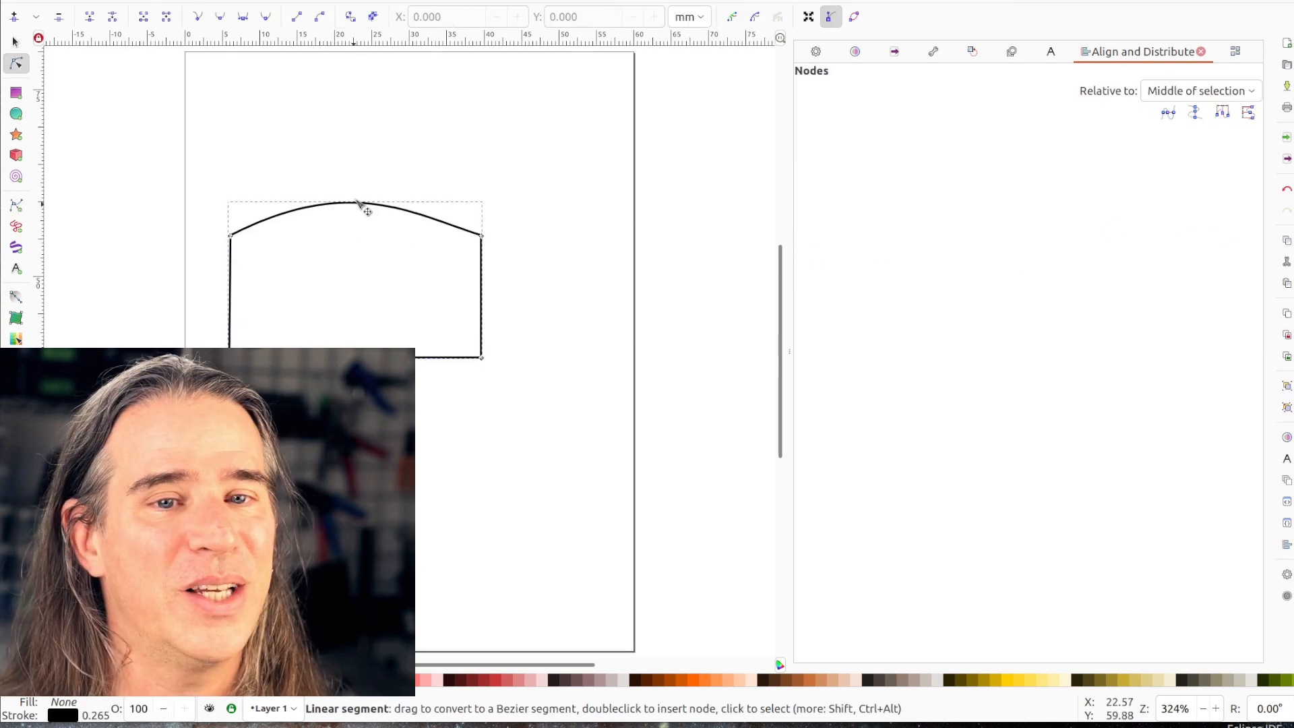
double_click(253, 226)
left_click_drag(362, 176, 260, 171)
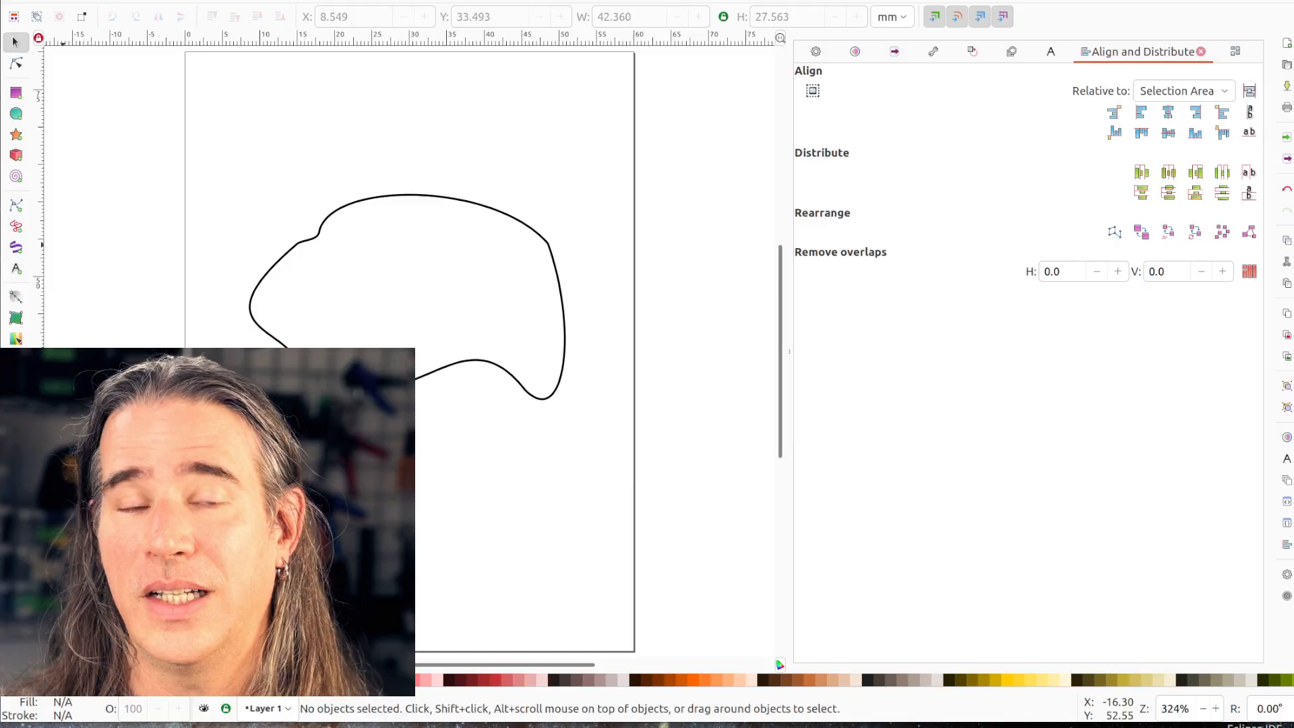
left_click(319, 242)
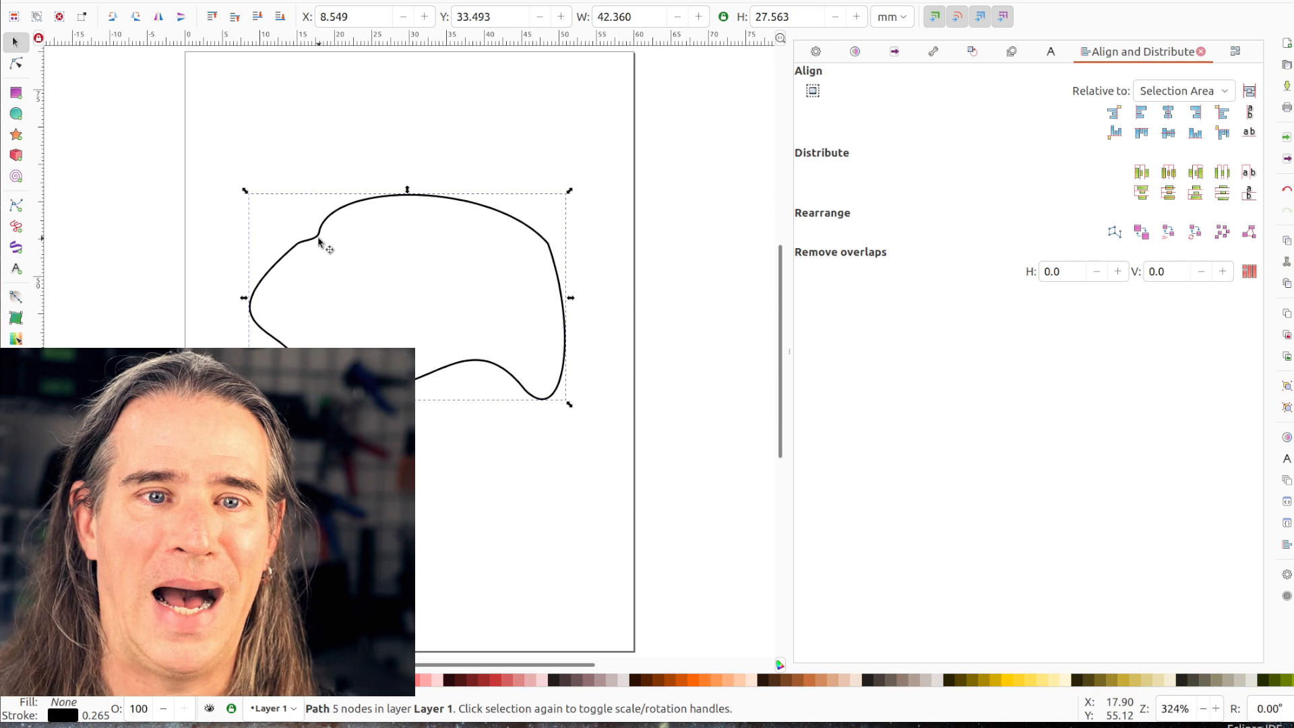
key("Delete")
Import the PNG portrait as an embedded image at its file DPI and move it to about X 53.6, Y 3.1 mm.
key("alt+f")
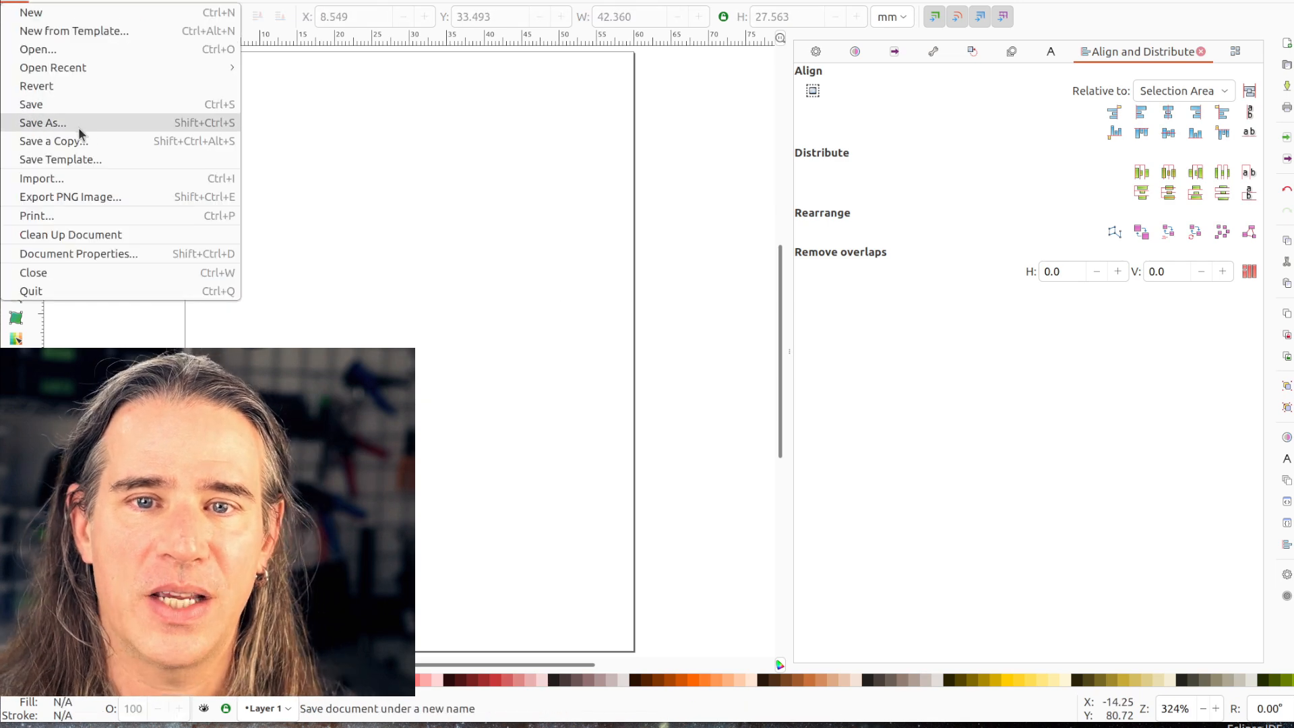
left_click(81, 178)
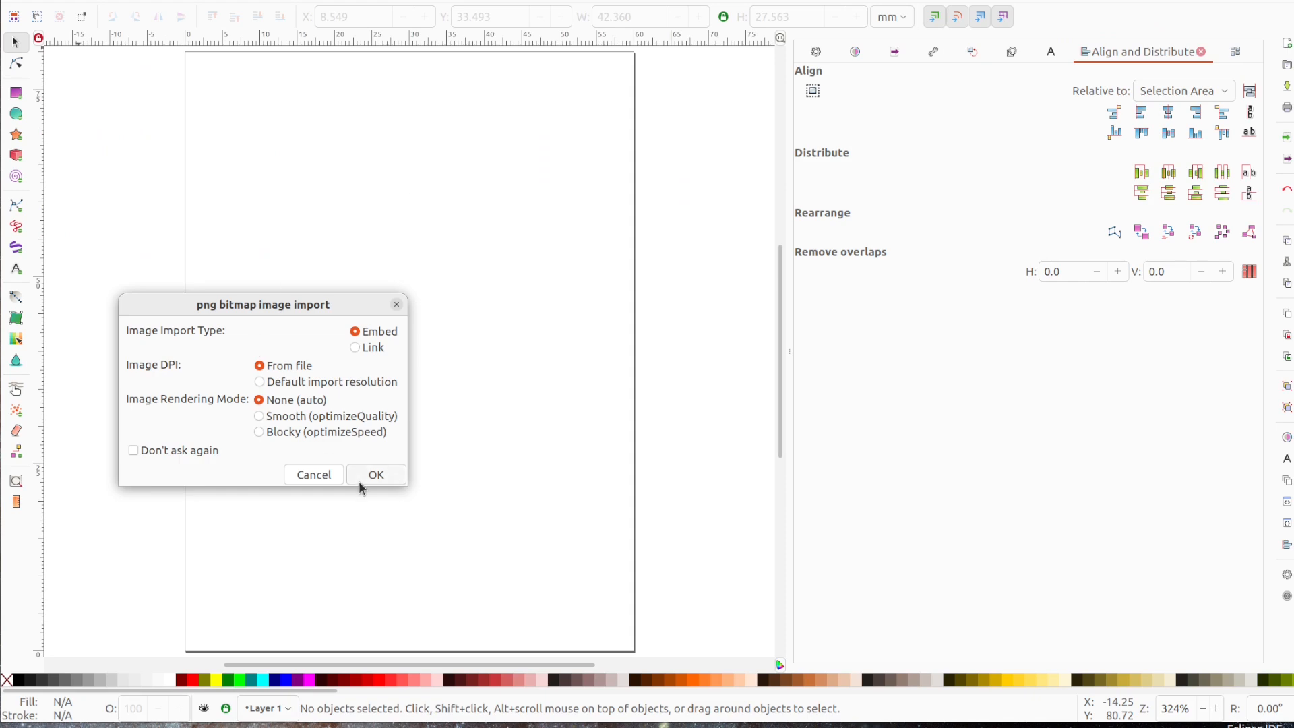
left_click(360, 482)
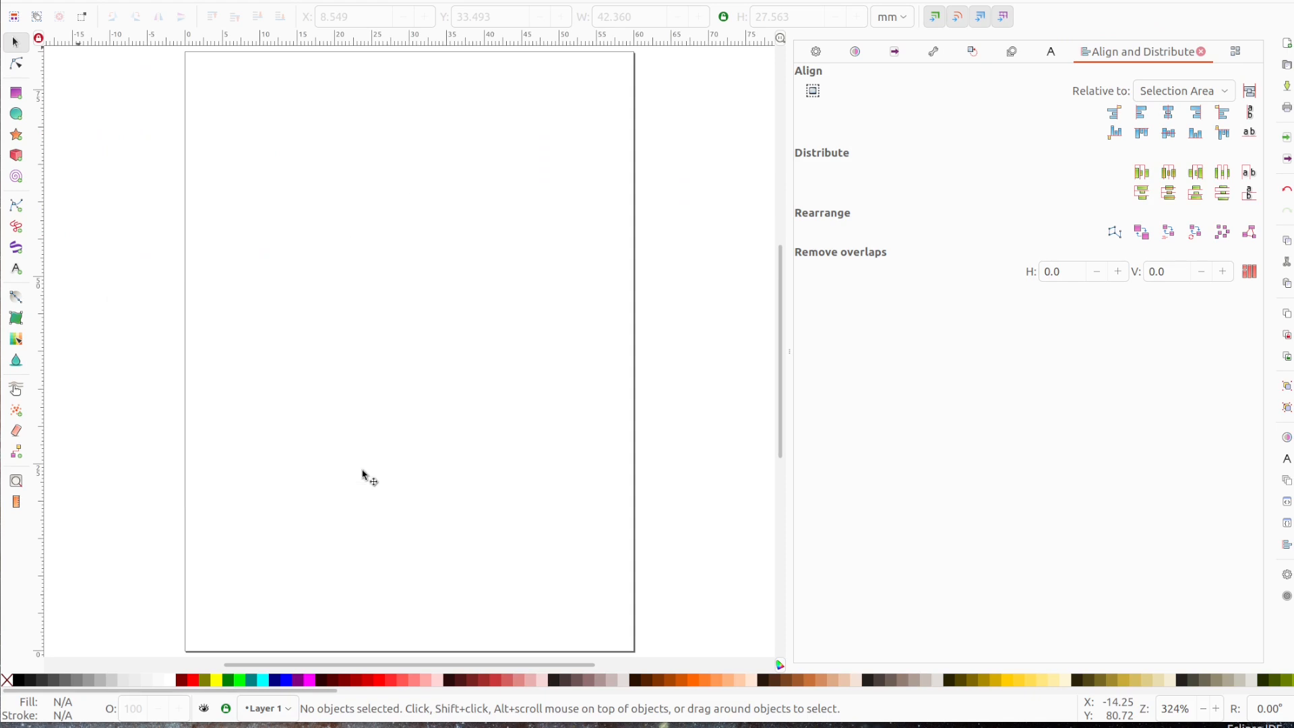
scroll(462, 90, "down", 4, "ctrl")
left_click_drag(404, 207, 541, 225)
scroll(543, 223, "up", 2, "ctrl")
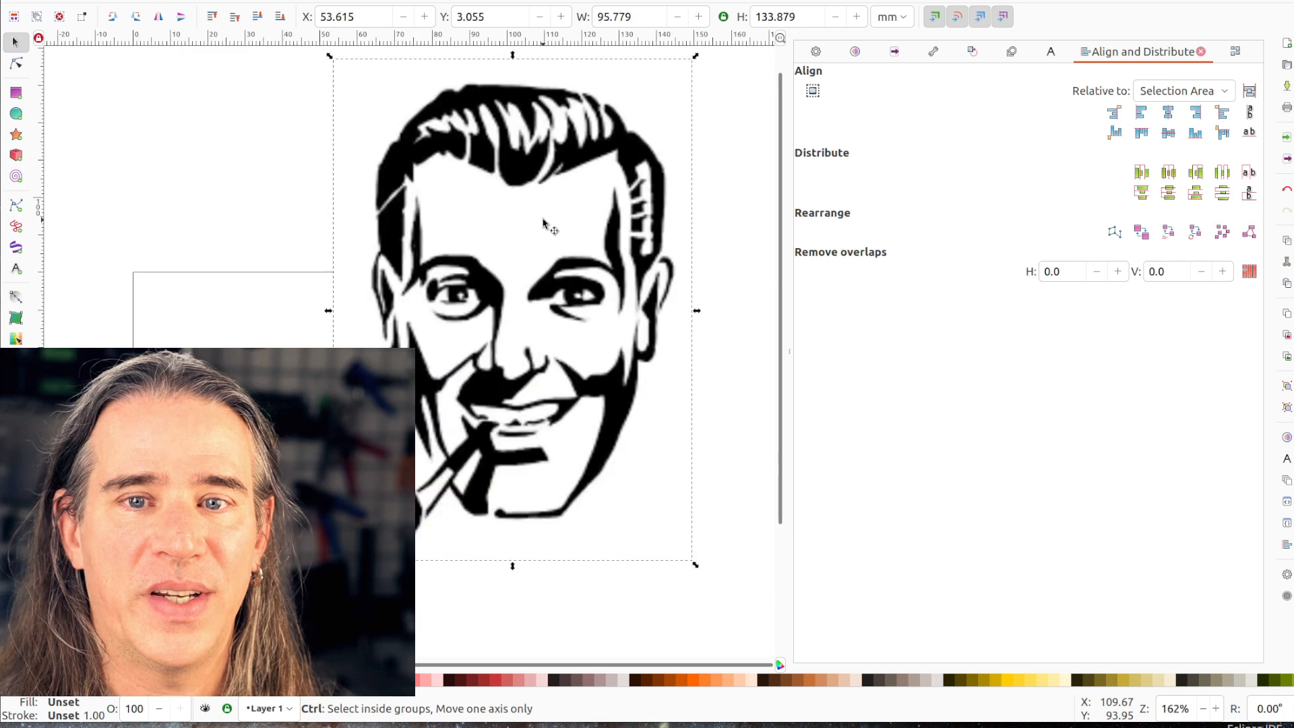
Preview a single-scan Brightness cutoff trace of the portrait at threshold 0.300, and apply the trace with threshold 0.700.
left_click(191, 1)
left_click(223, 54)
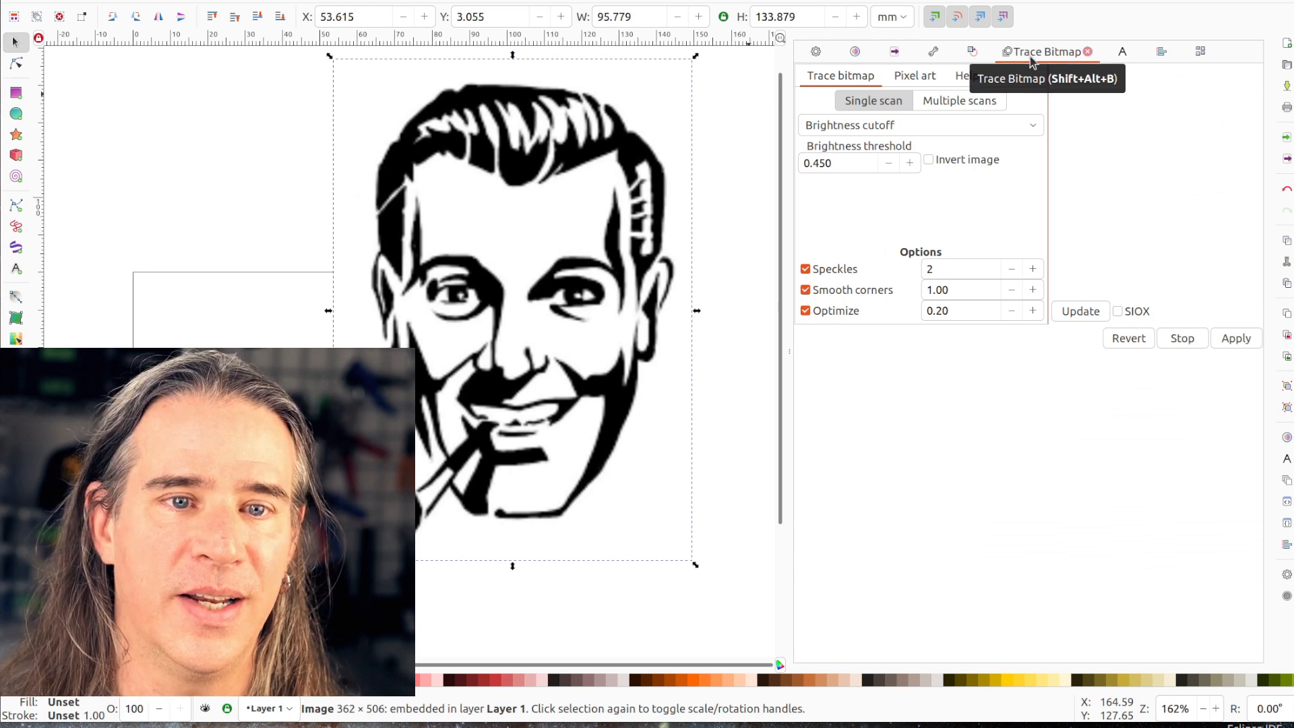
double_click(845, 164)
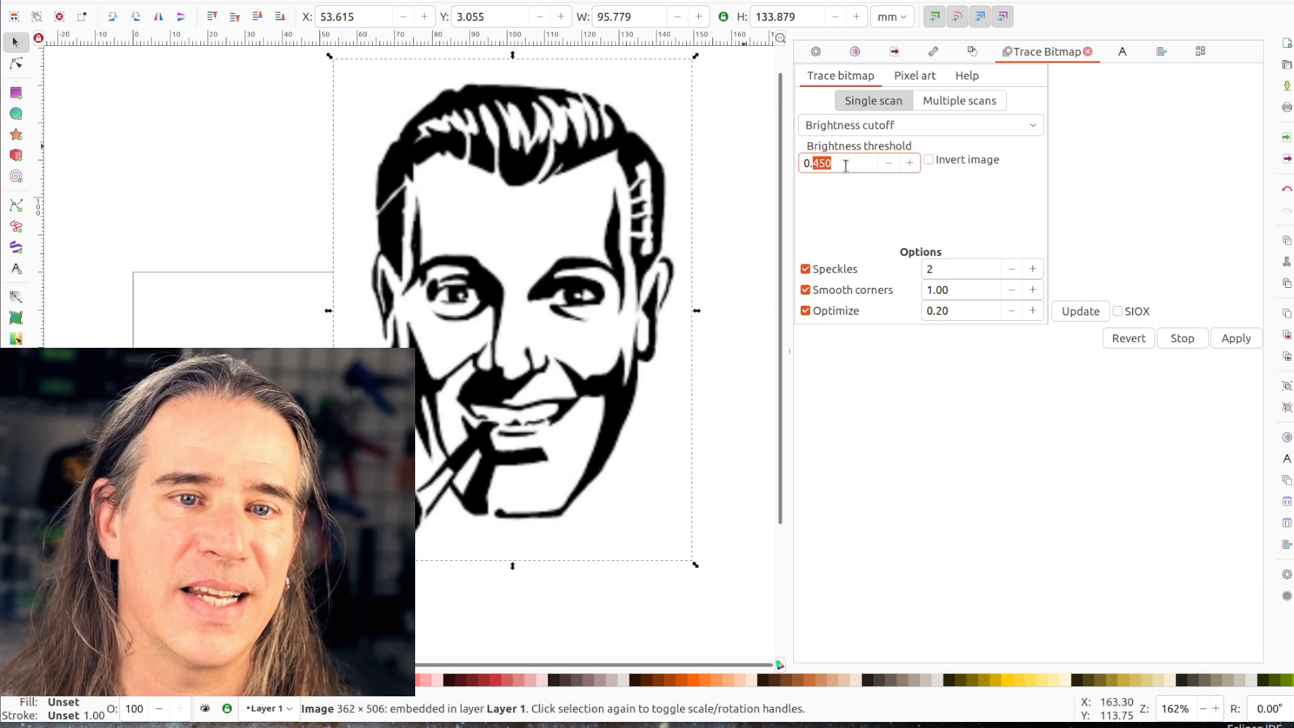
left_click(1085, 313)
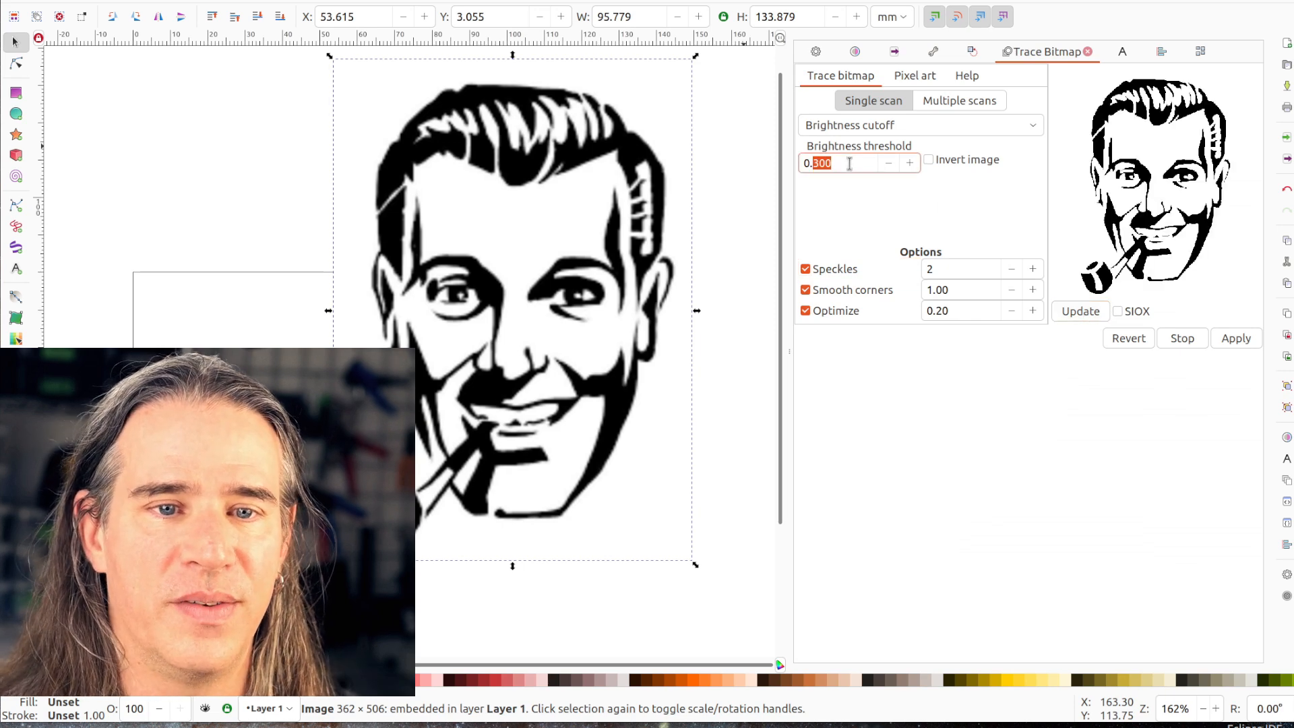
left_click(1070, 313)
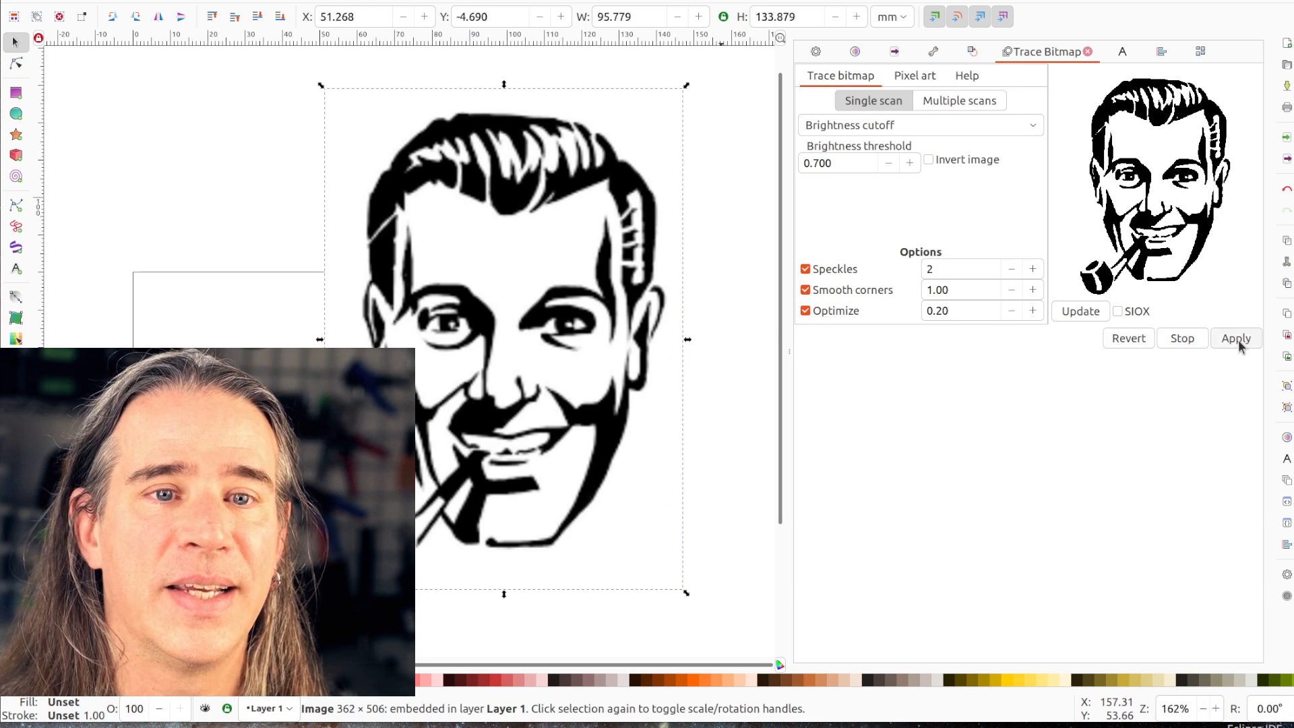
left_click(1235, 339)
Move the traced portrait and the original bitmap apart so they sit side by side.
mouse_move(512, 197)
left_mouse_down()
mouse_move(681, 241)
mouse_move(682, 219)
left_mouse_up()
left_click_drag(480, 183, 238, 182)
mouse_move(686, 210)
left_mouse_down()
mouse_move(583, 168)
mouse_move(596, 263)
left_mouse_up()
Try to pull the traced portrait's central hair tip down into a long point over the forehead with node editing.
key("n")
left_click(567, 255)
left_click(567, 256)
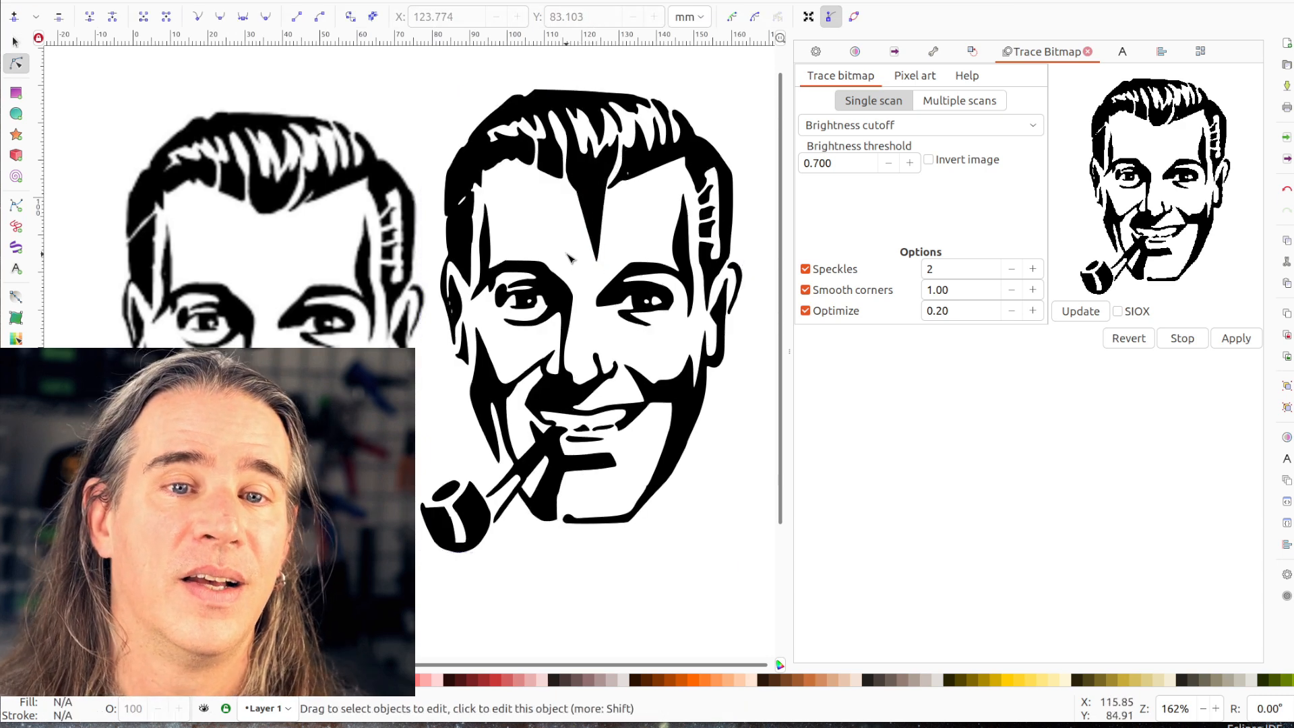
key("s")
Delete the original bitmap and scale the traced portrait proportionally to fit inside the page.
left_click(316, 187)
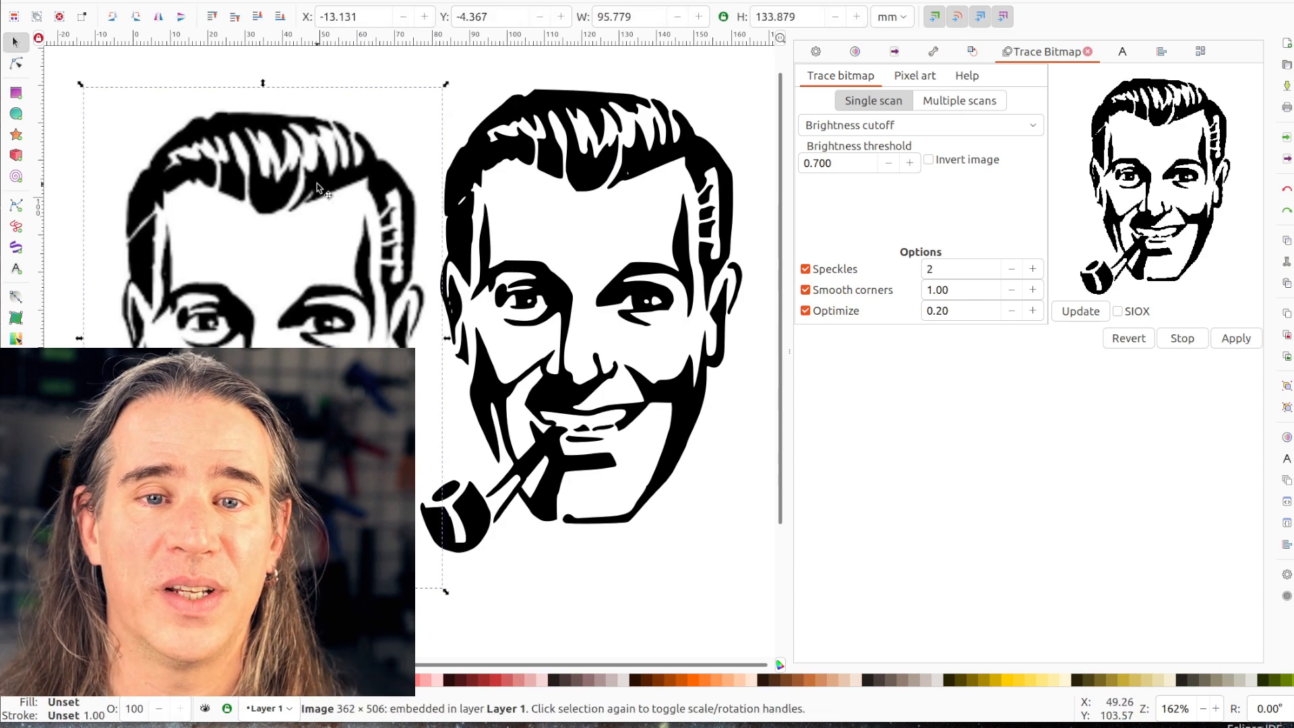
key("Delete")
left_click(588, 178)
mouse_move(746, 85)
left_mouse_down("ctrl")
mouse_move(599, 188)
mouse_move(667, 156)
mouse_move(606, 179)
mouse_move(602, 207)
mouse_move(453, 196)
mouse_move(476, 137)
mouse_move(485, 185)
mouse_move(586, 189)
mouse_move(618, 171)
mouse_move(604, 186)
left_mouse_up("ctrl")
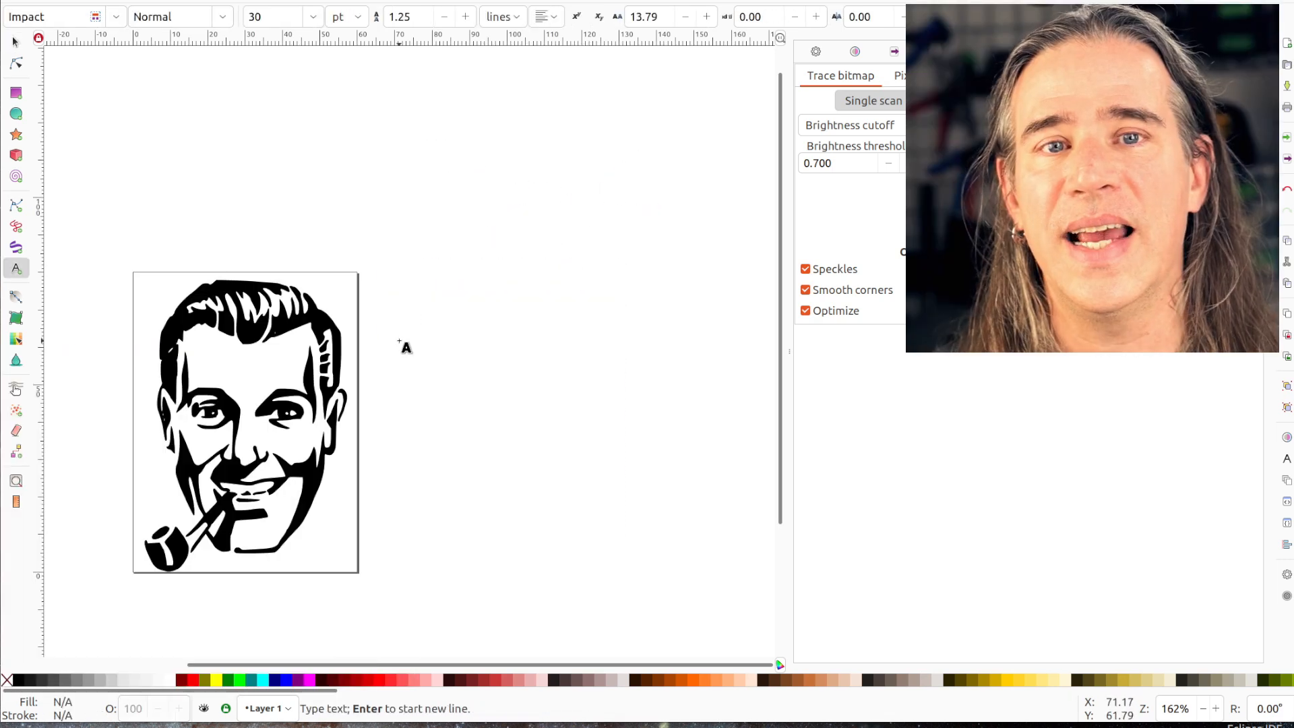
Add the Impact text Praise "Bob" beside the page and set its letter spacing to 0.
left_click(400, 342)
type("Praise \"Bob")
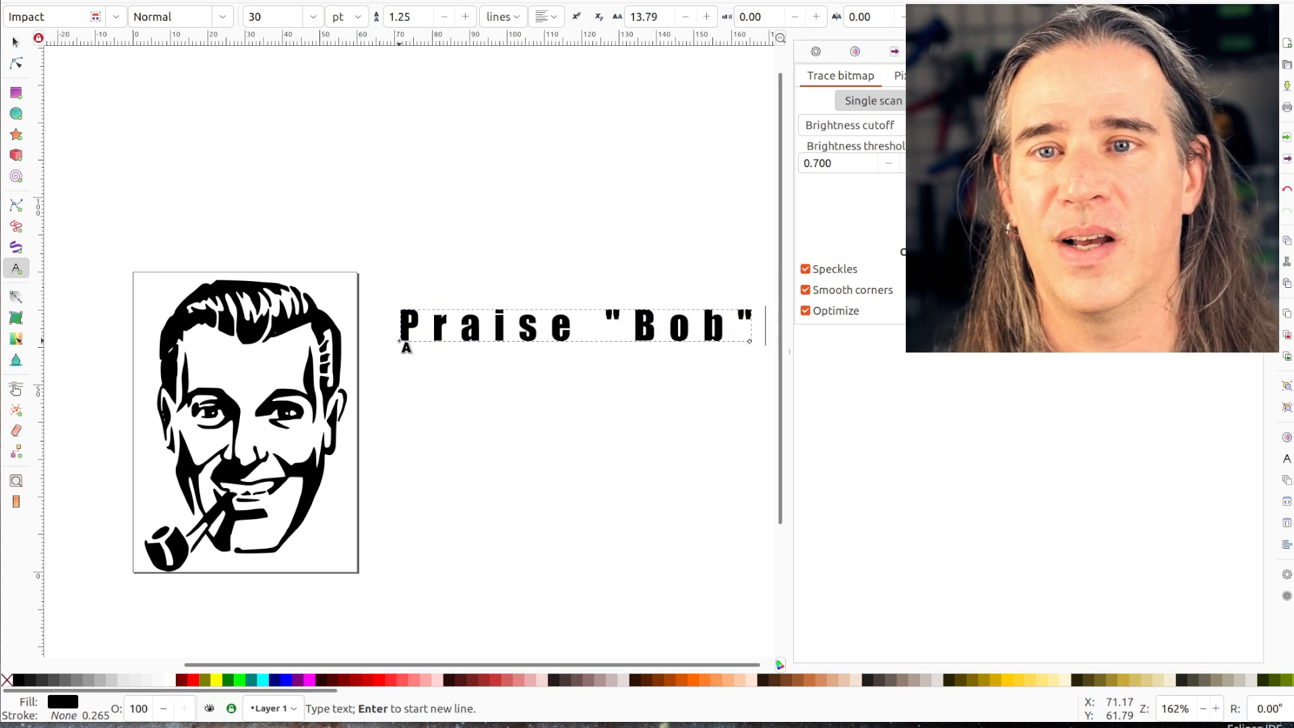
key("ctrl+a")
double_click(651, 17)
type("0")
key("Tab")
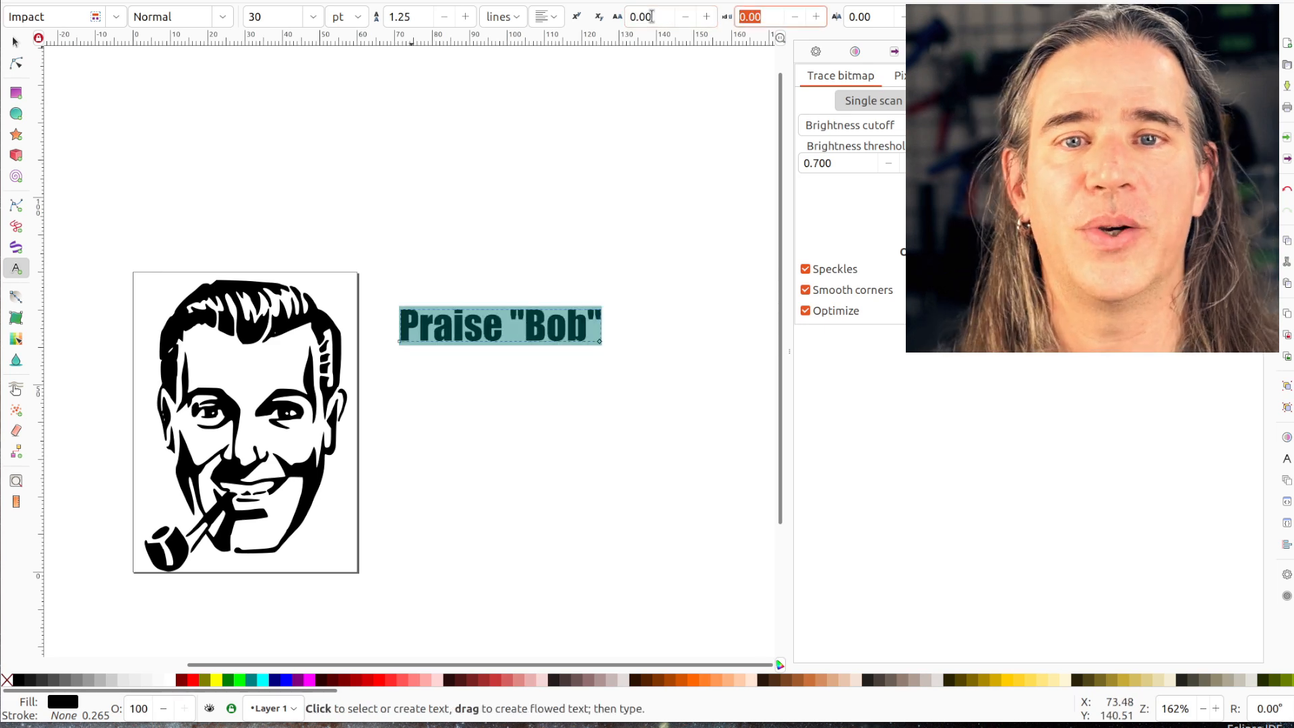
Set the text's font size to 18 pt and place it right next to the page's upper-right corner.
left_click(307, 16)
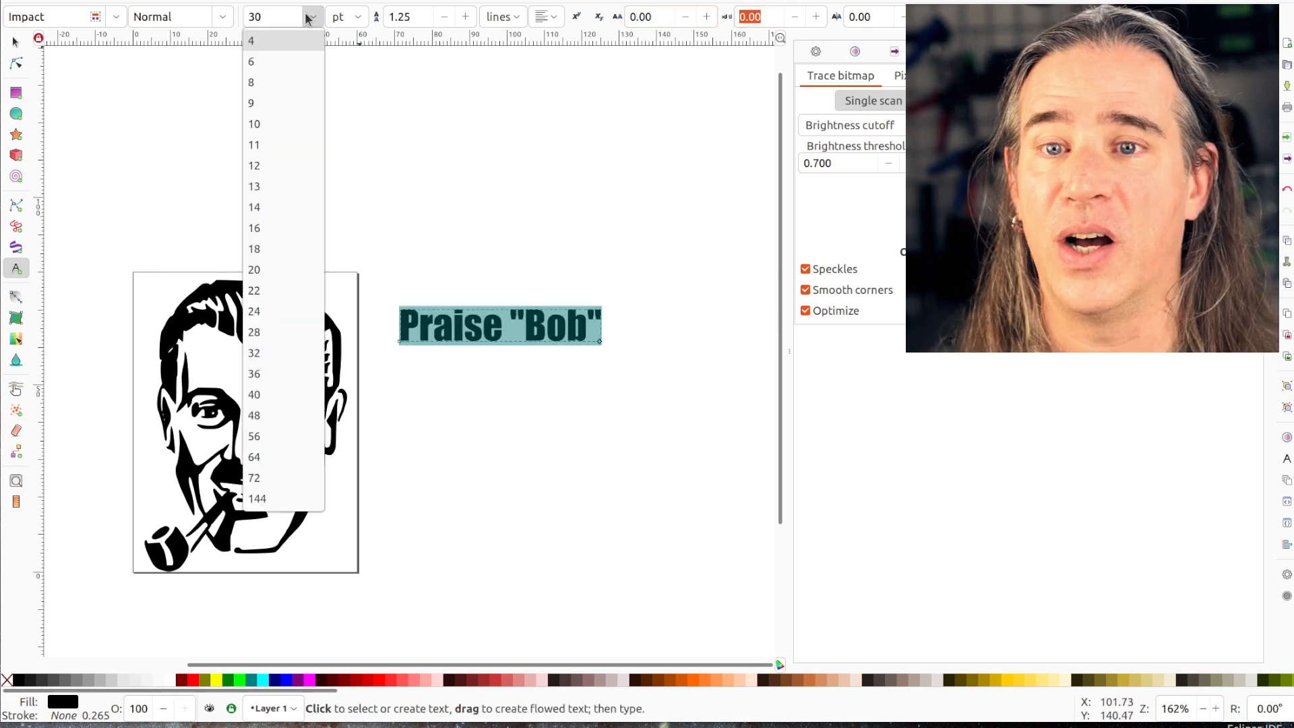
left_click(268, 248)
key("F1")
left_click_drag(446, 340, 411, 315)
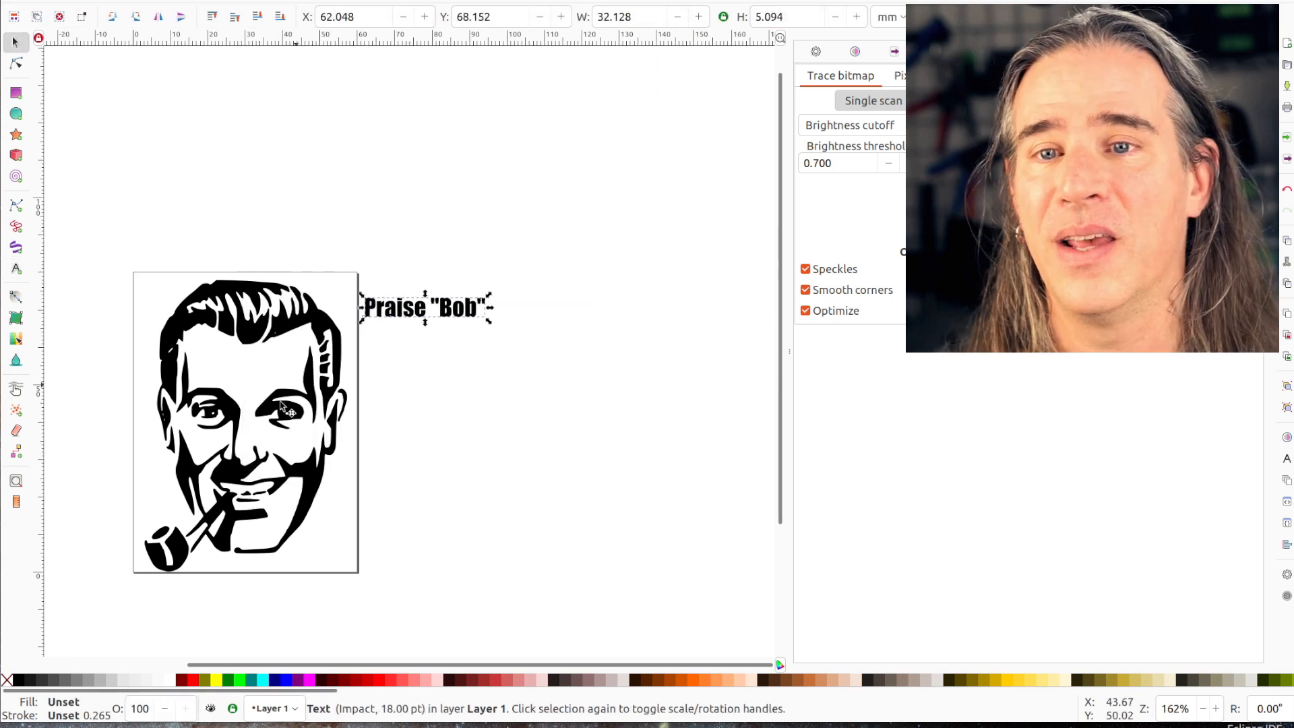
Try to put the Praise "Bob" text on the traced portrait's path.
left_click(306, 474, "shift")
left_click(227, 1)
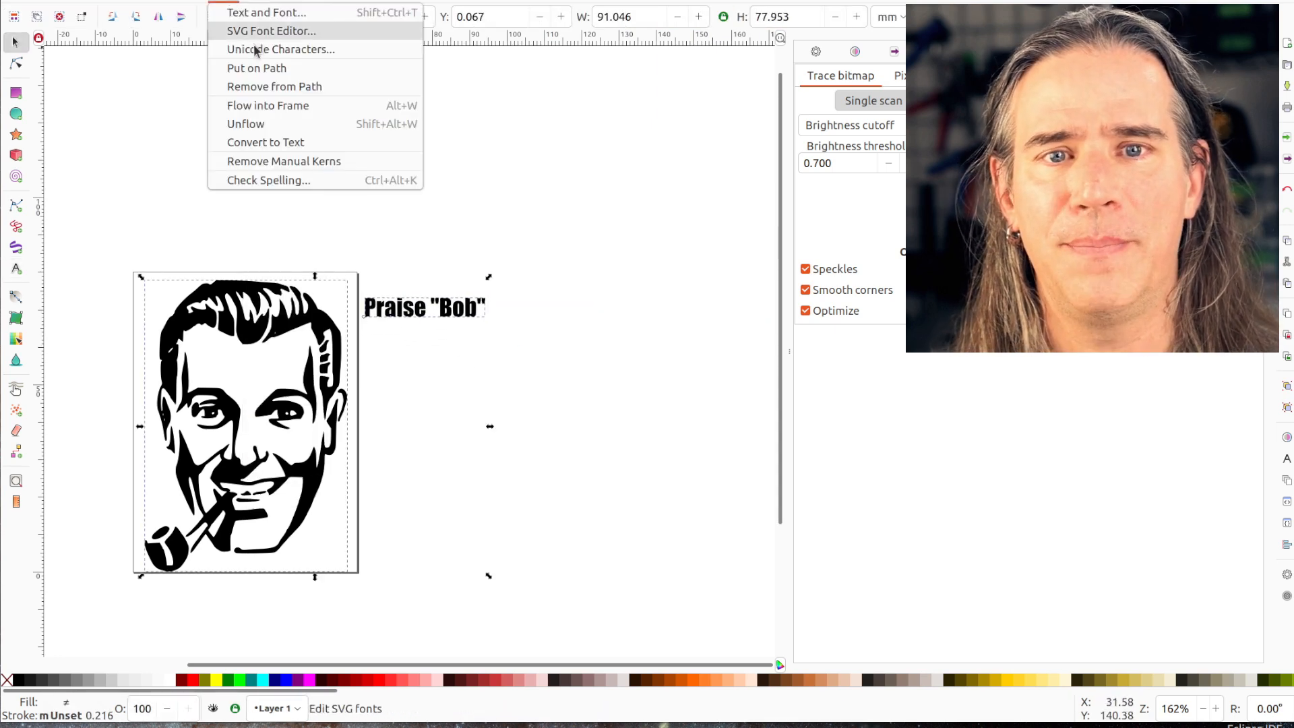
left_click(256, 68)
key("t")
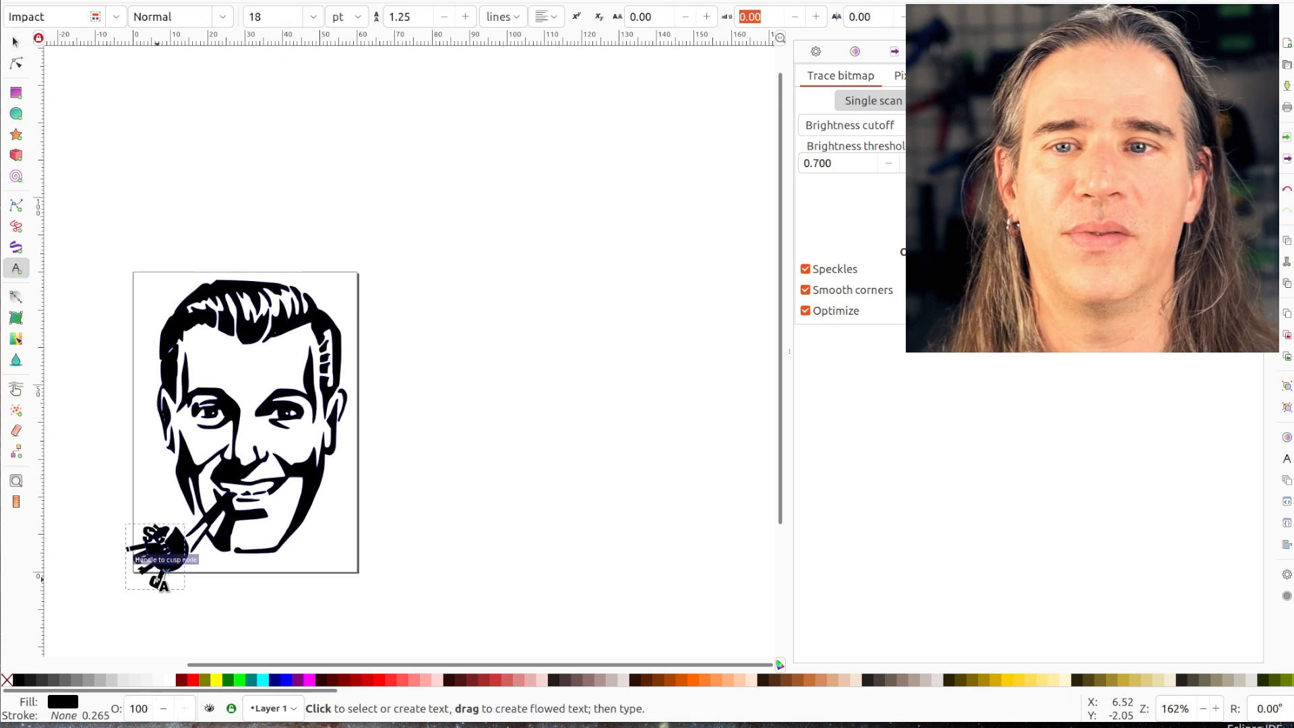
left_click(159, 579)
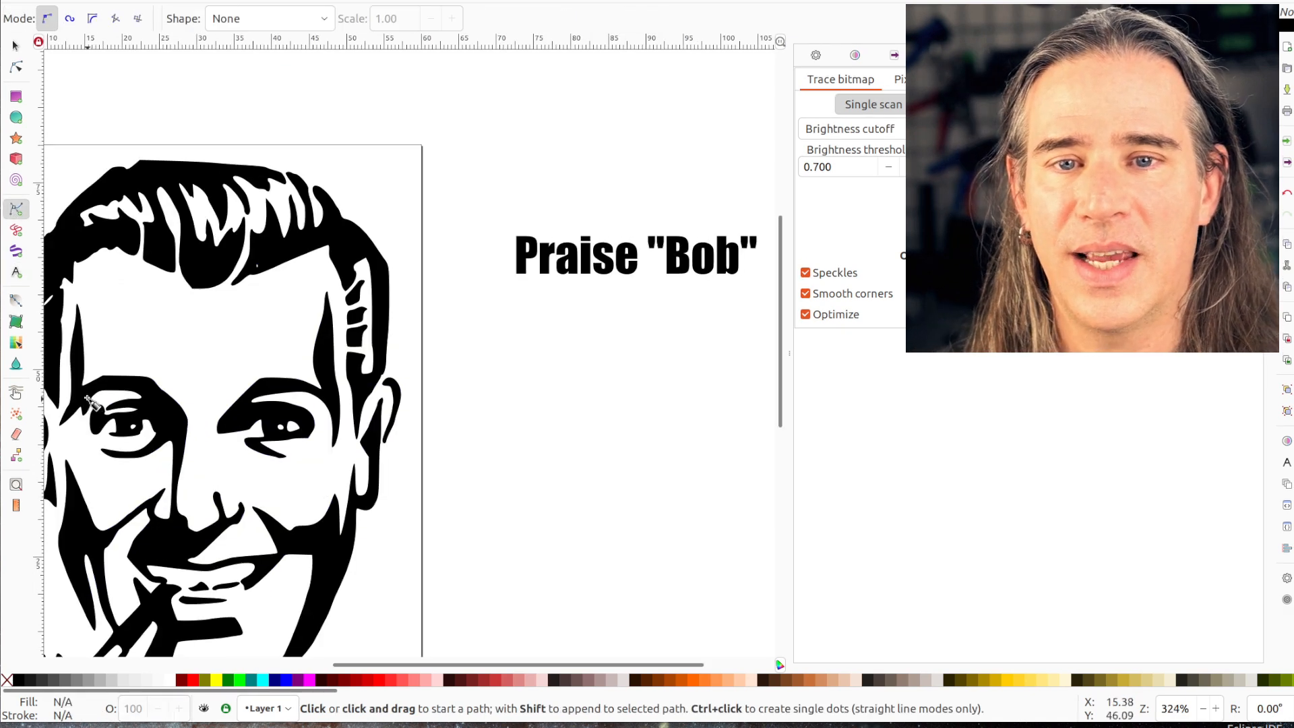
Draw an open five-segment path about 28 mm wide that runs over both eyebrows and dips down between the eyes.
left_click(90, 371)
left_click(171, 372)
left_click(195, 441)
left_click(212, 441)
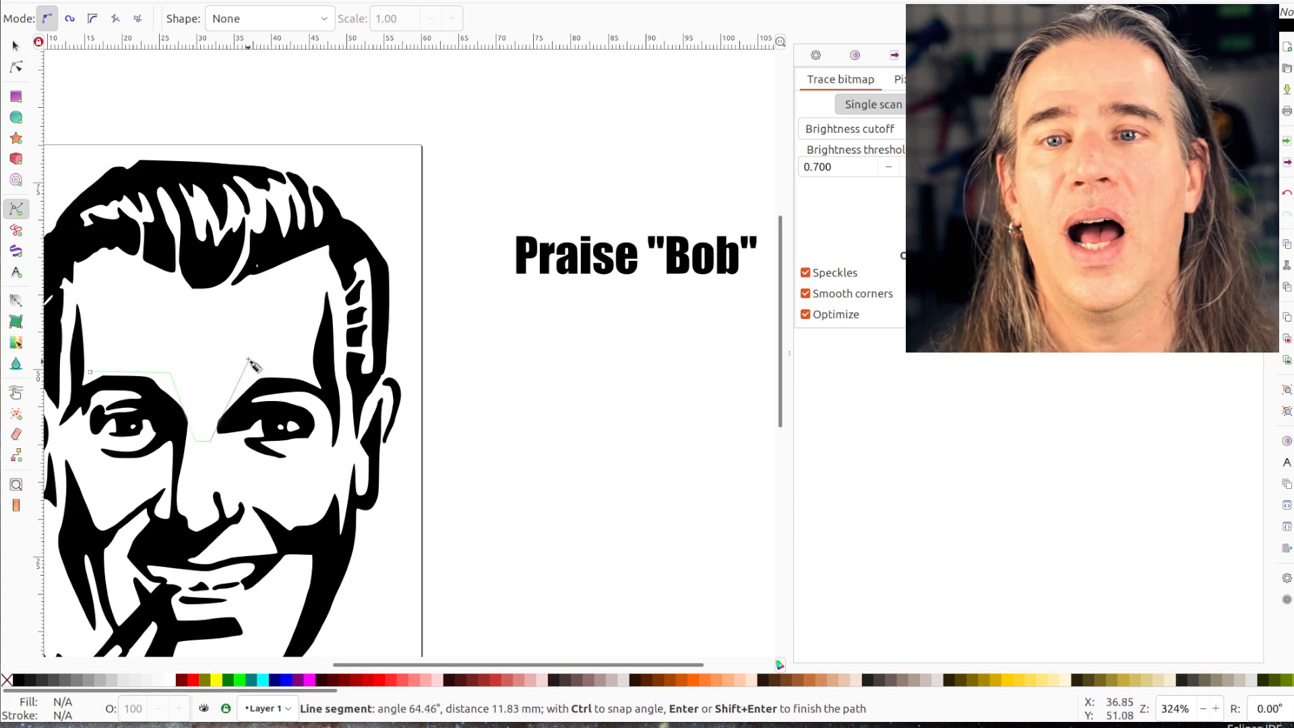
left_click(246, 377)
double_click(303, 373)
Bend the eyebrow path's straight segments into two arches that follow the brows and meet at the nose bridge.
key("n")
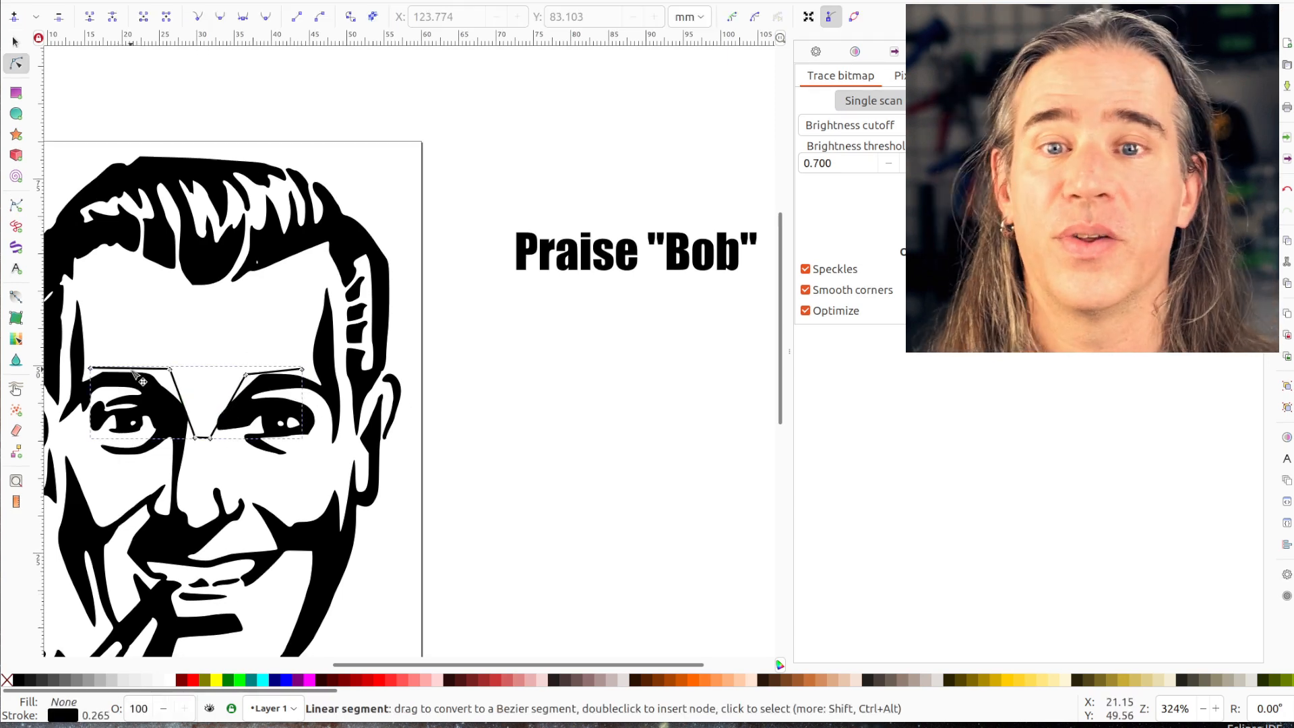
mouse_move(171, 370)
left_mouse_down()
mouse_move(177, 382)
mouse_move(153, 354)
left_mouse_up()
left_click(195, 438)
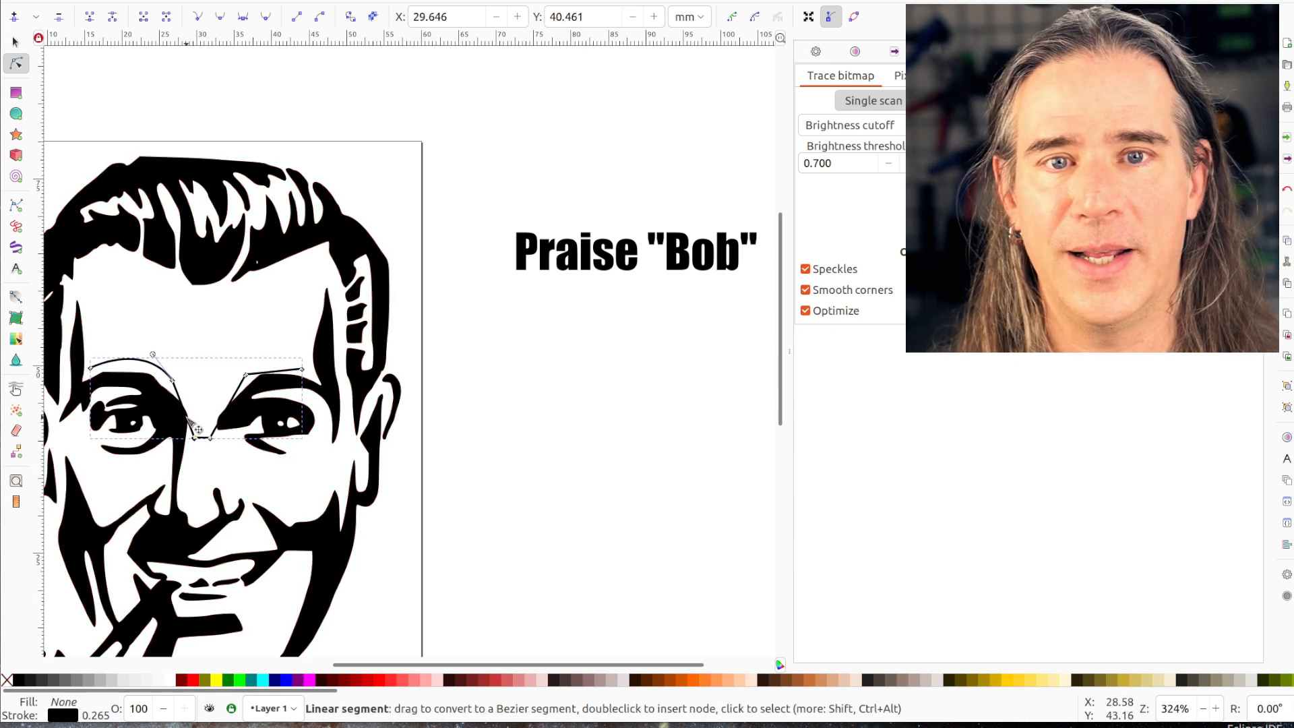
left_click_drag(224, 409, 261, 378)
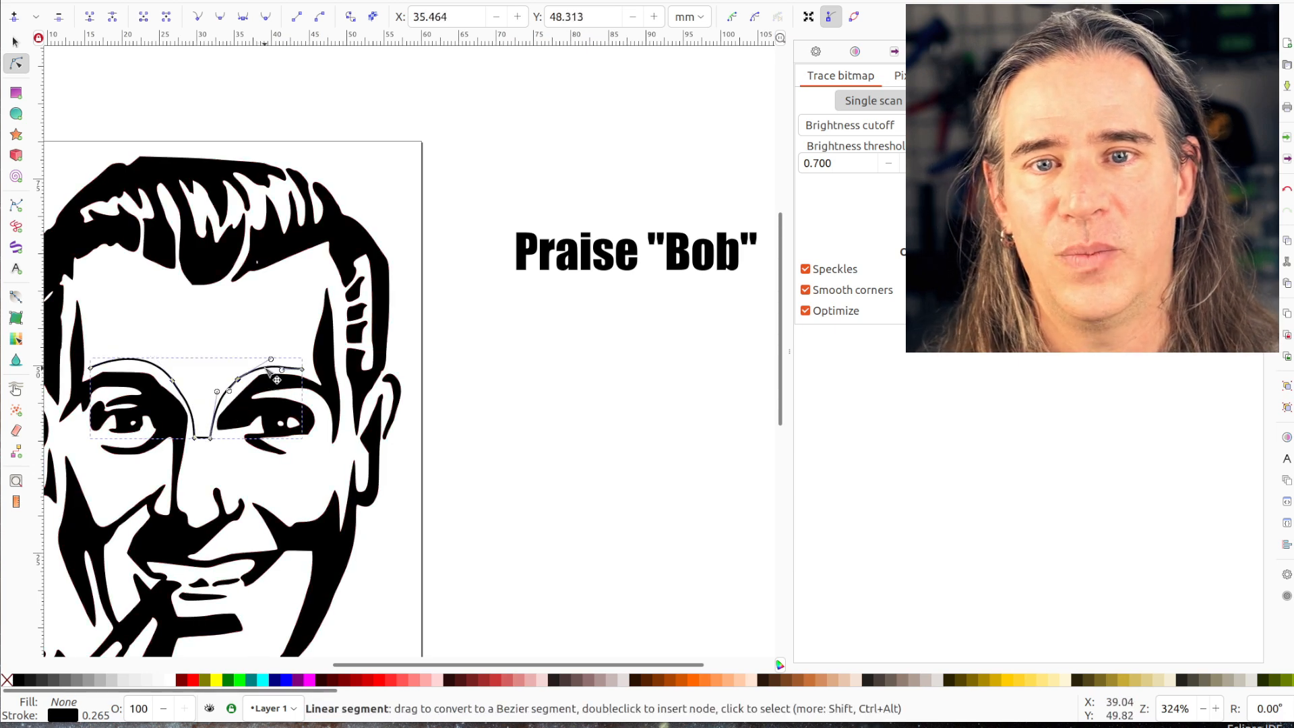
scroll(219, 411, "up", 2, "ctrl")
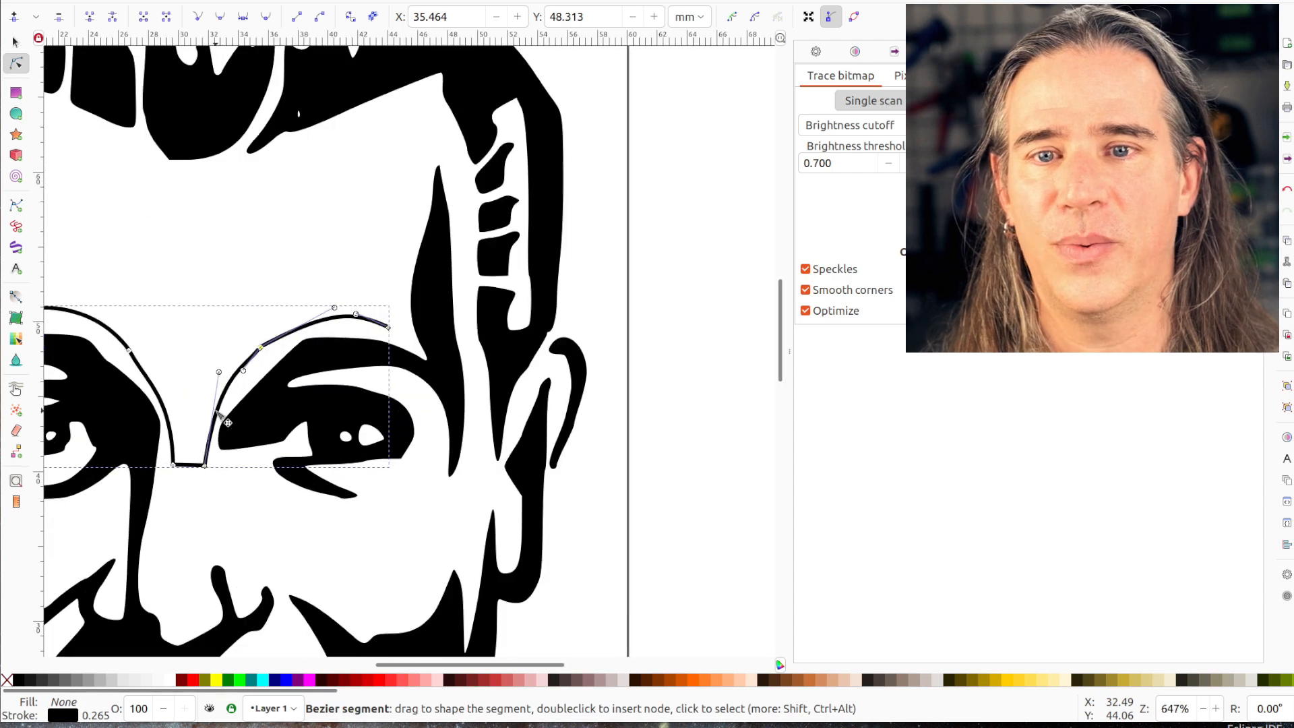
scroll(217, 413, "right", 1)
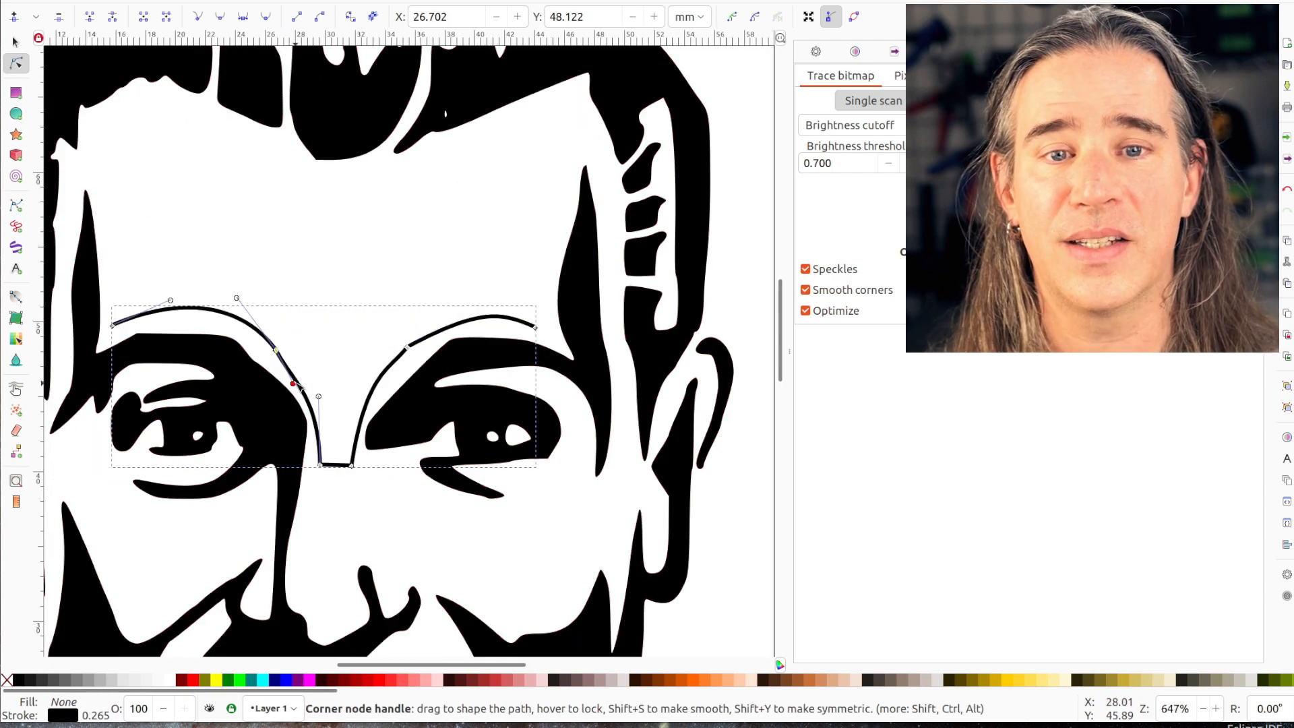
left_click_drag(295, 383, 291, 363)
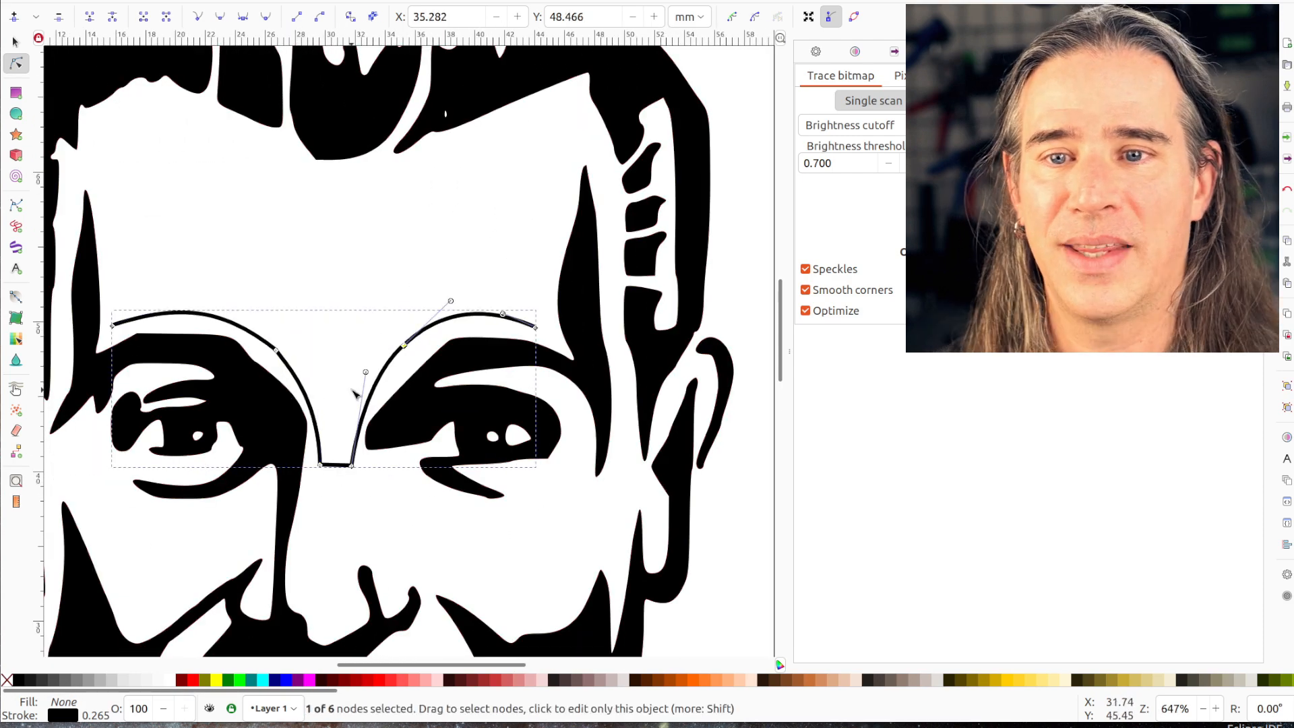
Move the eyebrow curve off the portrait to the empty area beside the page, below the text.
scroll(353, 393, "down", 4, "ctrl")
key("s")
left_click_drag(354, 394, 569, 423)
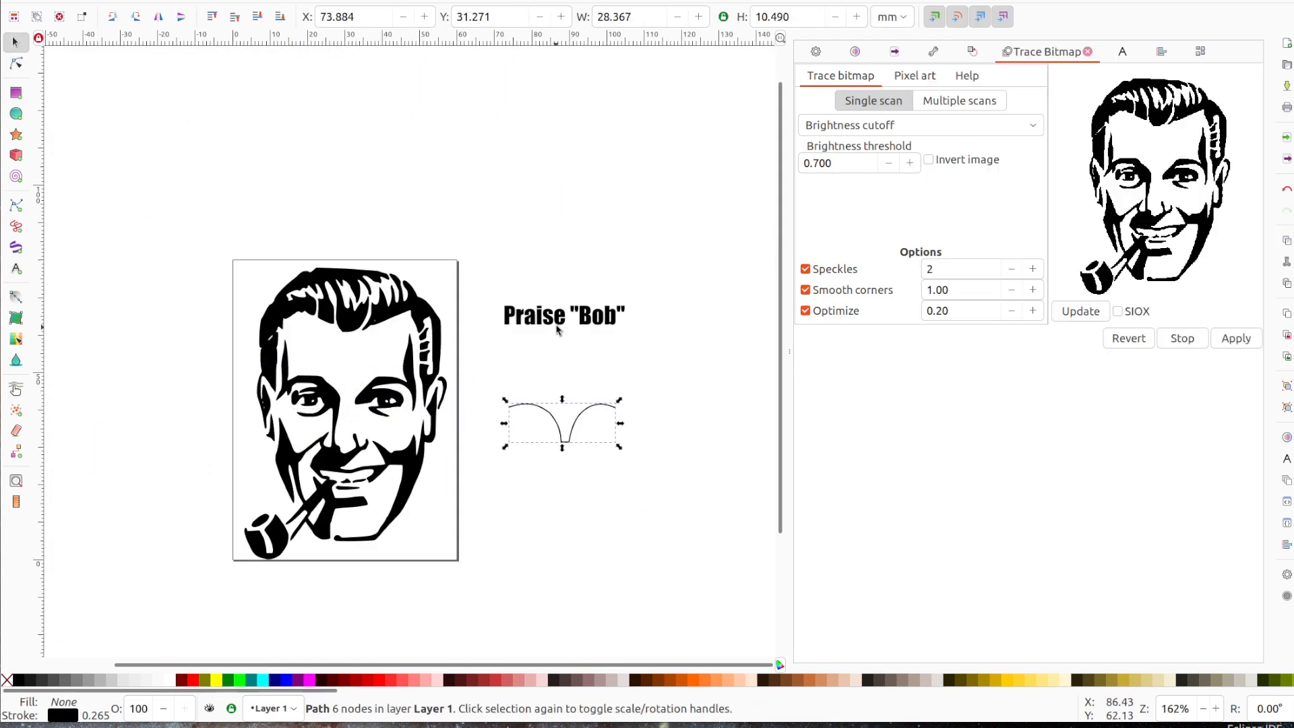
Put the Praise "Bob" text on the eyebrow-shaped curve beside the page.
left_click(559, 322)
left_click(548, 415, "shift")
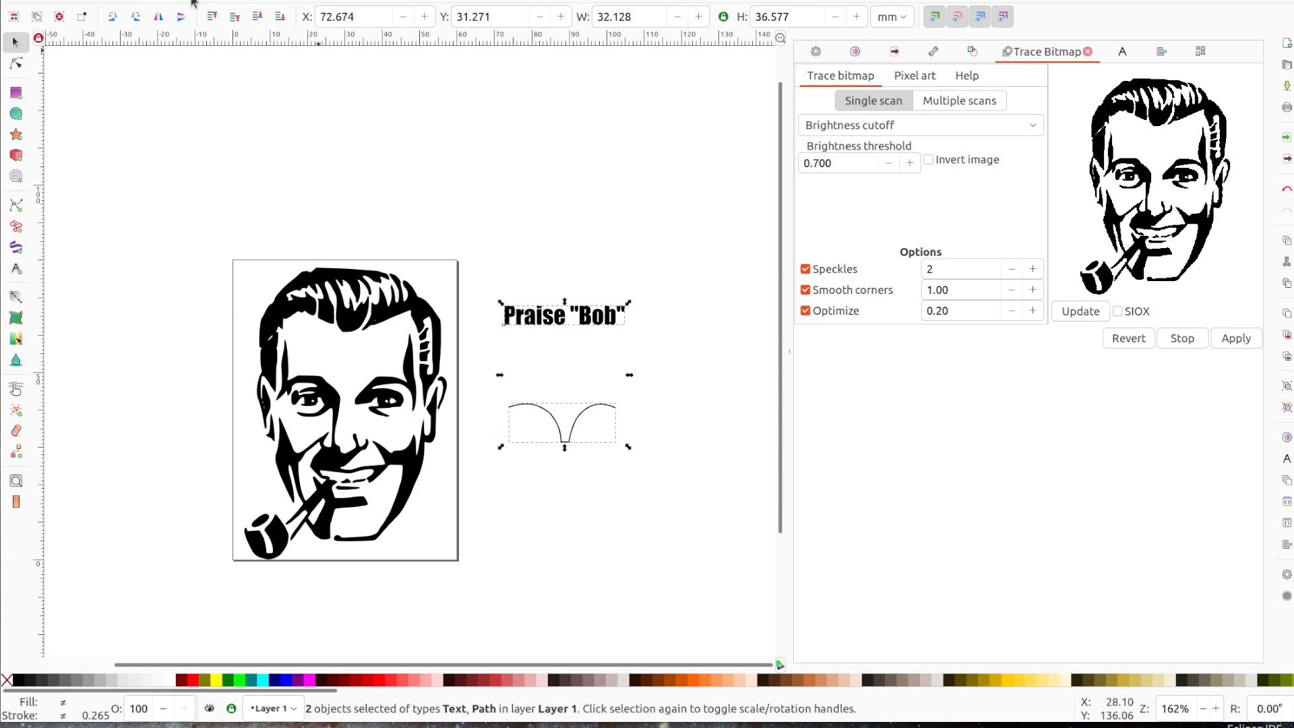
left_click(222, 1)
left_click(237, 68)
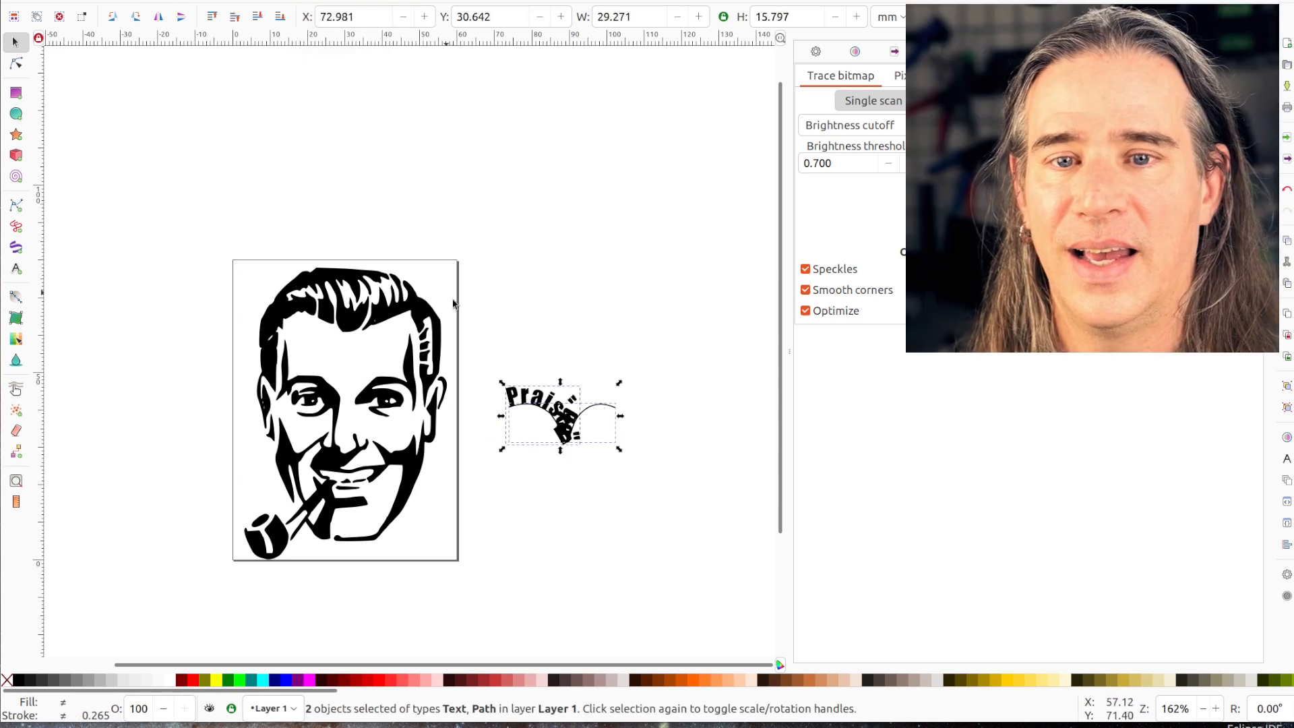
Add spaces between Praise and "Bob" so each word sits on its own arch, and set the text's font size to 14 pt.
scroll(558, 419, "up", 4, "ctrl")
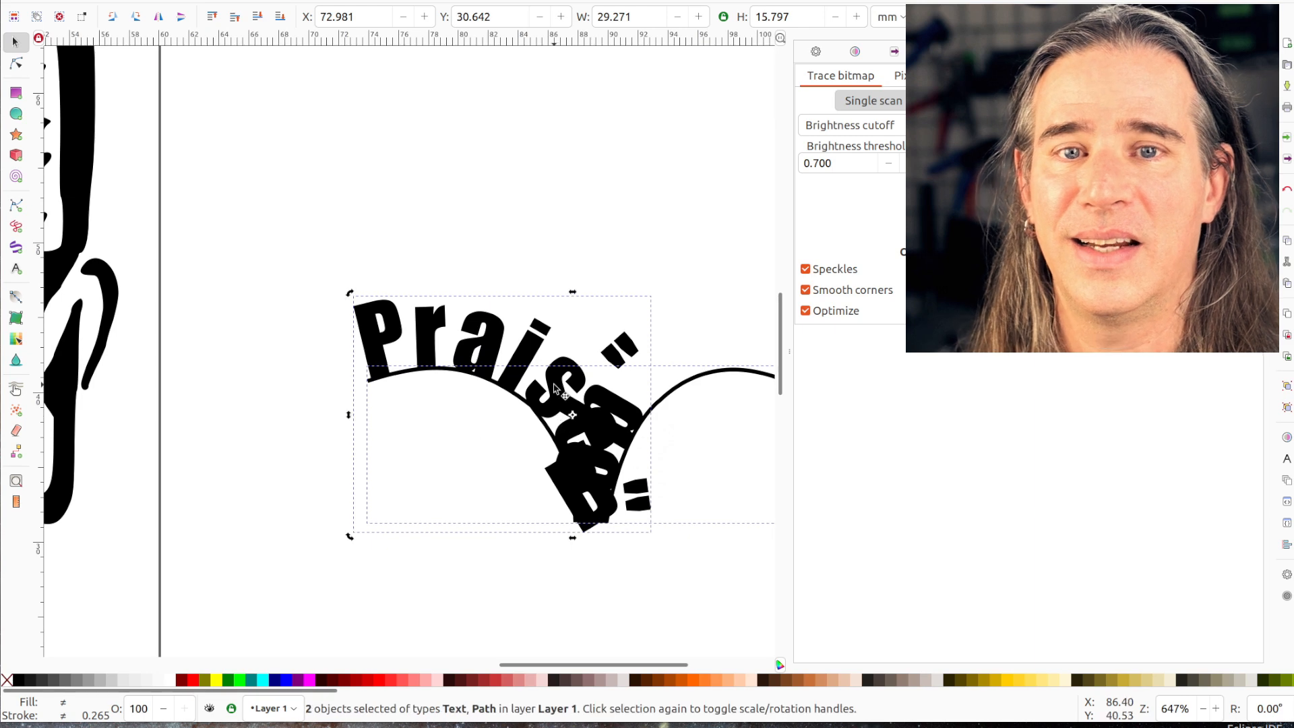
key("t")
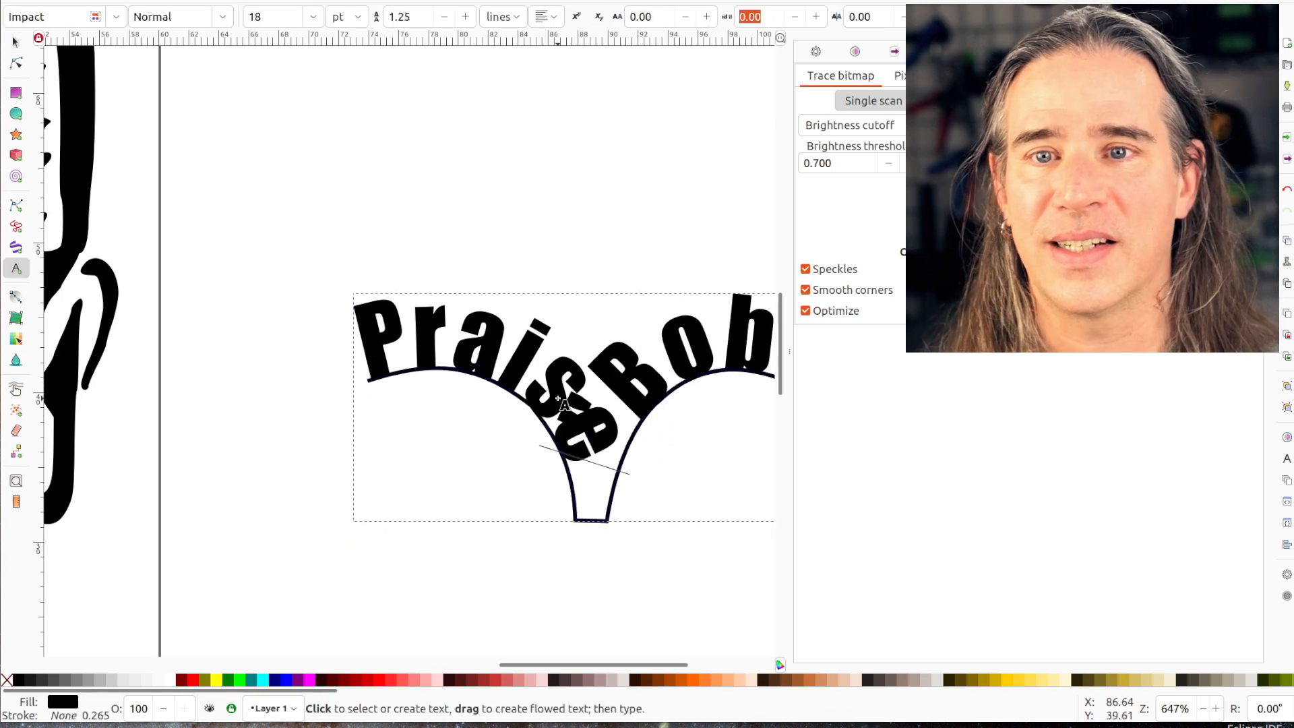
key("ctrl+a")
scroll(558, 399, "down", 2, "ctrl")
left_click(312, 16)
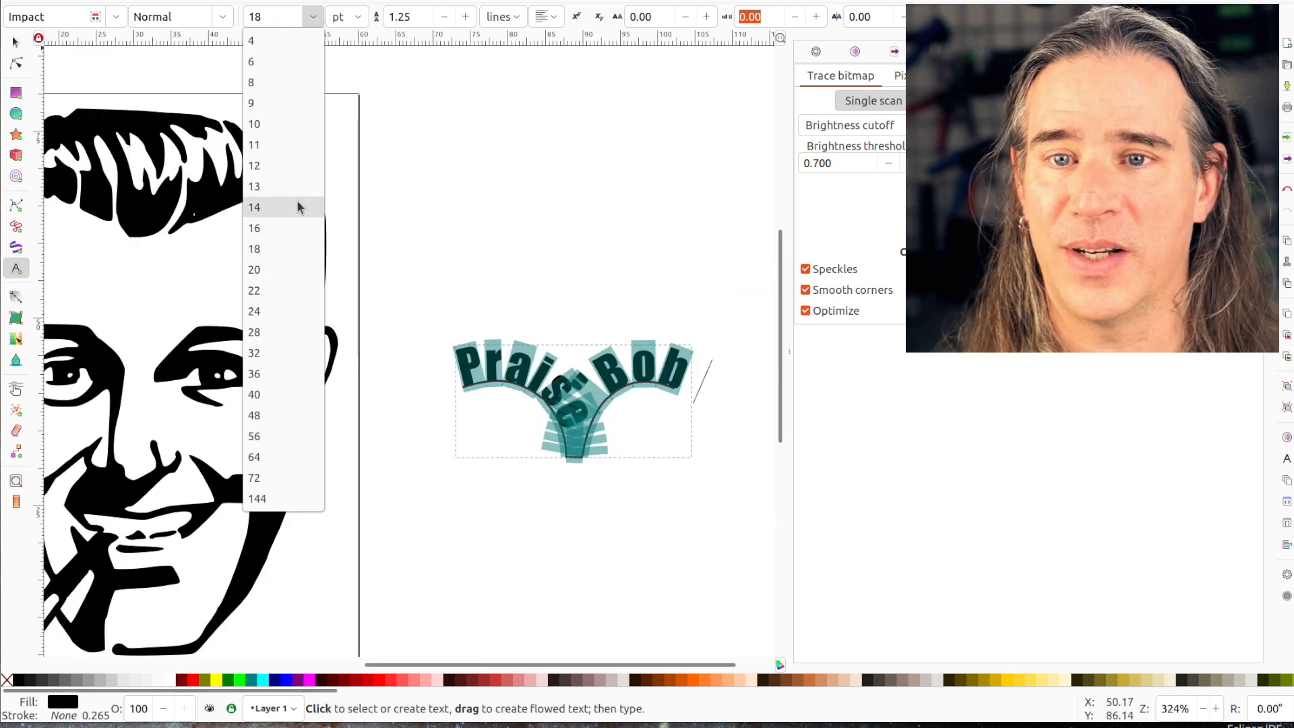
left_click(297, 206)
Move the curved text away from its guide curve onto the portrait's forehead, just above the eyes.
left_click(558, 402)
key("F1")
left_click_drag(558, 402, 147, 333)
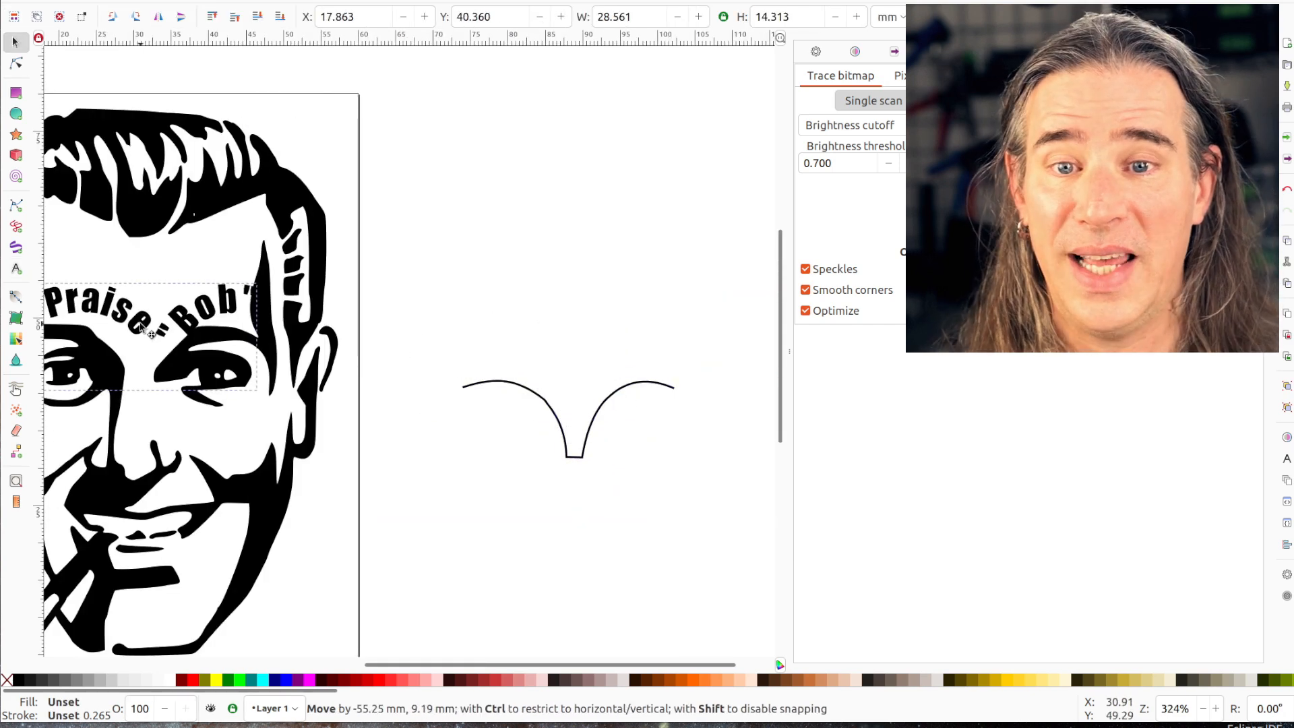
Reshape the guide curve's left arch by shifting its middle node and extending its outer end node outward by about 2 mm.
double_click(539, 403)
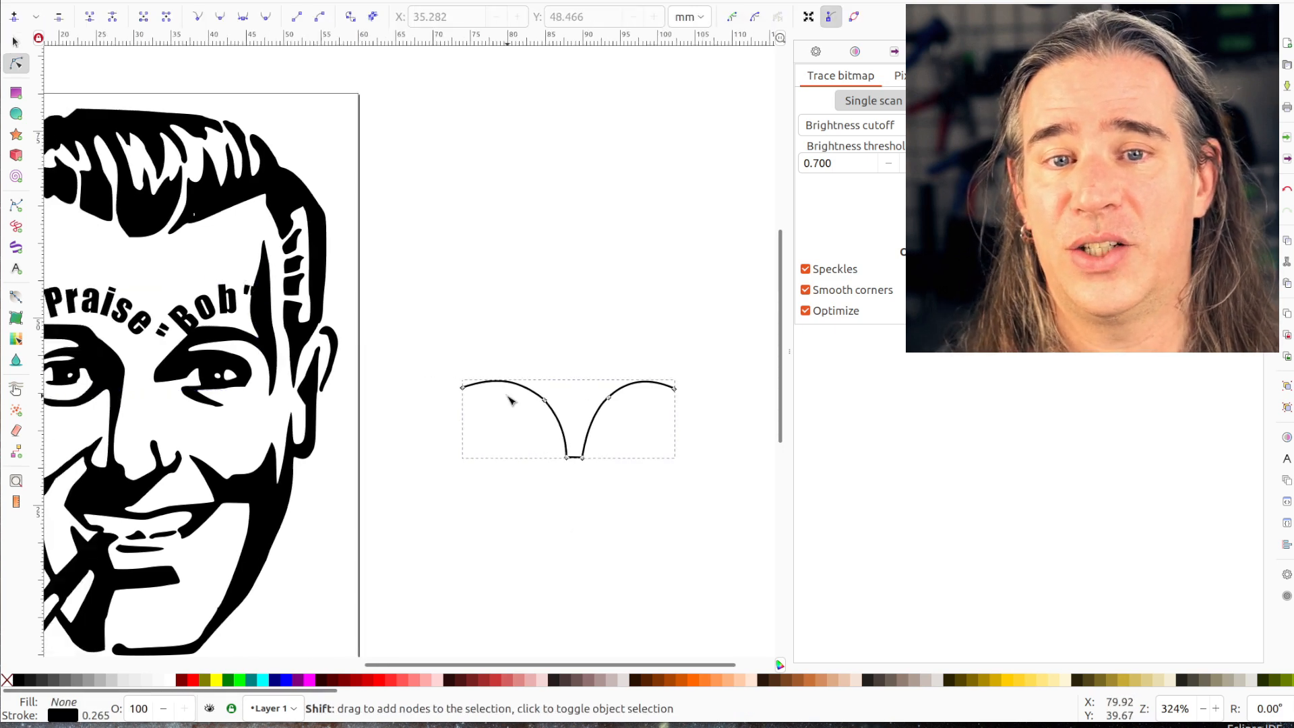
scroll(512, 397, "left", 2, "shift")
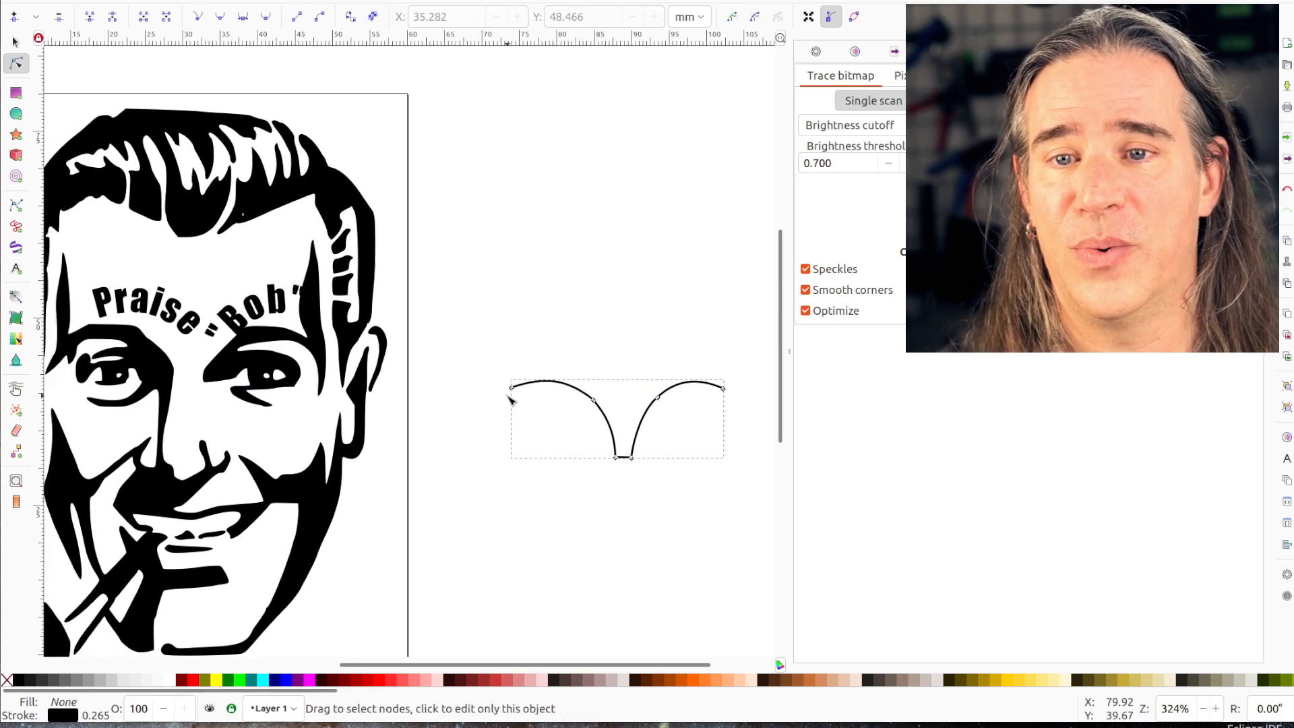
left_click(594, 399)
left_click_drag(593, 400, 584, 398)
left_click_drag(495, 384, 498, 390)
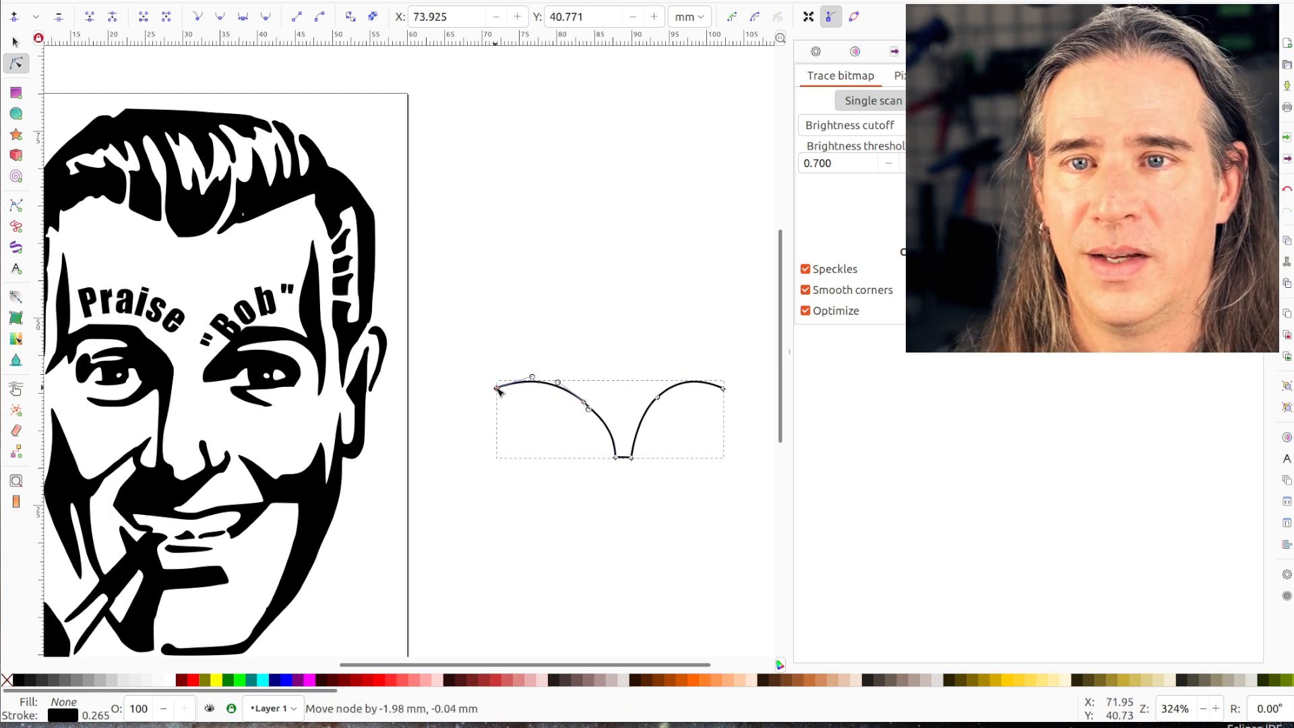
Reshape the guide curve's right arch by moving its middle node, the lower node at the dip and its outer end node.
left_click(645, 416)
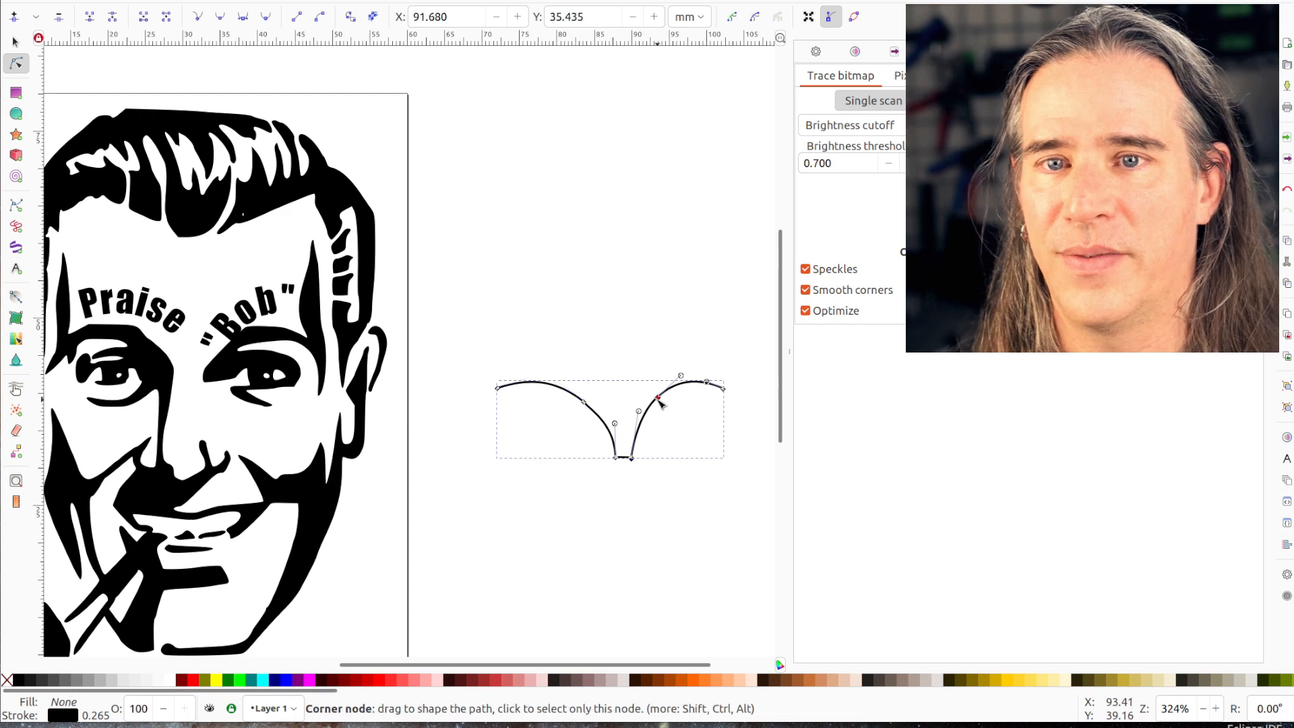
left_click_drag(661, 402, 656, 401)
mouse_move(629, 456)
left_mouse_down()
mouse_move(616, 458)
mouse_move(627, 450)
left_mouse_up()
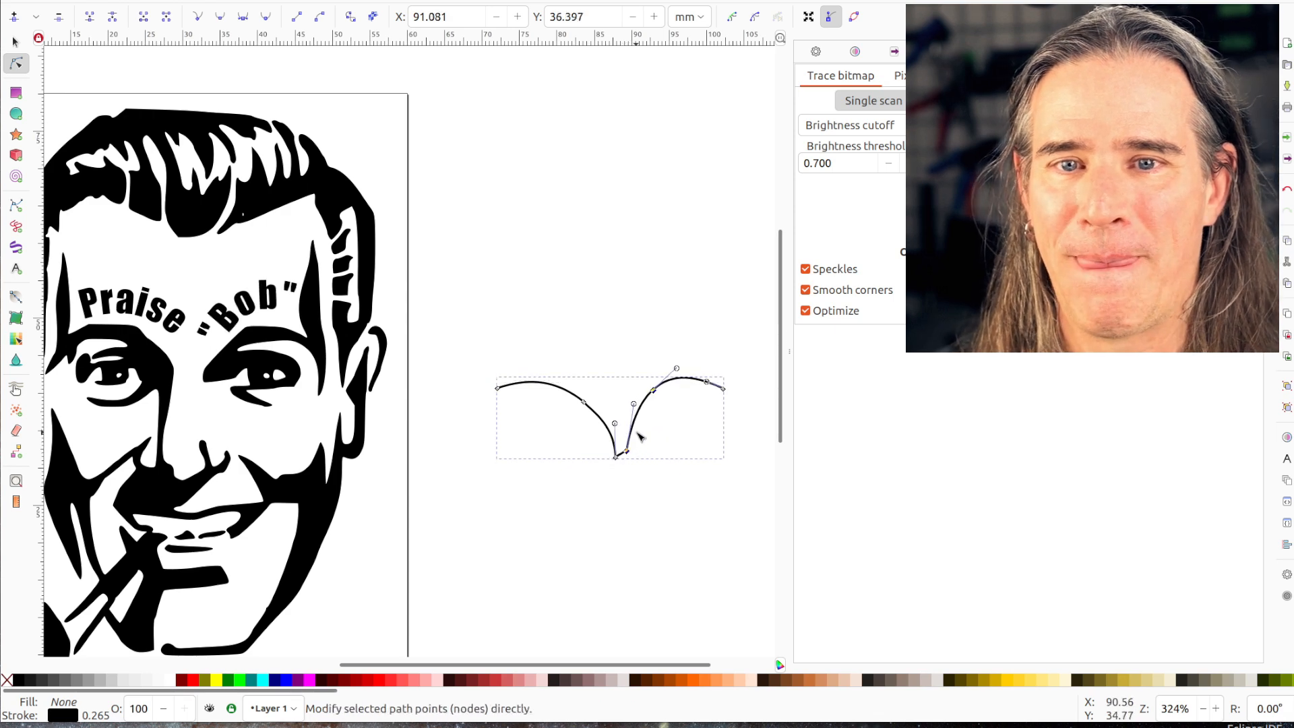
left_click_drag(723, 389, 720, 400)
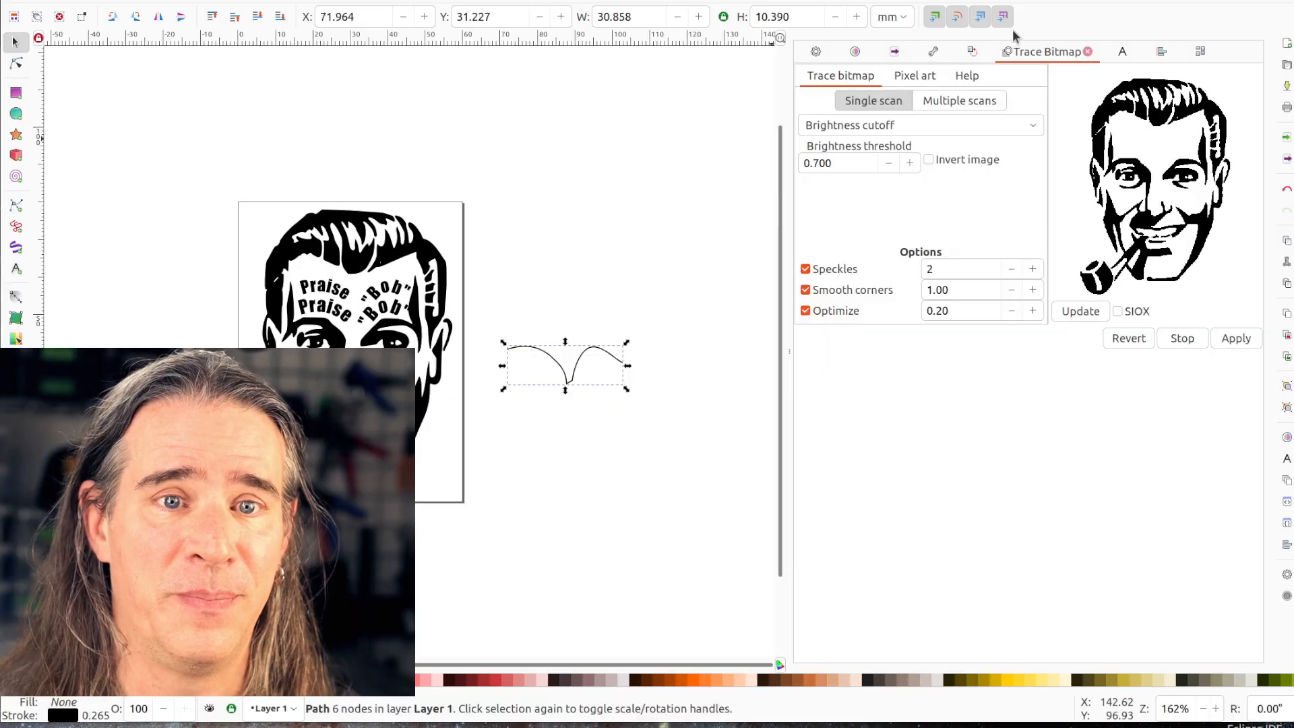
Remove the guide curve's stroke paint and reselect the curve by enclosing its area in a selection box.
left_click(856, 52)
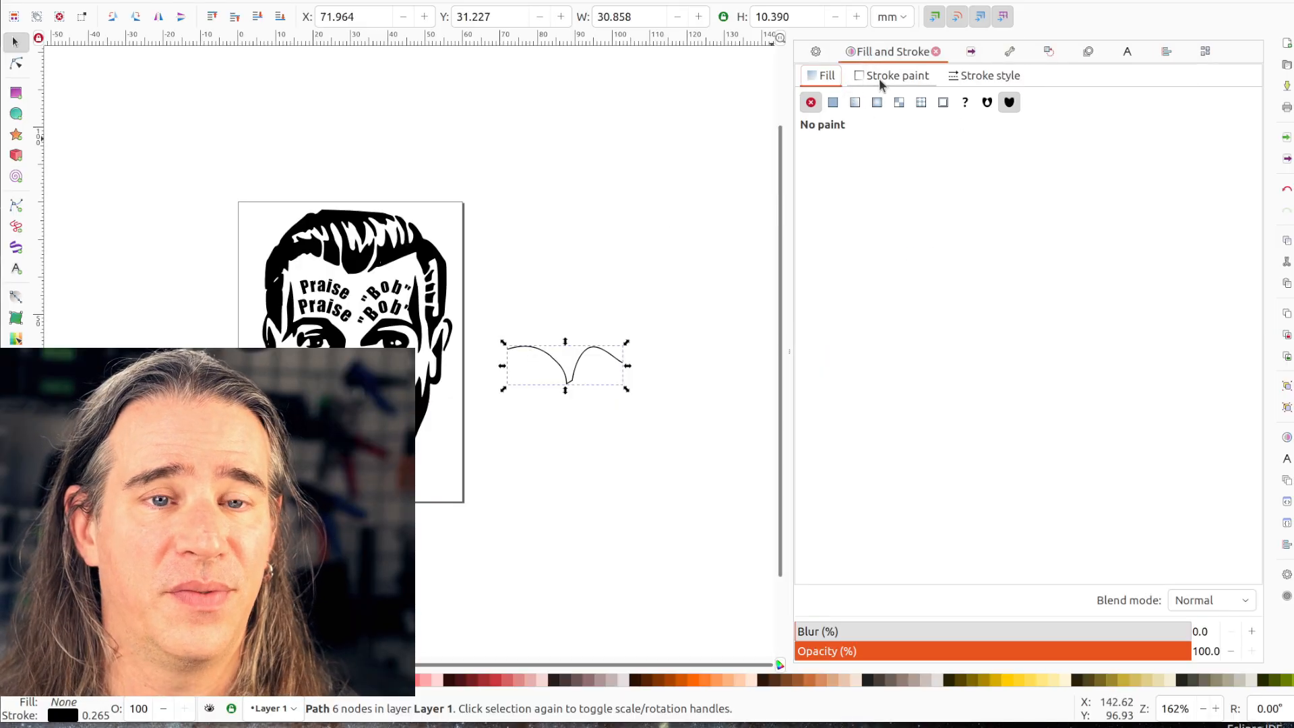
left_click(883, 81)
left_click(811, 103)
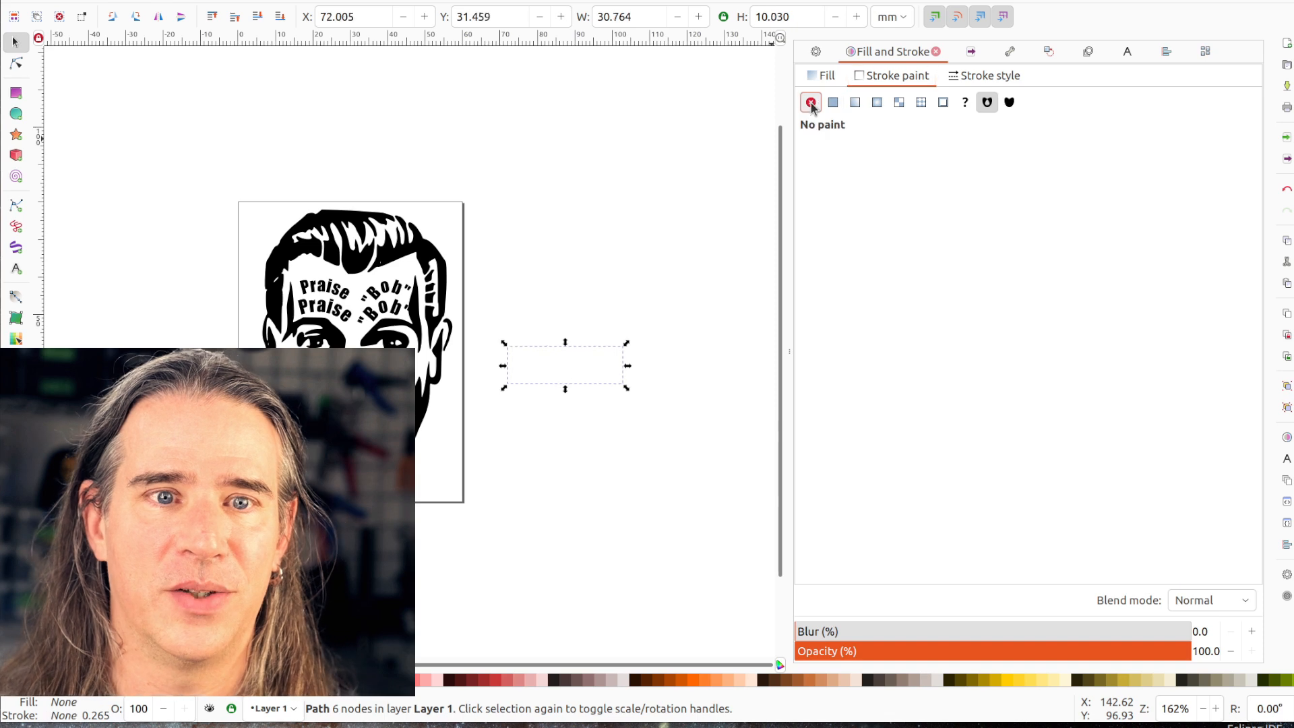
left_click(574, 275)
left_click_drag(502, 306, 713, 450)
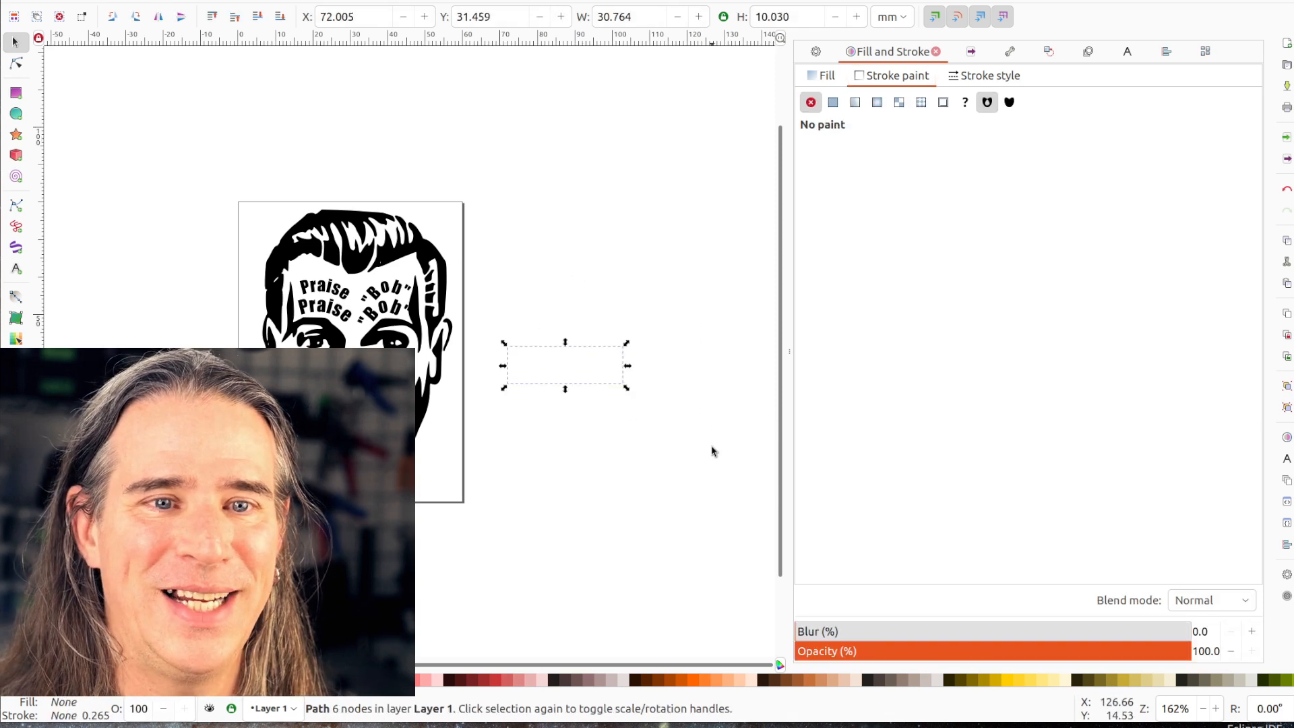
left_click(565, 368)
mouse_move(508, 297)
left_mouse_down()
mouse_move(540, 353)
mouse_move(681, 435)
left_mouse_up()
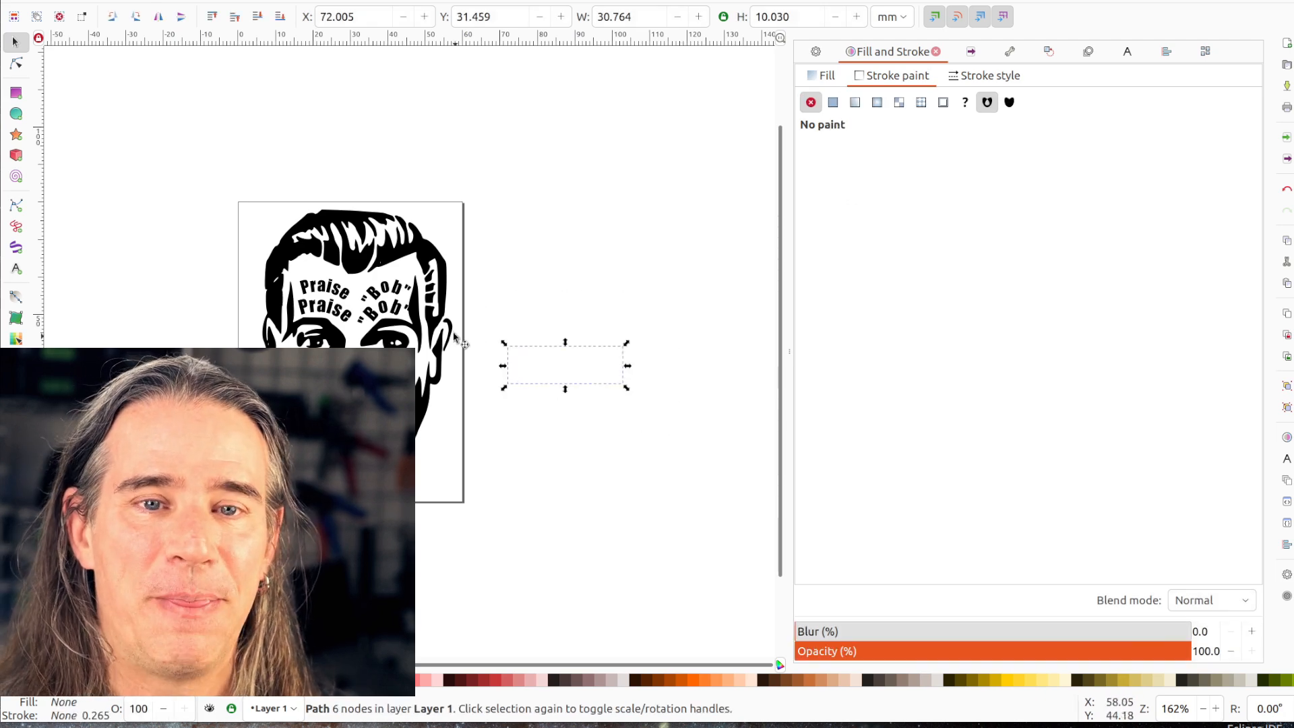
Delete both curved Praise "Bob" texts from the forehead and the guide curve beside the page.
key("Escape")
left_click(396, 307)
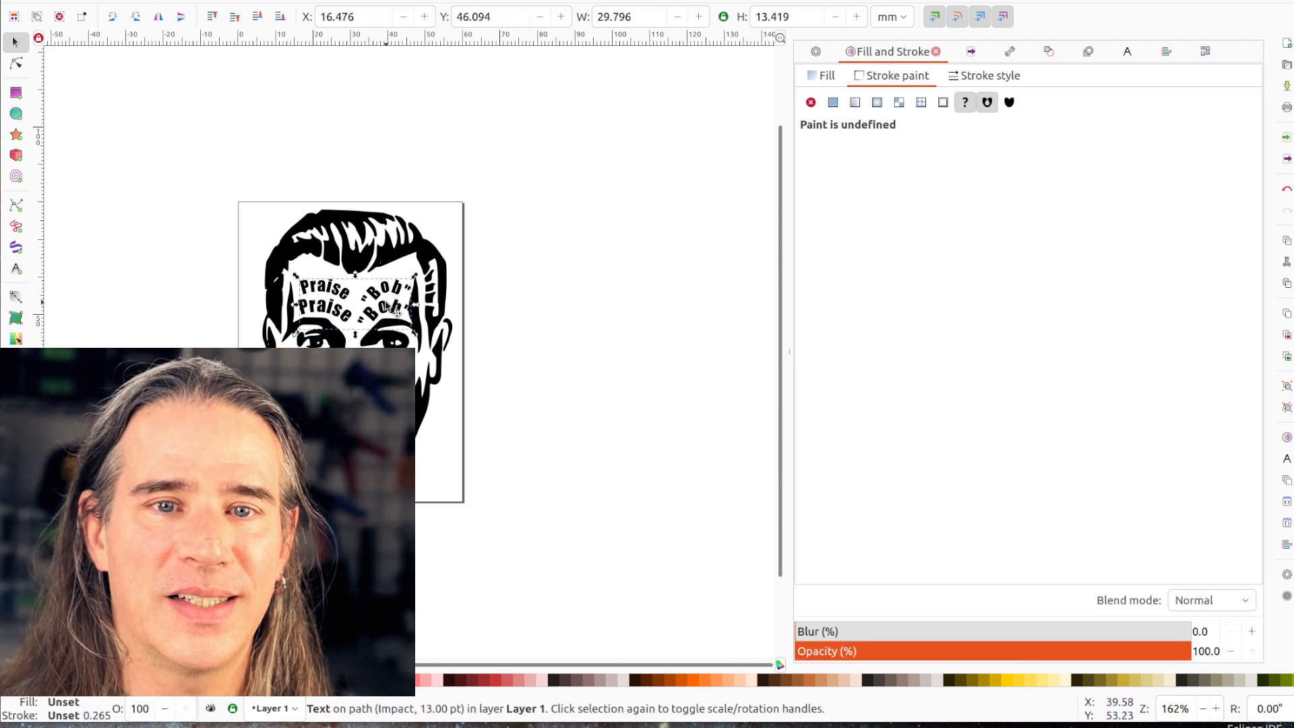
key("Delete")
left_click(382, 311)
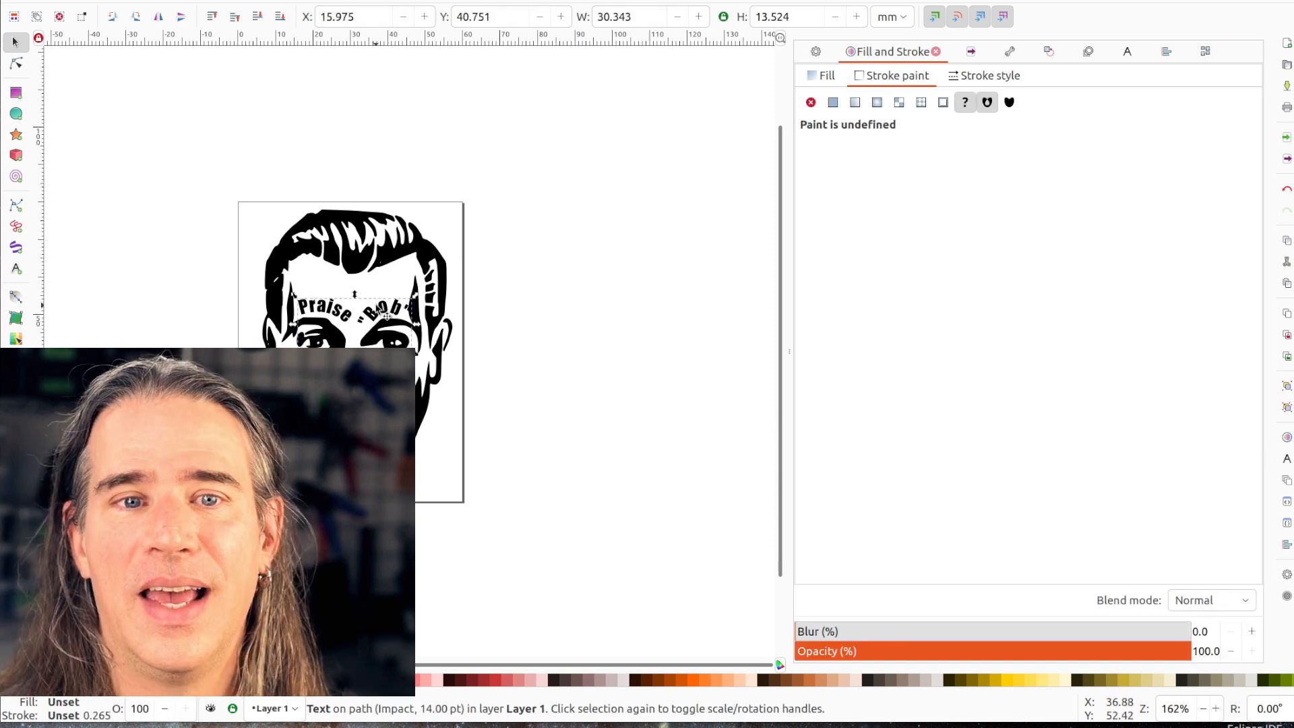
key("Delete")
left_click_drag(482, 298, 734, 502)
key("Delete")
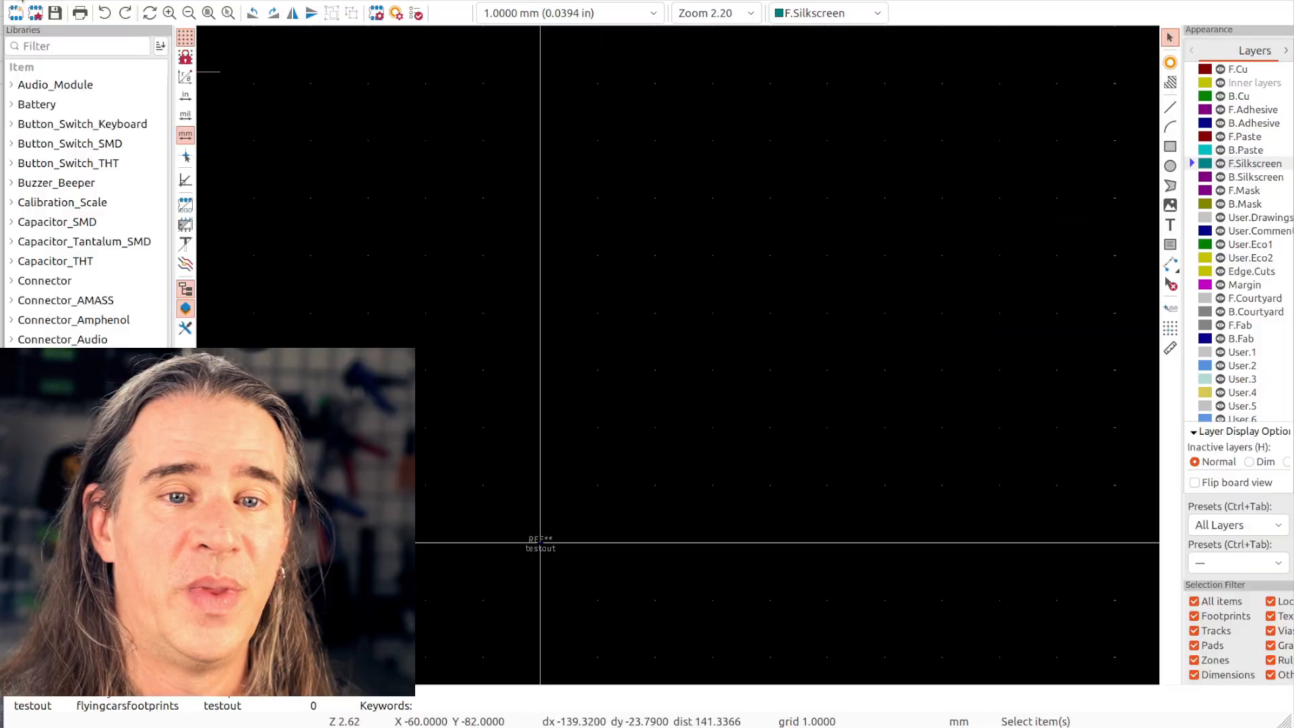
In KiCad's footprint editor, import /tmp/bobbyyysilk.svg at scale 1 onto the F.Silkscreen layer with its items grouped.
left_click(19, 3)
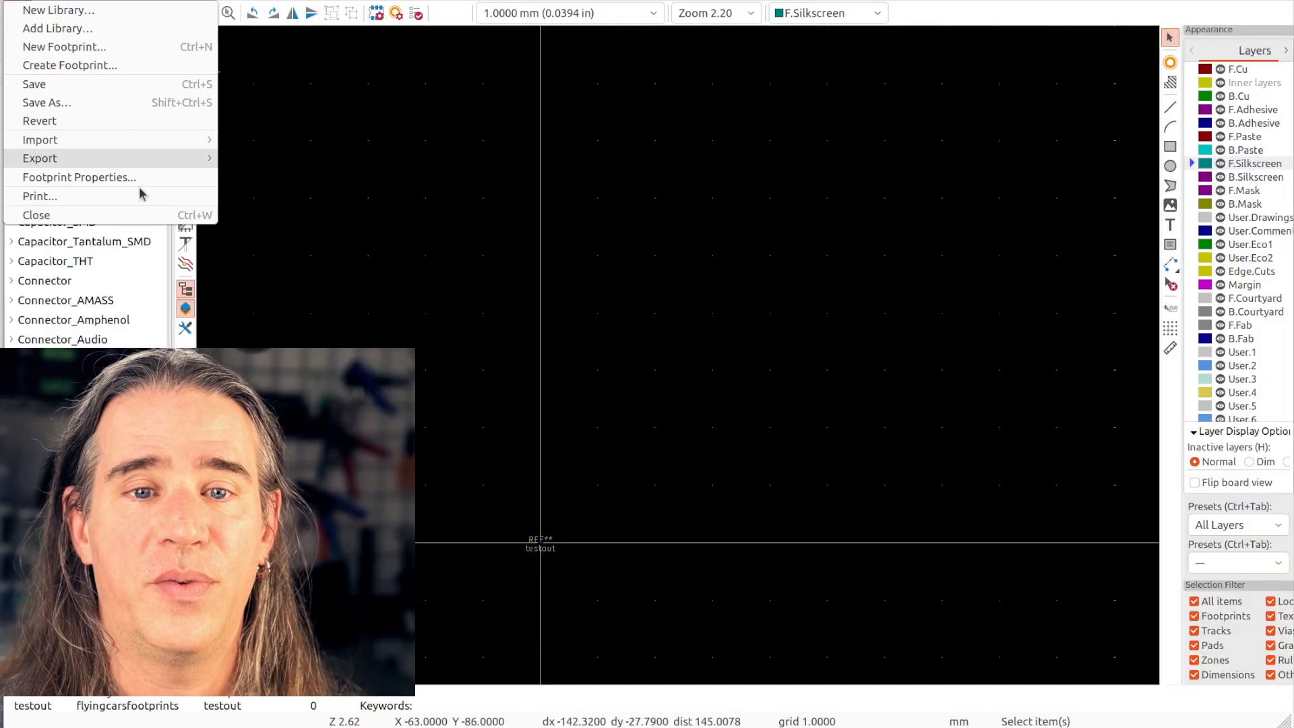
mouse_move(169, 139)
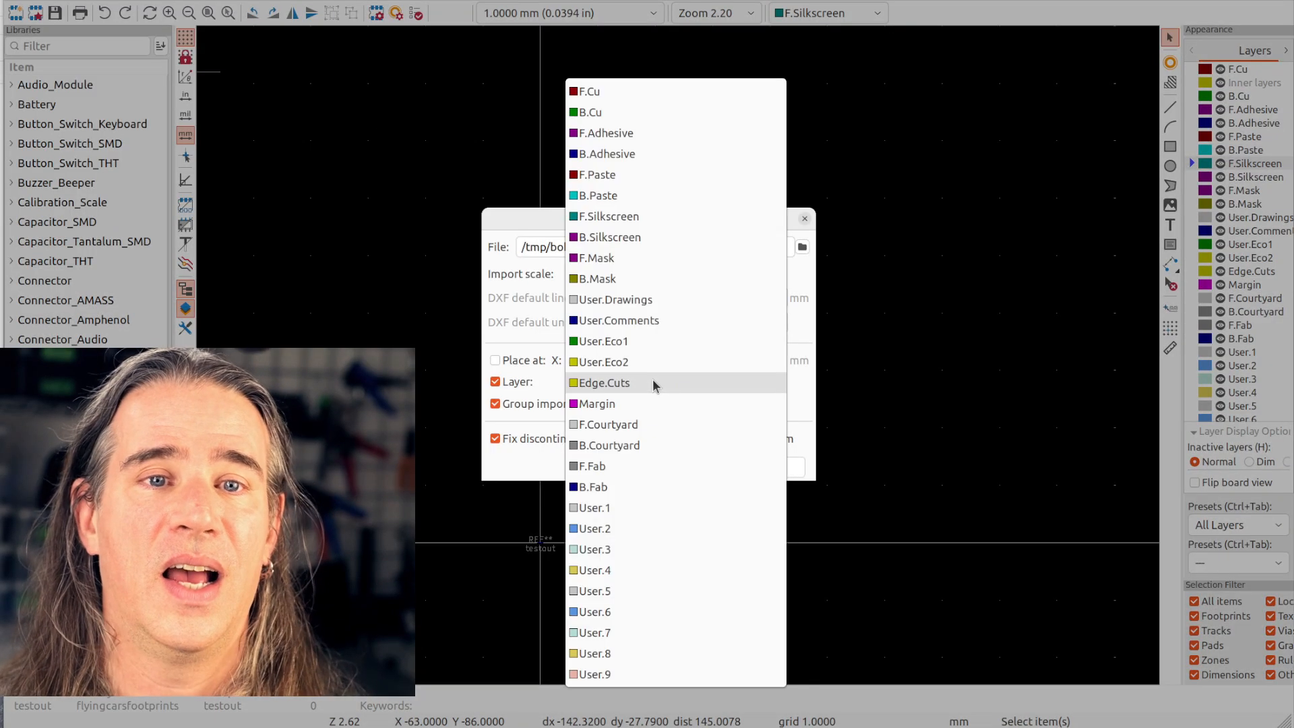
left_click(610, 215)
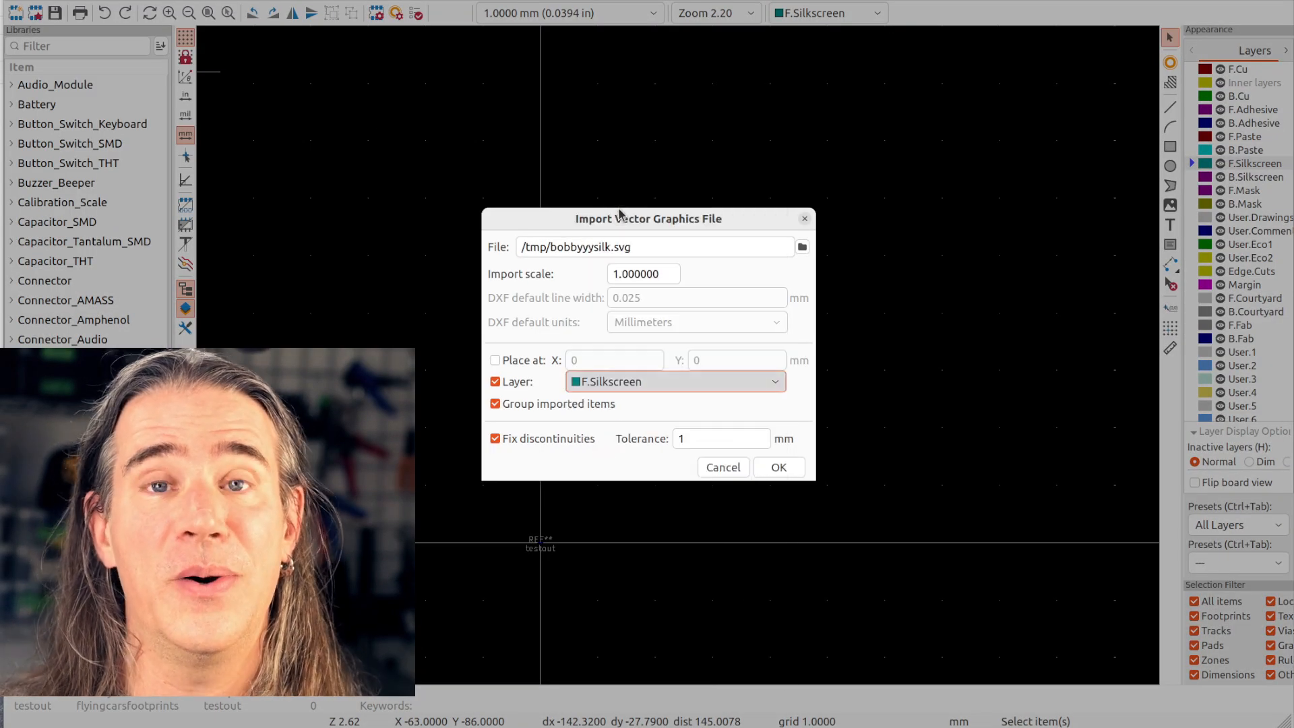
left_click(782, 467)
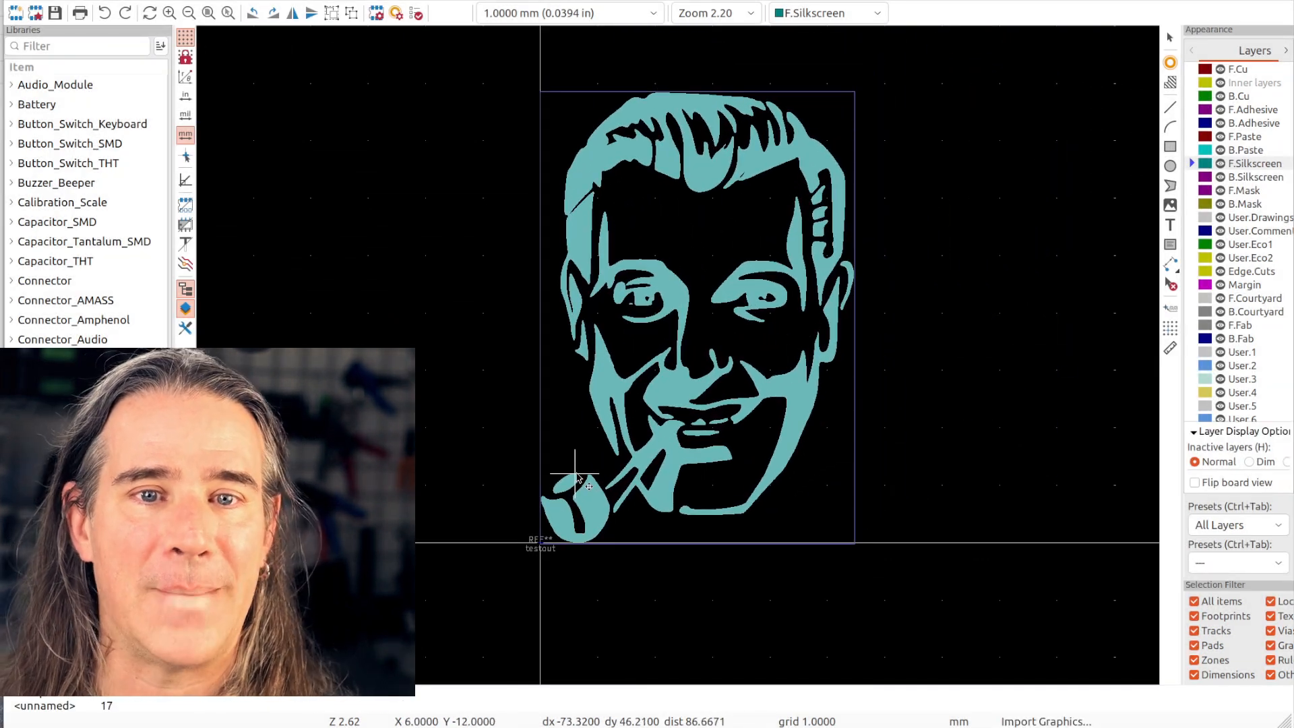
Open the footprint in the 3D viewer and rotate the model to inspect the silkscreen portrait.
left_click(88, 2)
left_click(88, 26)
left_click_drag(553, 212, 705, 178)
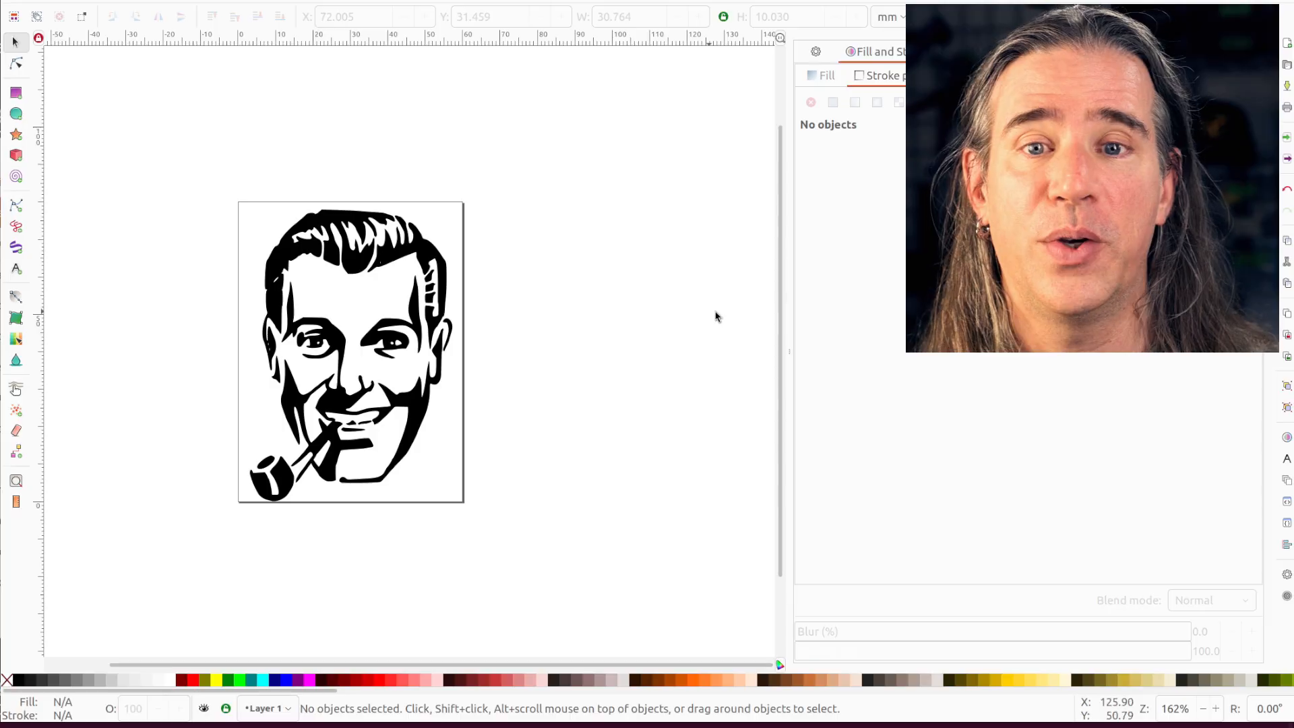
Collapse the docked Fill and Stroke dialog area so the canvas takes up the full width.
left_click_drag(788, 352, 1197, 373)
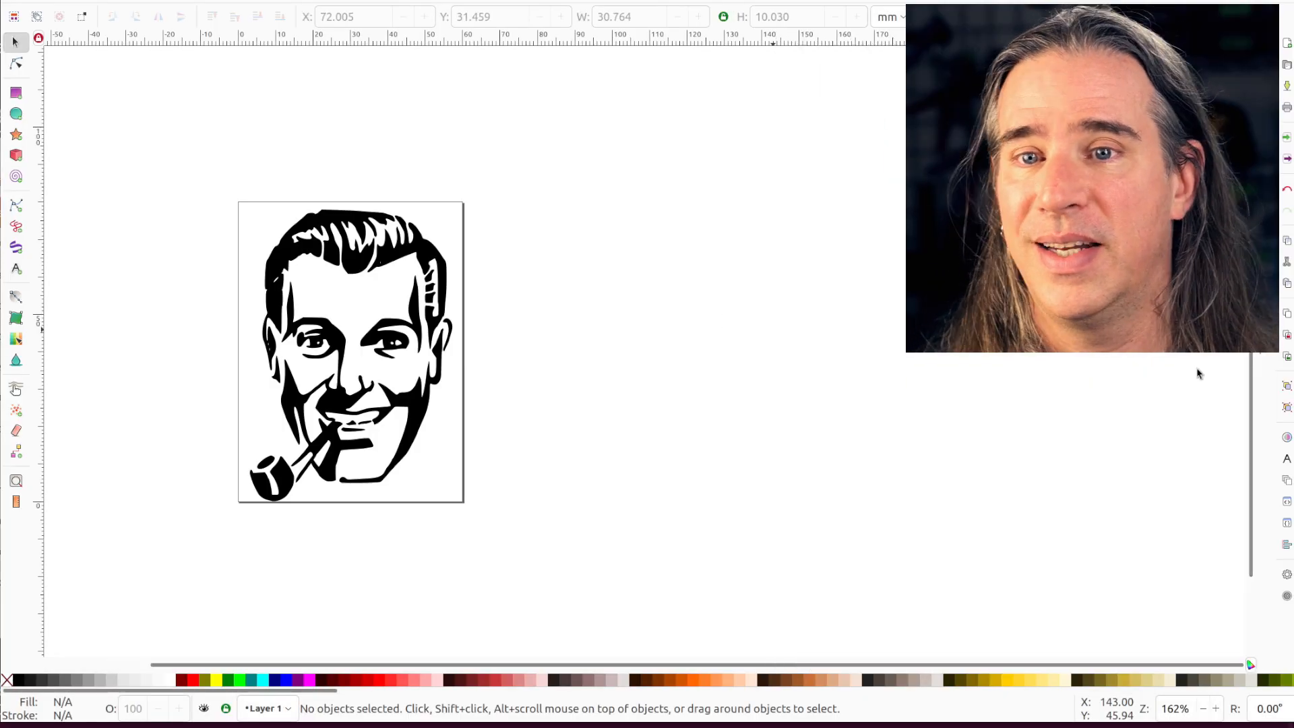
scroll(357, 348, "up", 3, "ctrl")
scroll(332, 318, "down", 4, "ctrl")
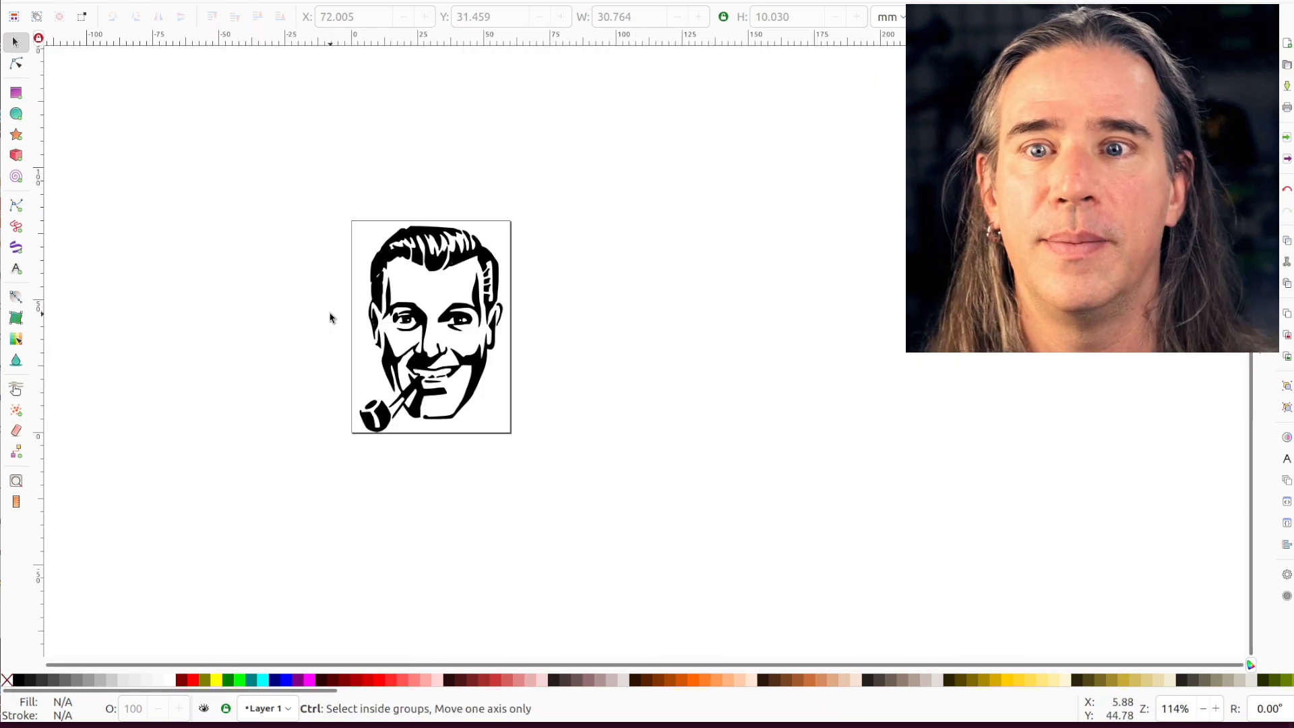
scroll(332, 318, "up", 2, "ctrl")
left_click(522, 219)
key("n")
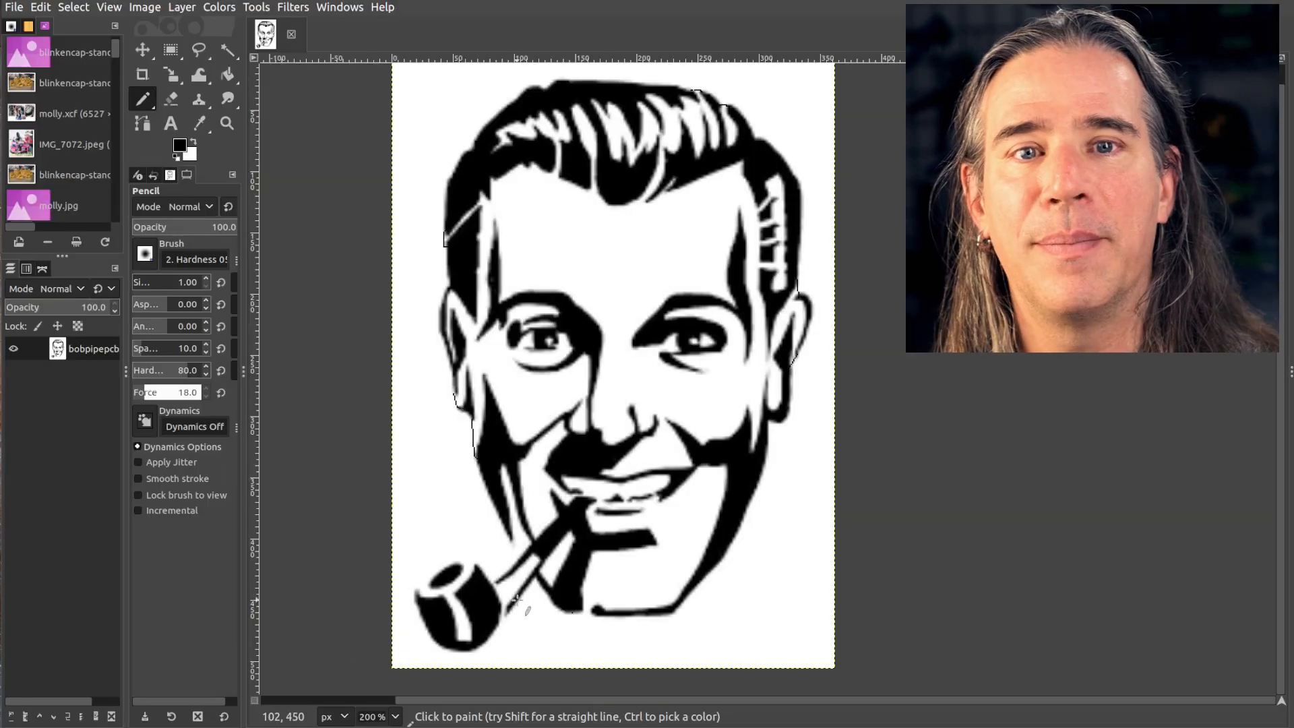
In GIMP, close the gap between the jaw line and the pipe stem with a straight 1-pixel black pencil line.
scroll(517, 598, "up", 4, "ctrl")
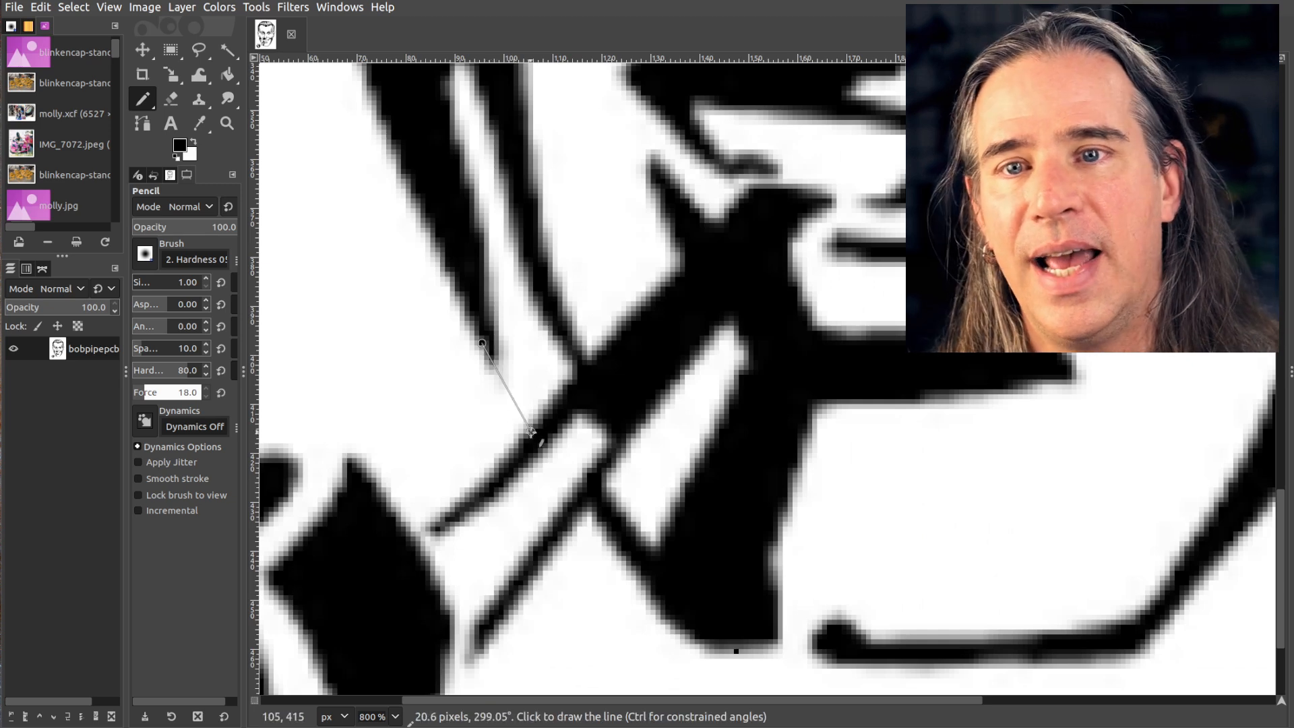
left_click(530, 436, "shift")
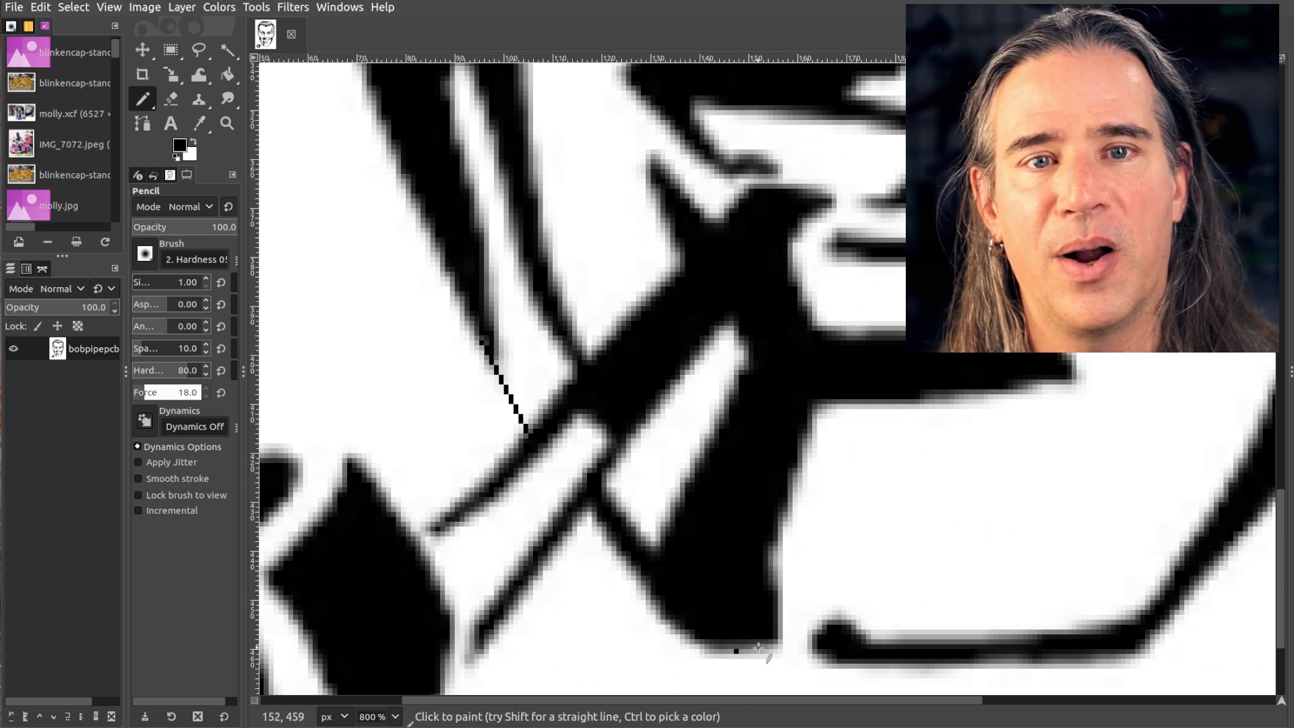
scroll(758, 648, "down", 4, "ctrl")
Select the white chin and teeth area with Fuzzy Select and fill the selection with black.
left_click(235, 53)
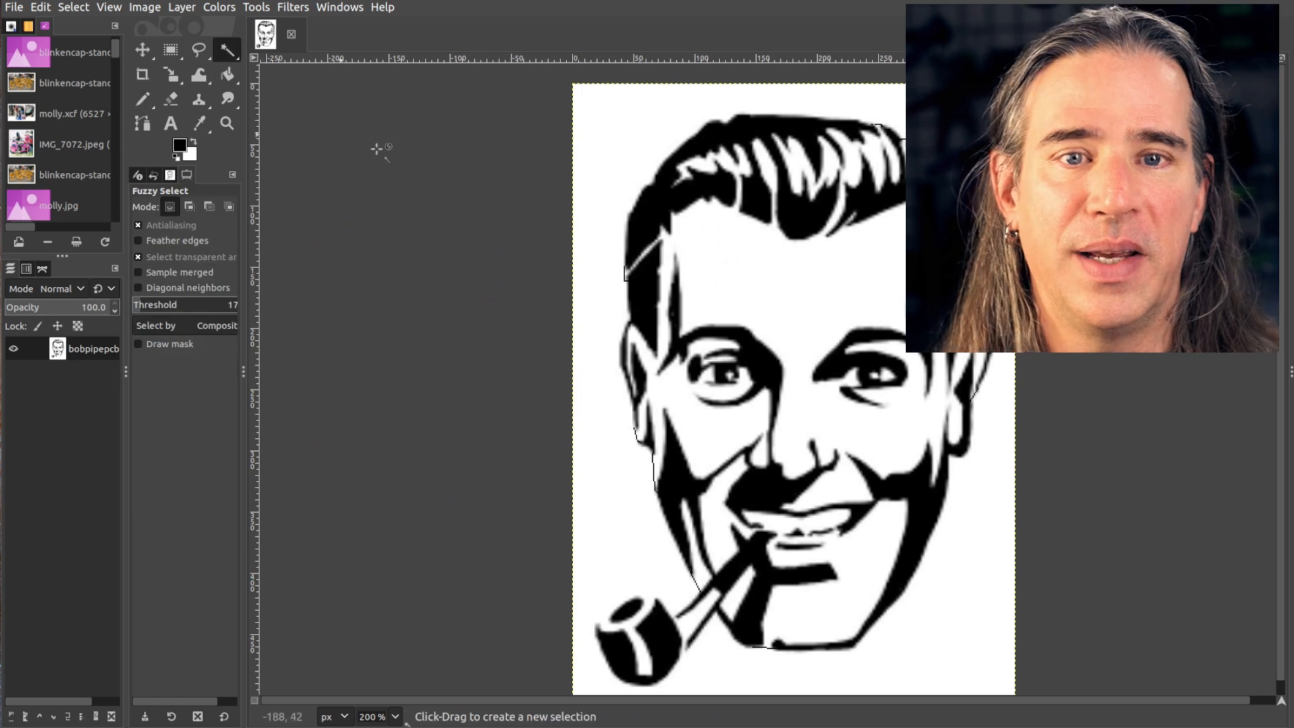
left_click(812, 593)
scroll(815, 590, "up", 1, "ctrl")
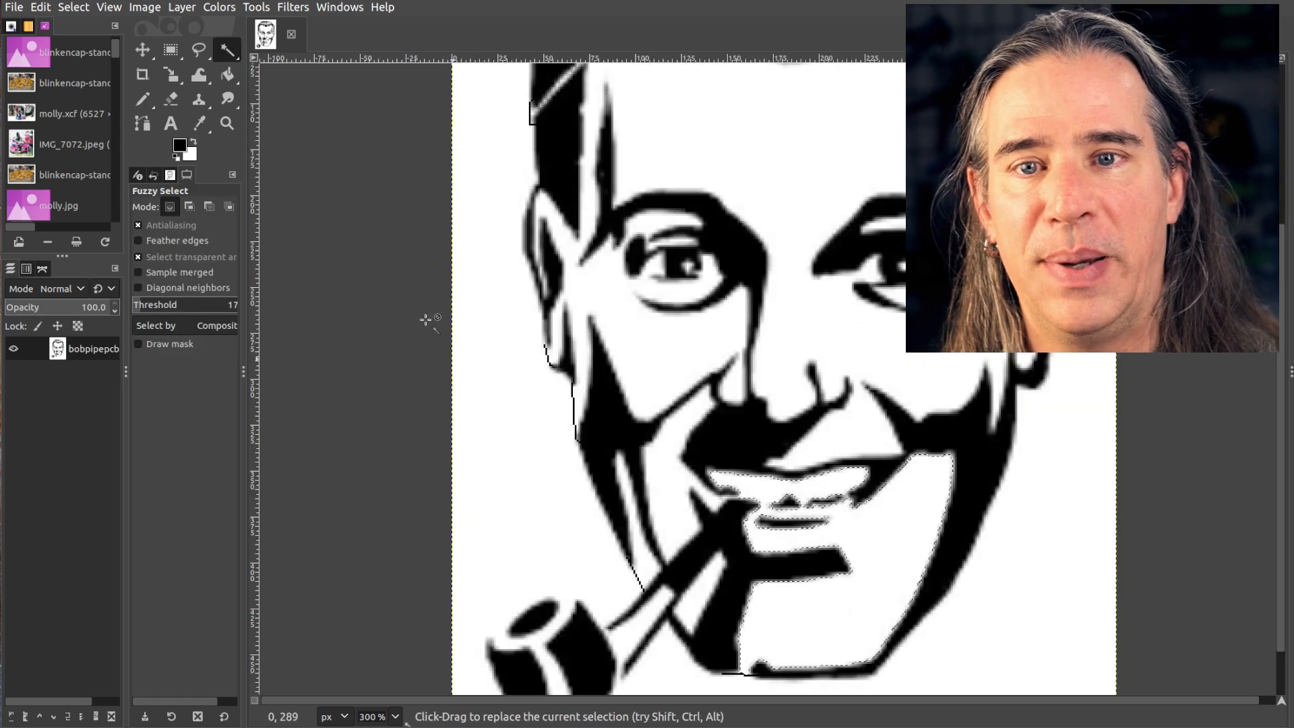
left_click(229, 76)
left_click(892, 534)
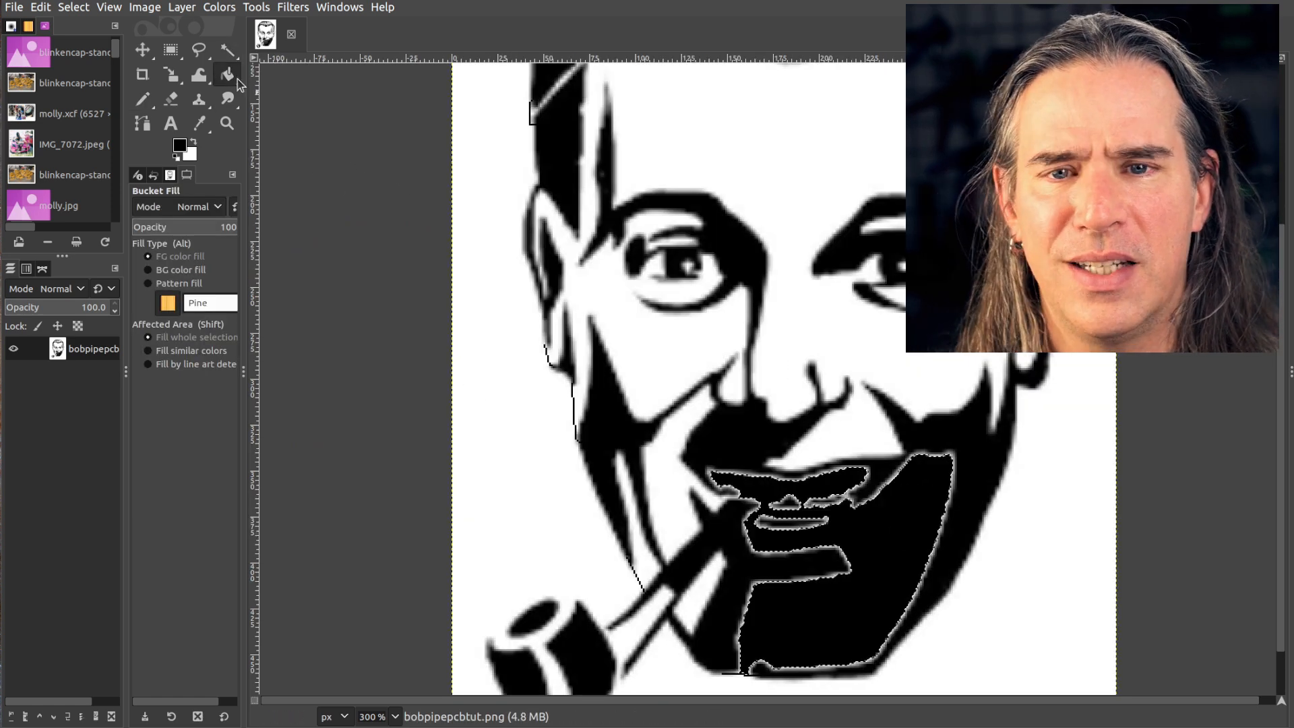
Select the remaining white areas of the face and forehead by color similarity and fill them with black.
left_click(227, 49)
scroll(741, 404, "up", 2)
left_click_drag(953, 299, 691, 179)
right_click(691, 179)
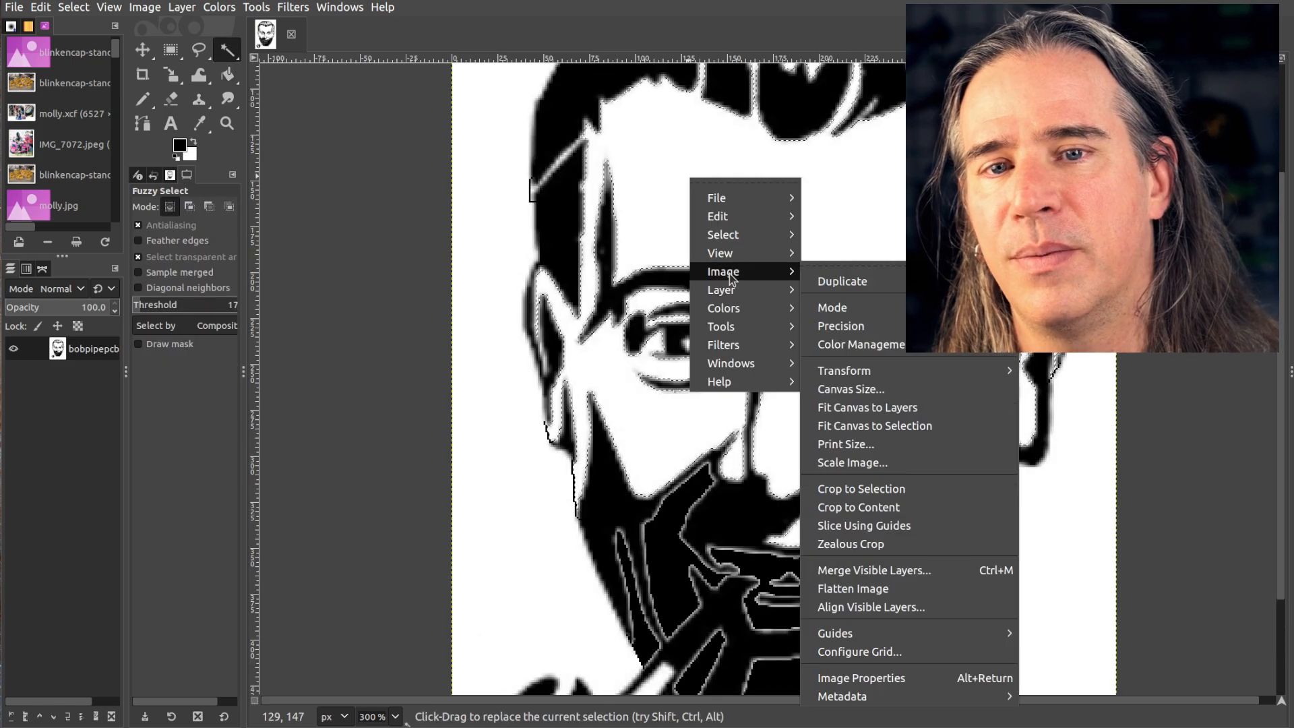
left_click(875, 434)
left_click(931, 488)
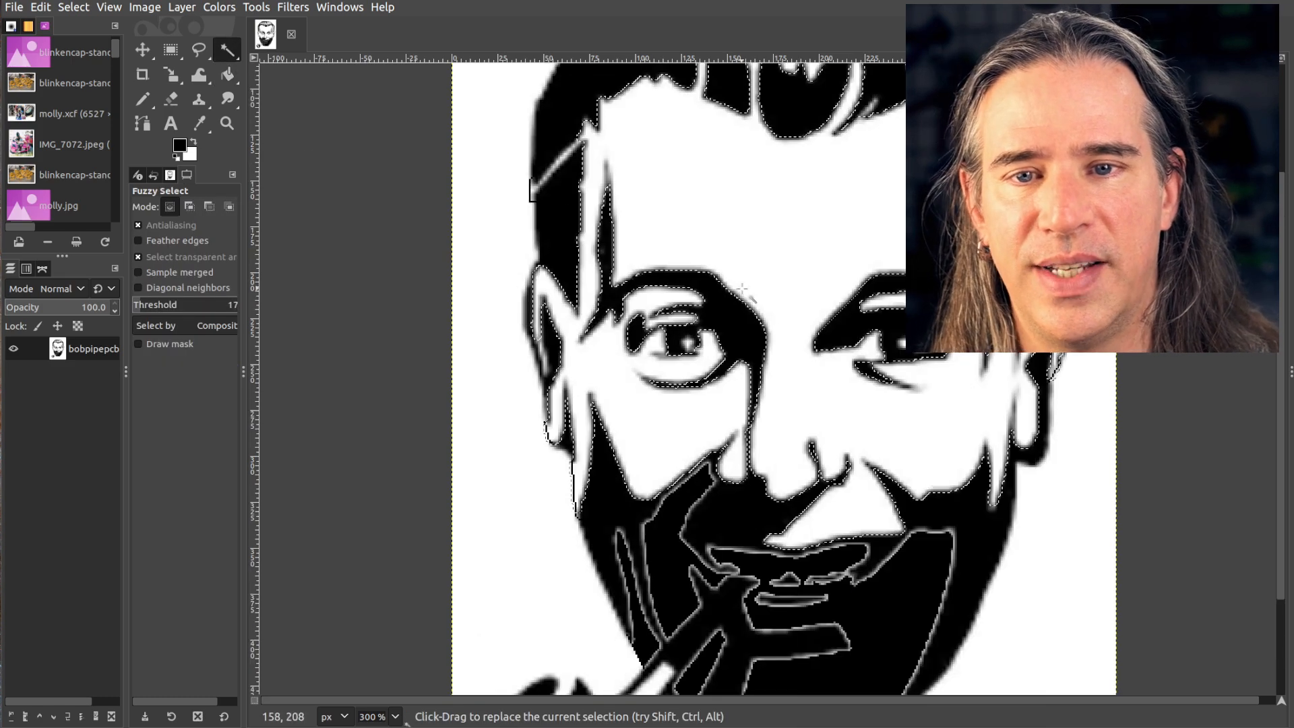
left_click(227, 74)
left_click(754, 240)
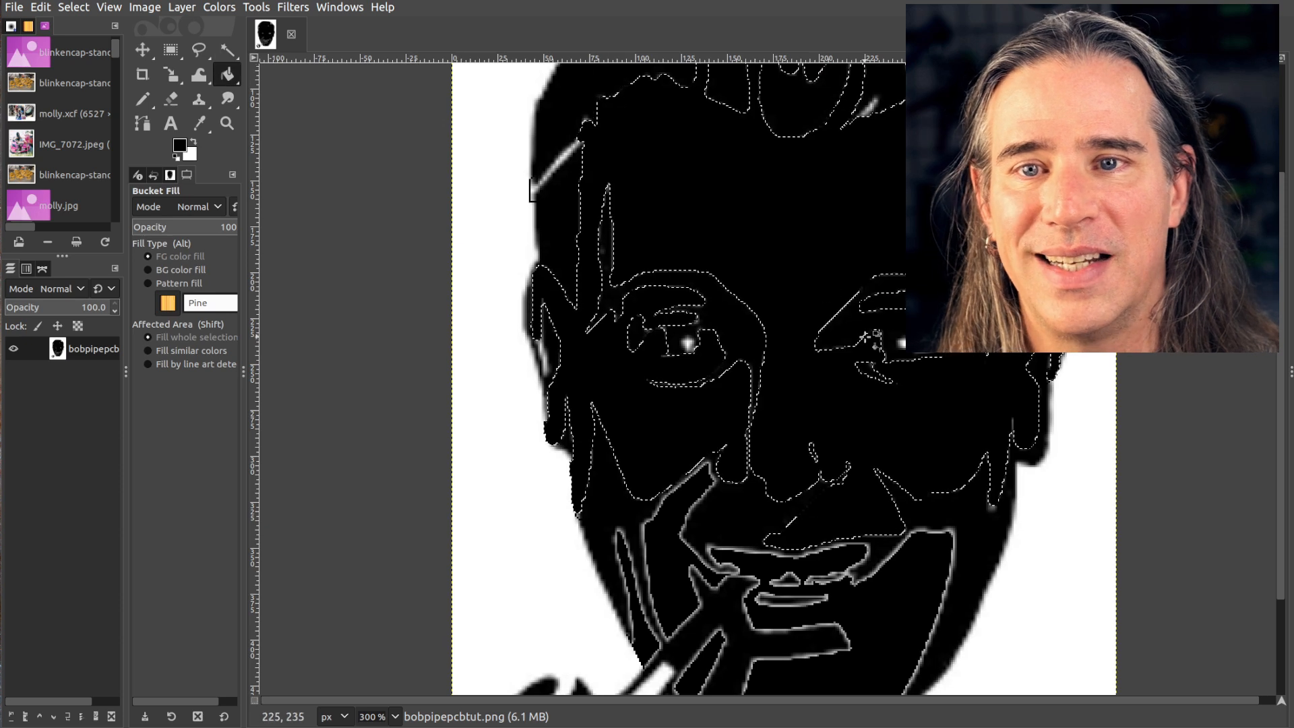
Paint over the light remnants at the eyes and mouth in black, raising the Paintbrush hardness to 100 and size to 55.
left_click(144, 100)
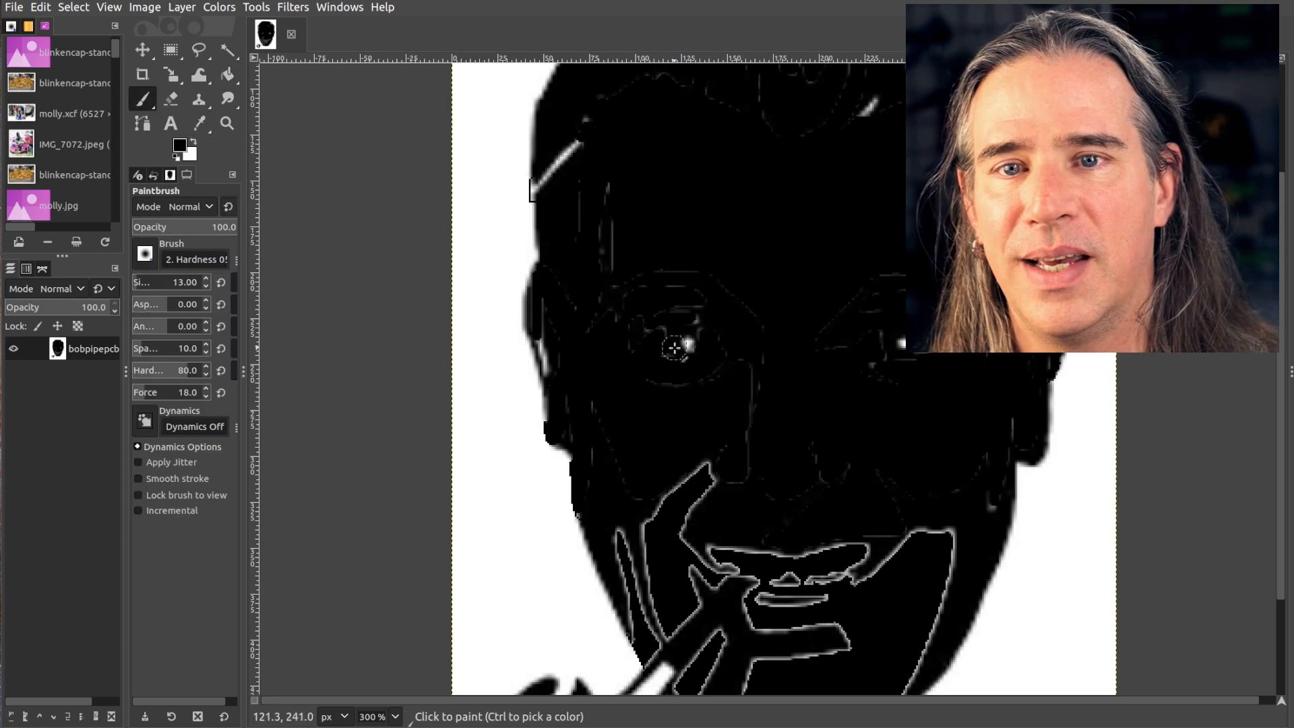
left_click(658, 346)
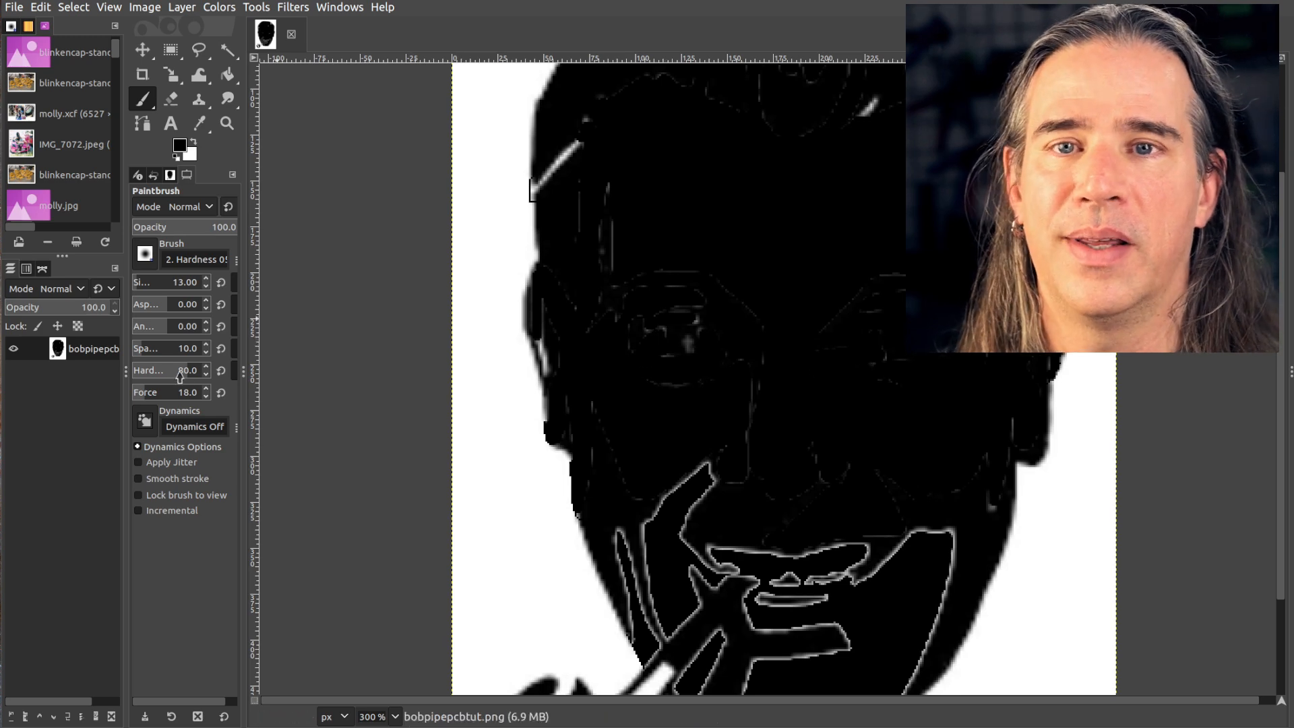
left_click_drag(183, 378, 233, 375)
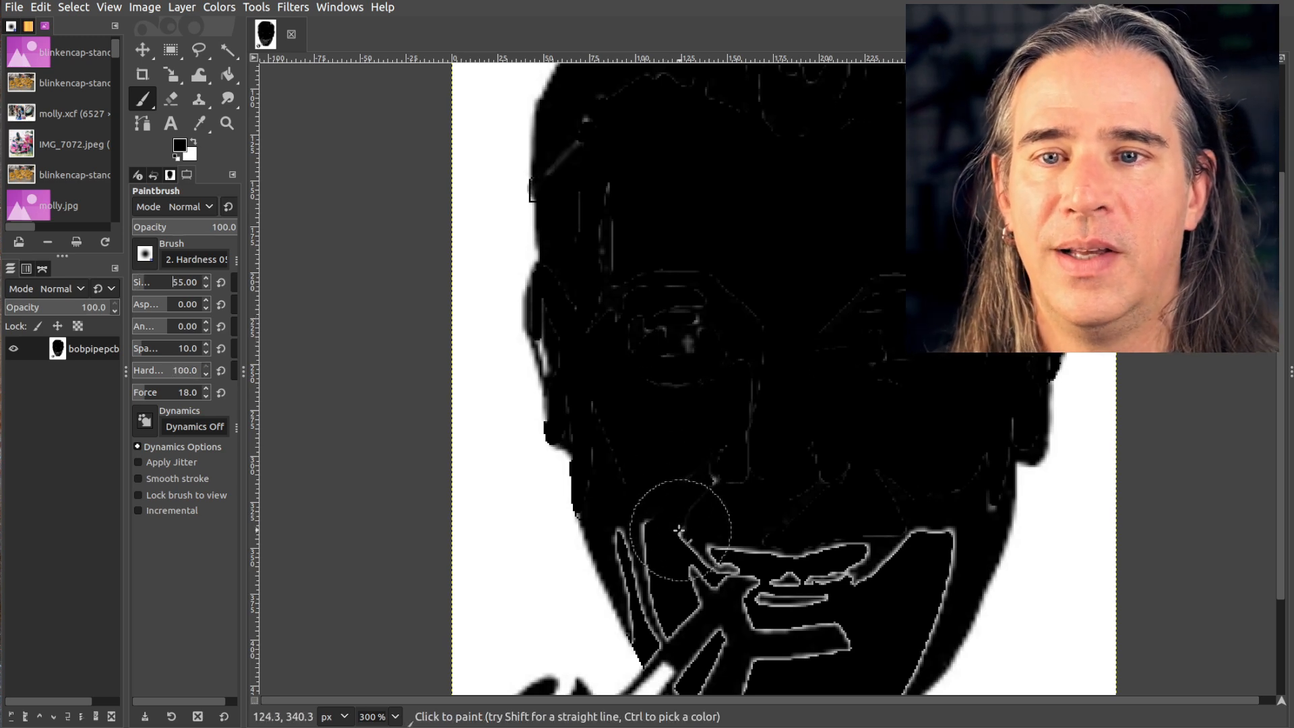
mouse_move(679, 531)
left_mouse_down()
mouse_move(840, 592)
mouse_move(910, 545)
left_mouse_up()
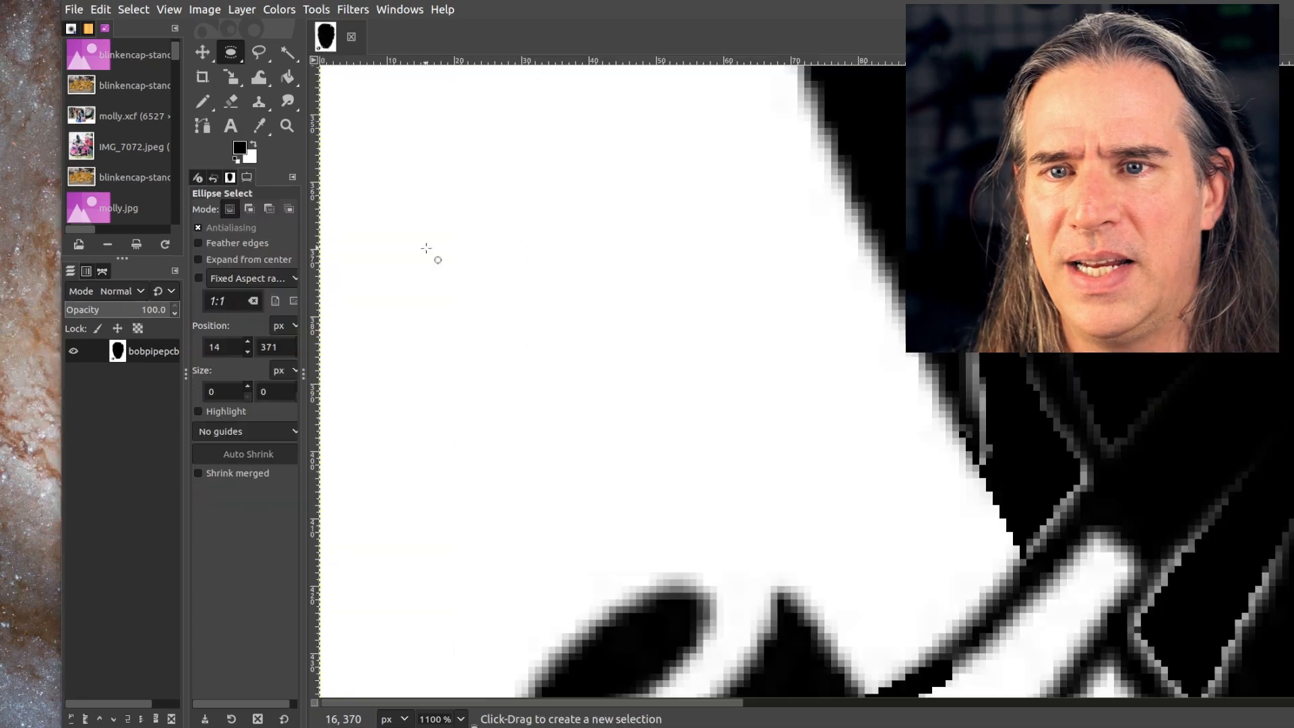
Create an elliptical selection in the white area above the pipe bowl and fill it with black.
left_click_drag(420, 242, 729, 438)
key("shift+b")
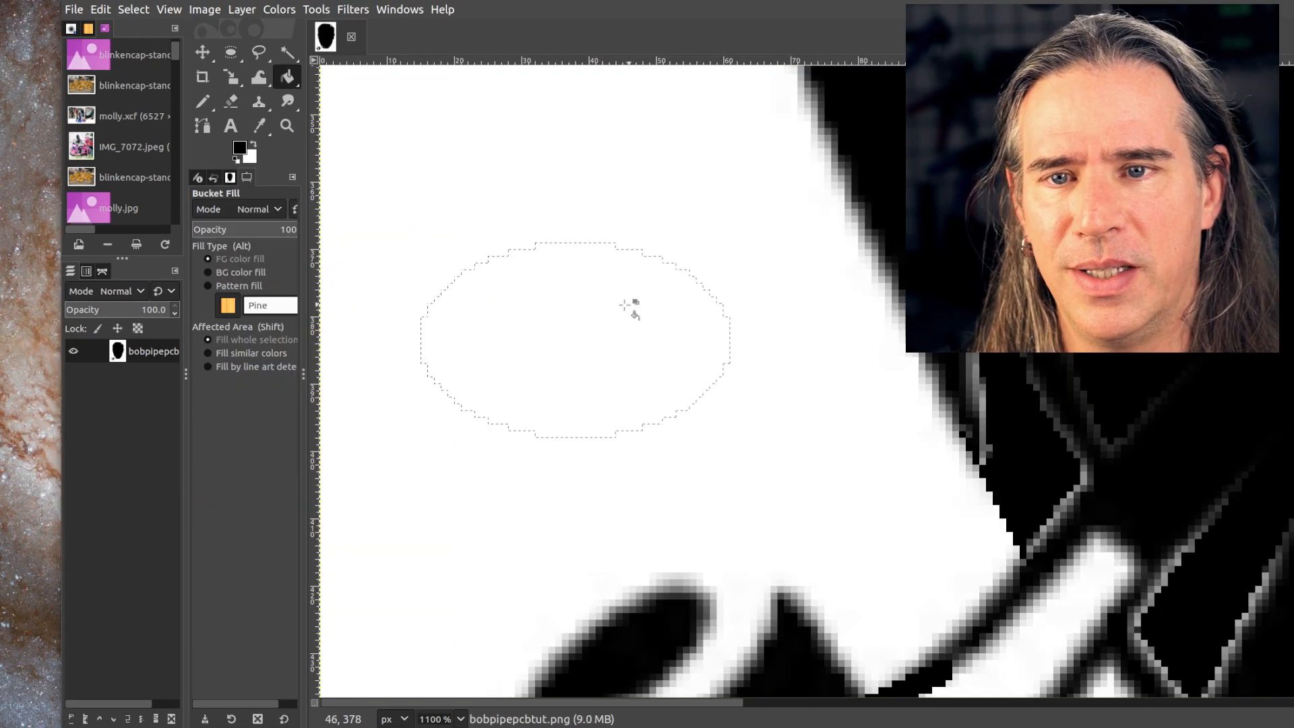
left_click(595, 316)
Enclose the black ellipse in a 58 × 36 px elliptical selection and move its pixels onto the pipe bowl's opening.
left_click_drag(387, 222, 779, 465)
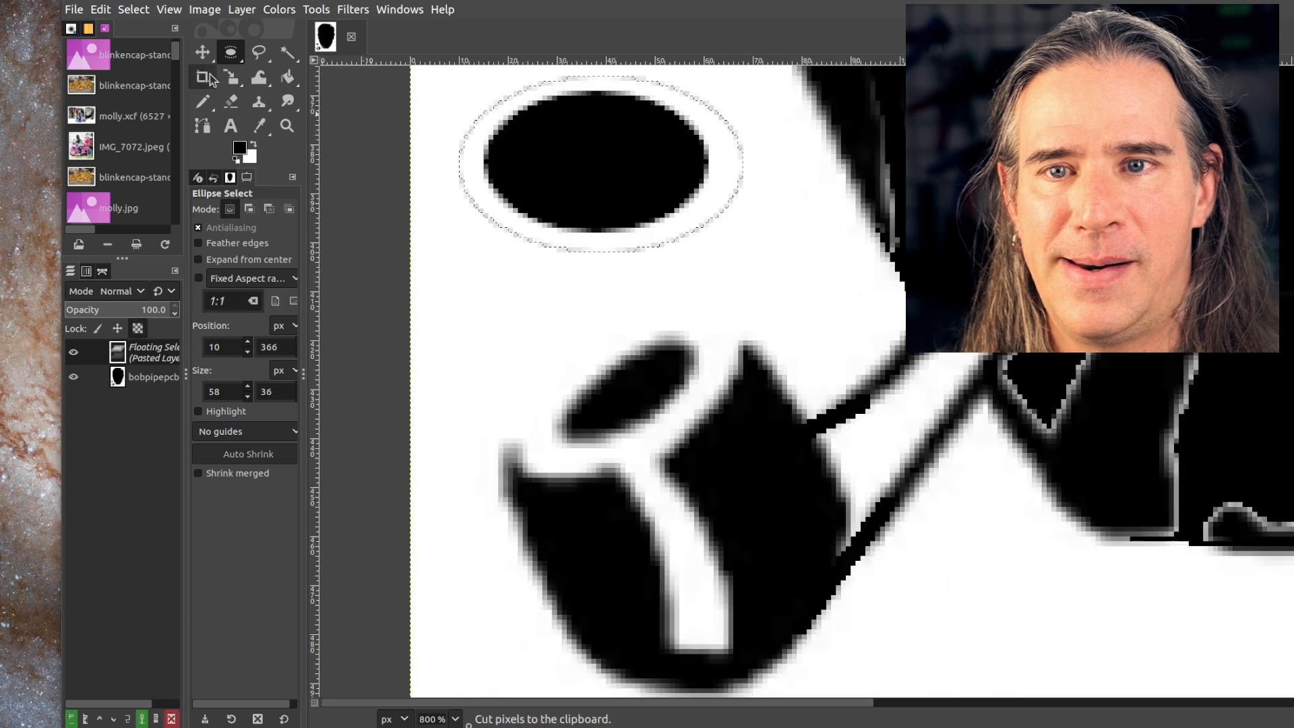
left_click(203, 54)
left_click_drag(552, 139, 645, 371)
Rotate the floating ellipse counterclockwise to match the pipe's tilt and scale it to cover the bowl's rim.
key("shift+r")
left_click_drag(755, 430, 850, 339)
key("Return")
key("shift+s")
left_click_drag(666, 371, 659, 422)
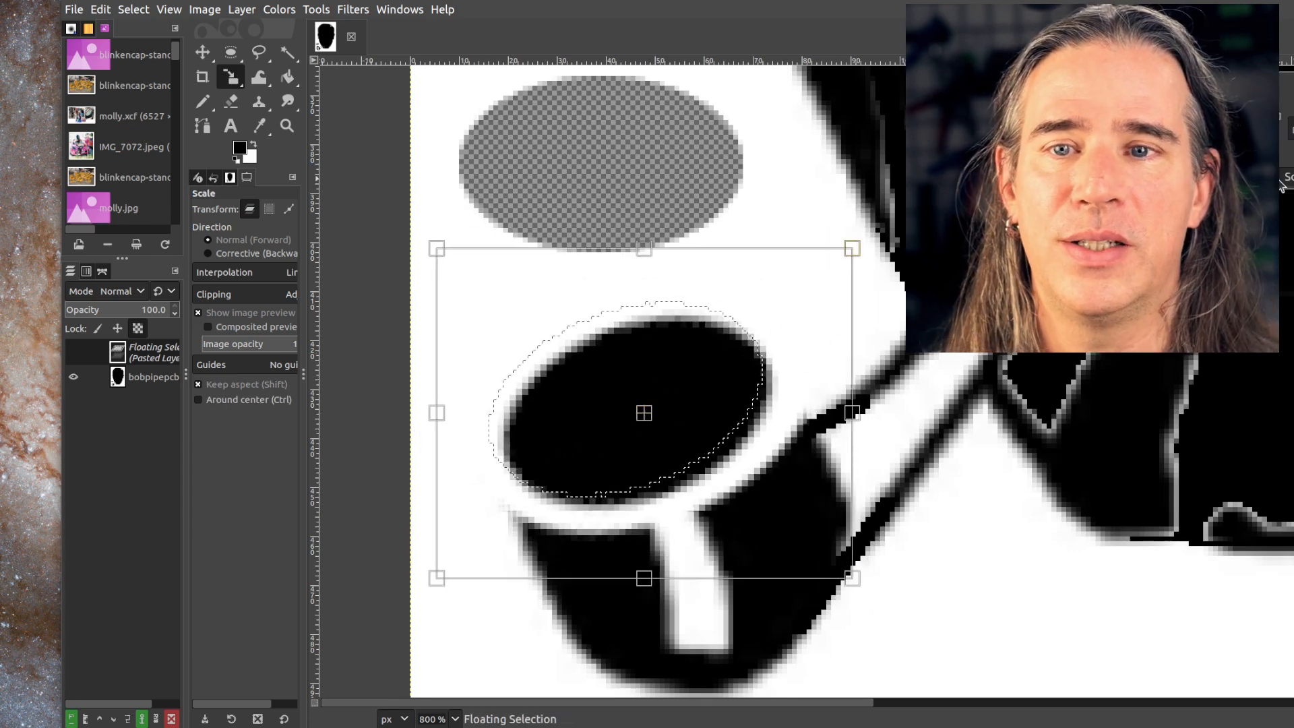
left_click(1291, 181)
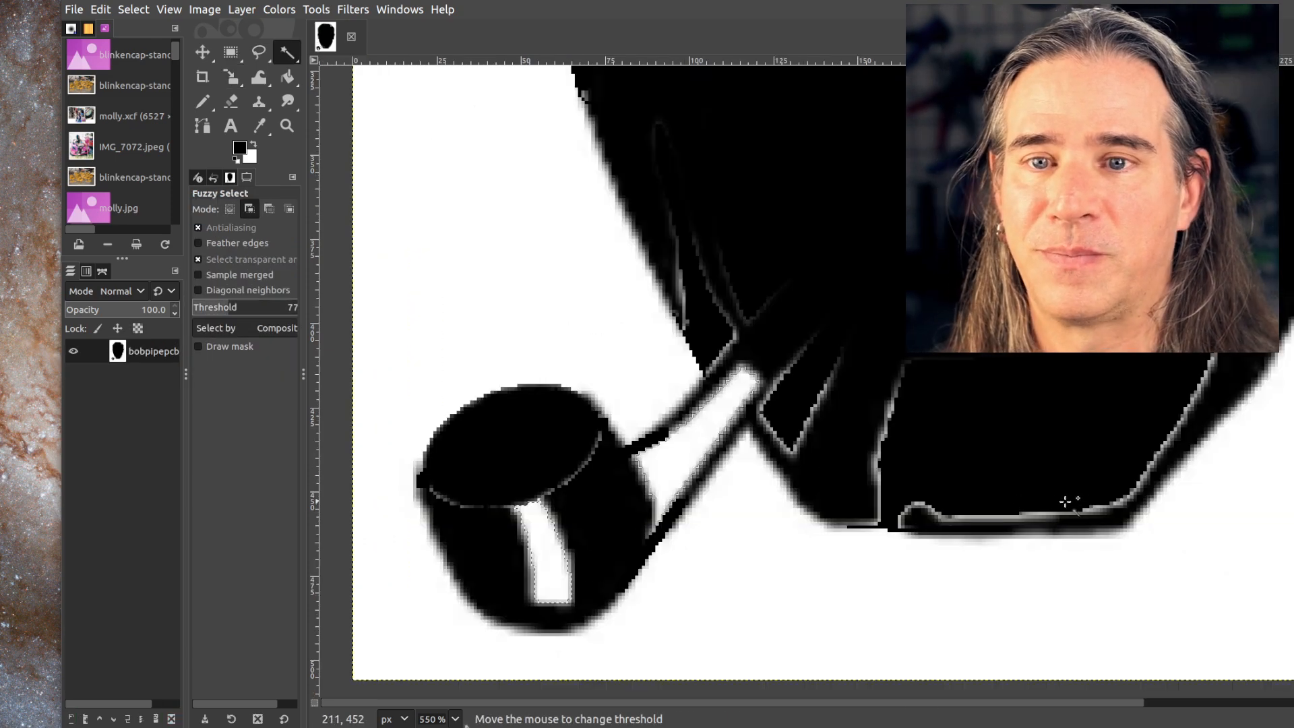
Fill the remaining light lines inside the head silhouette with black.
key("f")
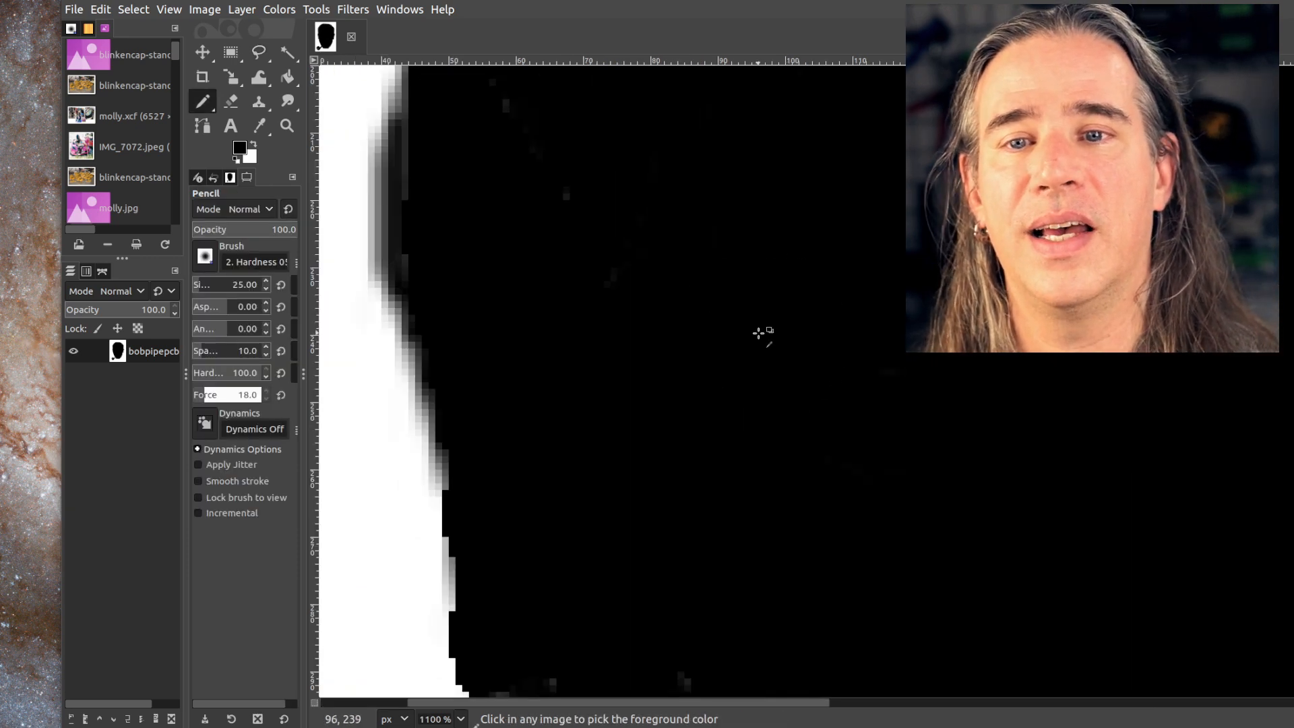
scroll(762, 335, "down", 4, "ctrl")
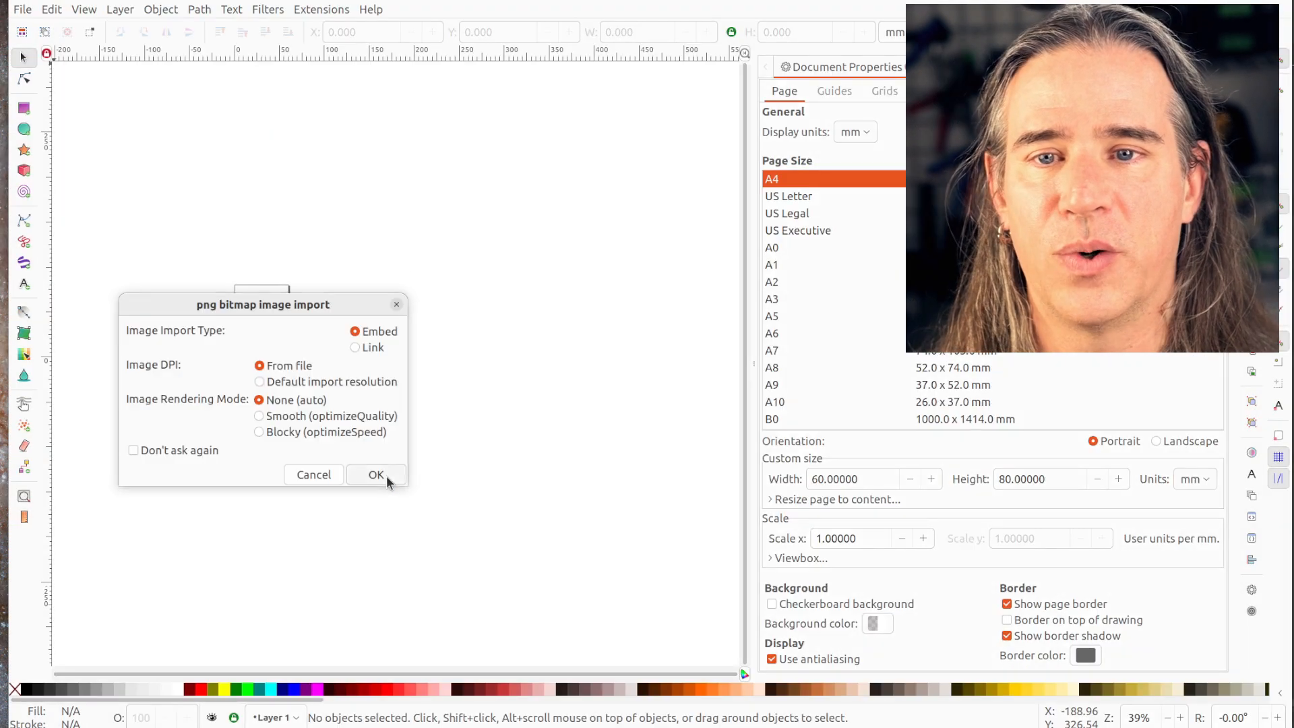
In Inkscape, import the silhouette PNG as an embedded image and open Trace Bitmap for it.
left_click(386, 476)
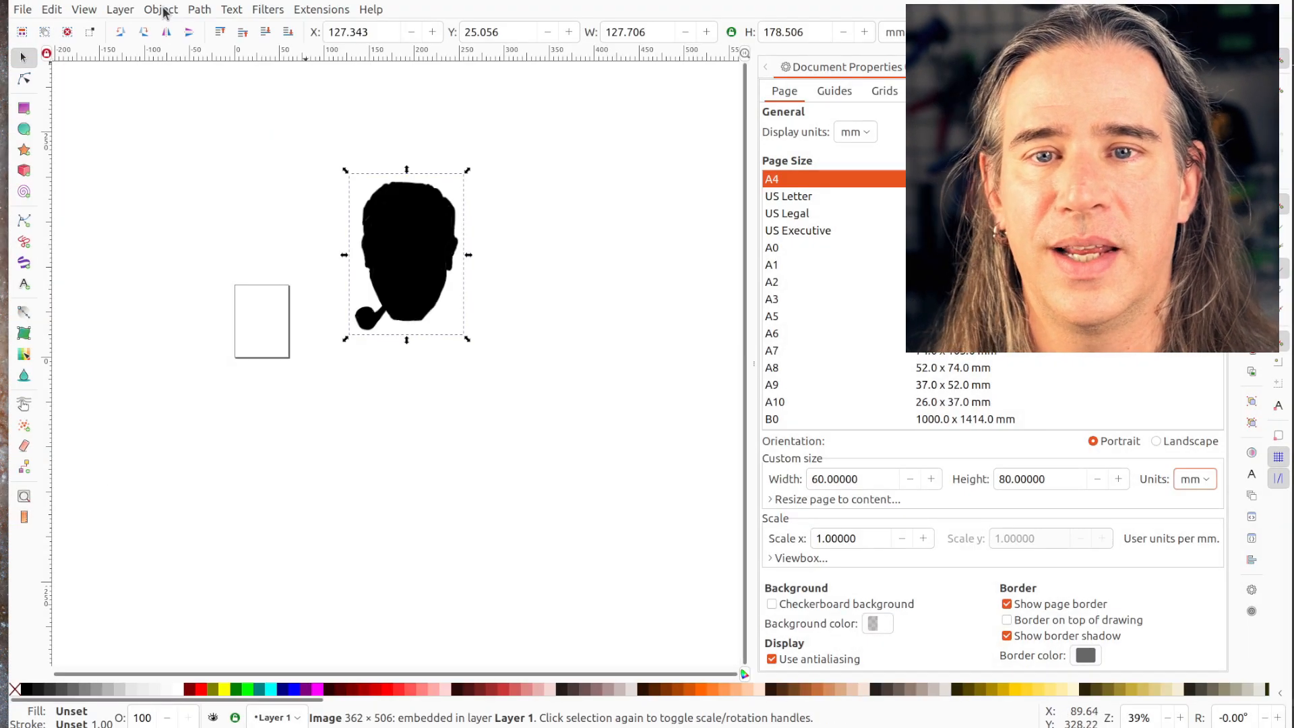
left_click(199, 10)
left_click(229, 64)
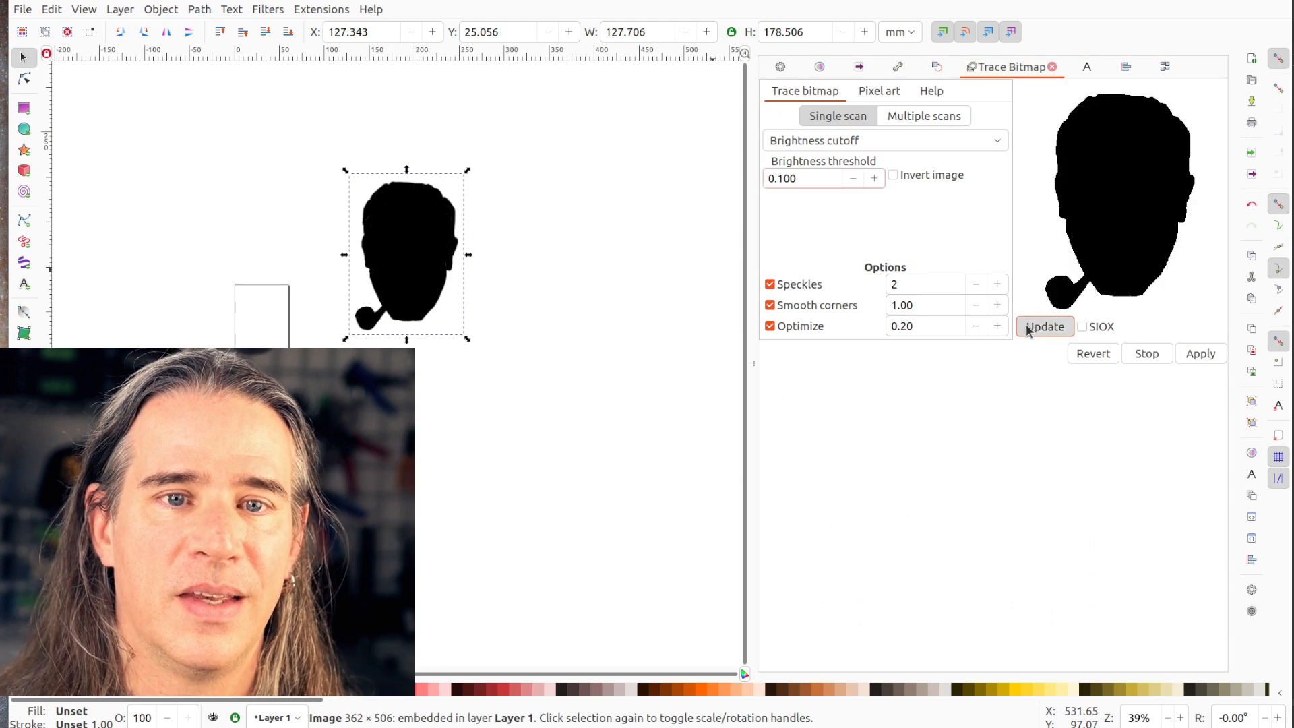
Trace the silhouette in a single scan using brightness cutoff with a threshold of 0.7.
left_click(1027, 326)
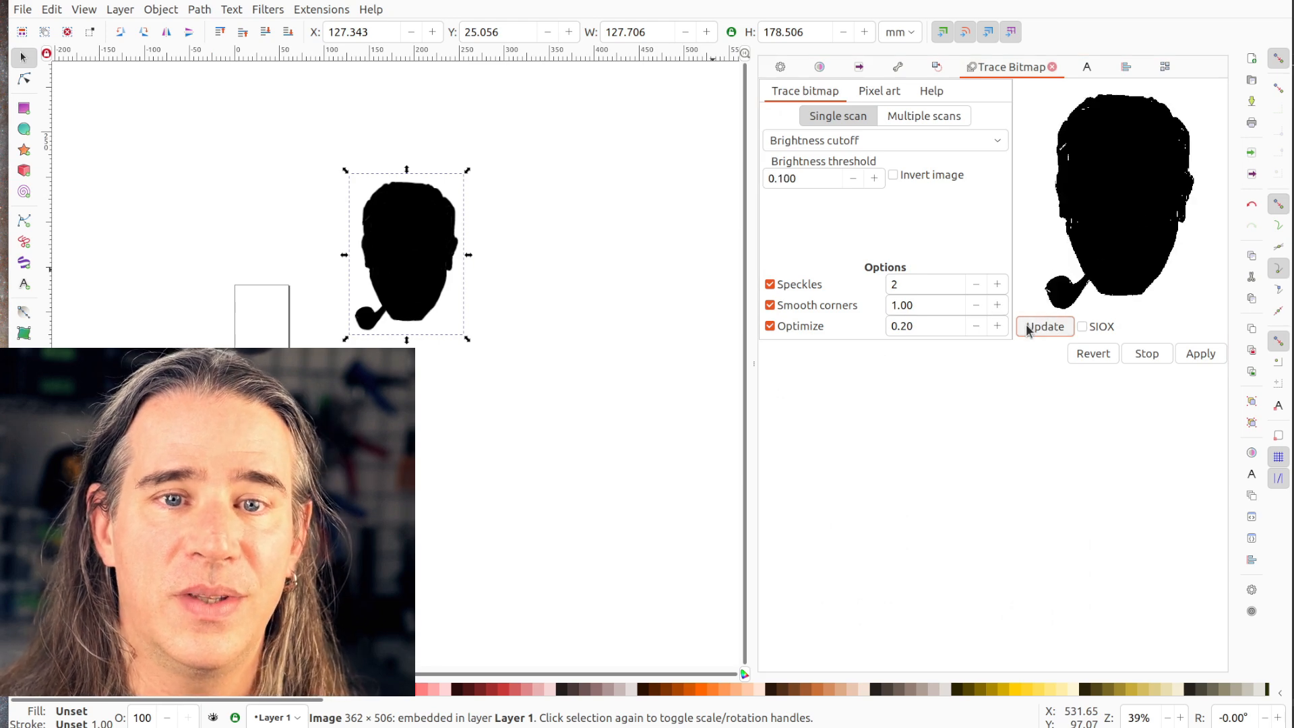
triple_click(811, 179)
type("0.7")
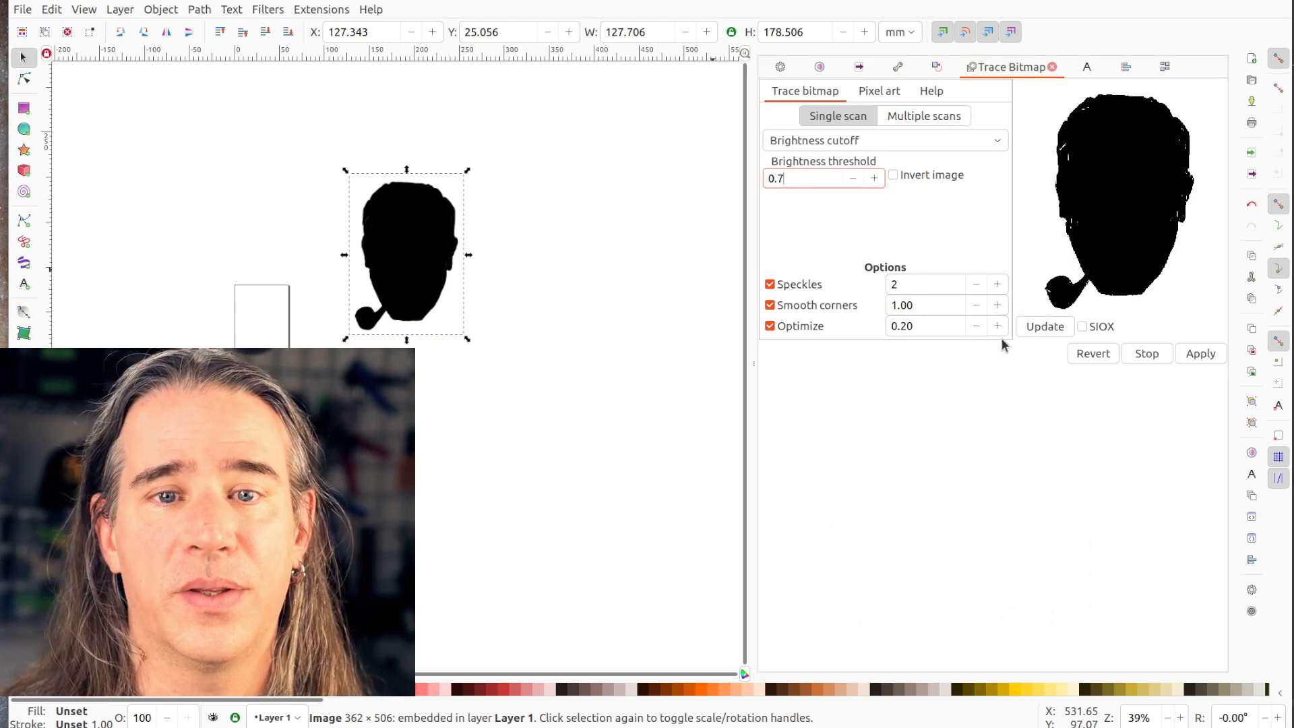
left_click(1045, 327)
left_click(1199, 353)
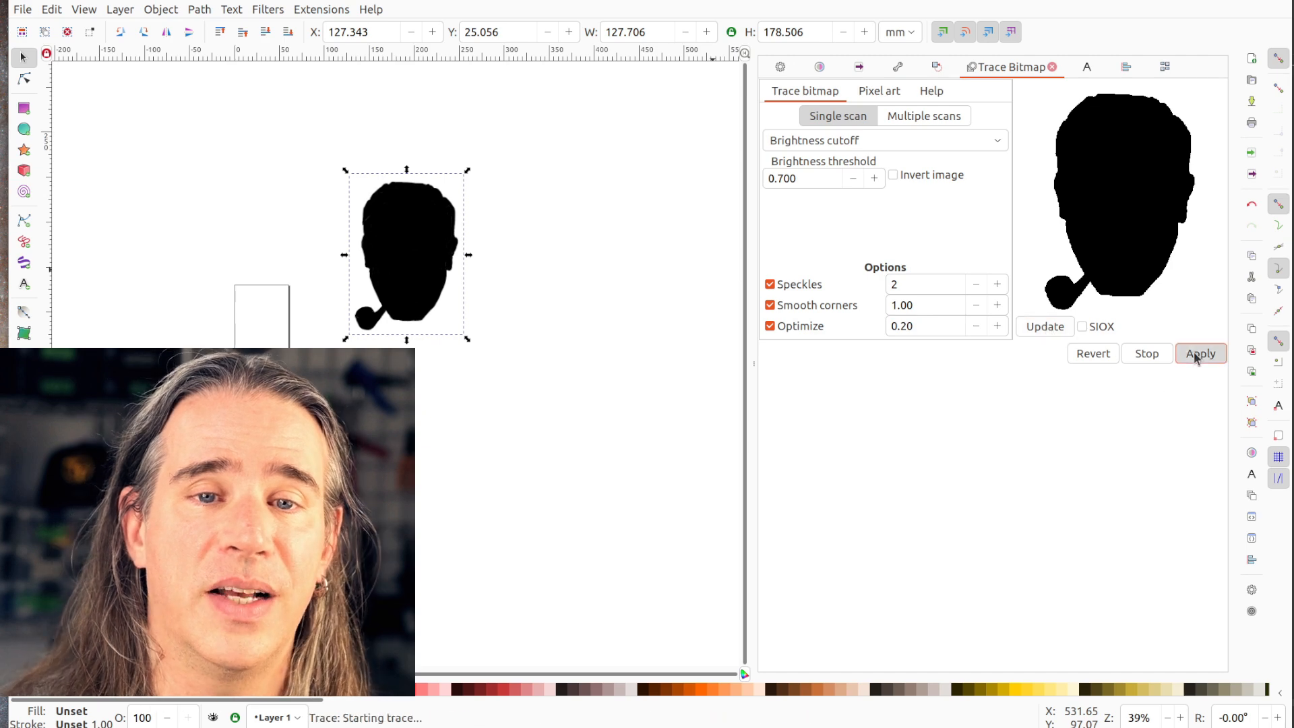
Move the traced path off the bitmap, inspect its nodes, delete the original bitmap and reselect the path.
left_click_drag(398, 245, 574, 279)
key("n")
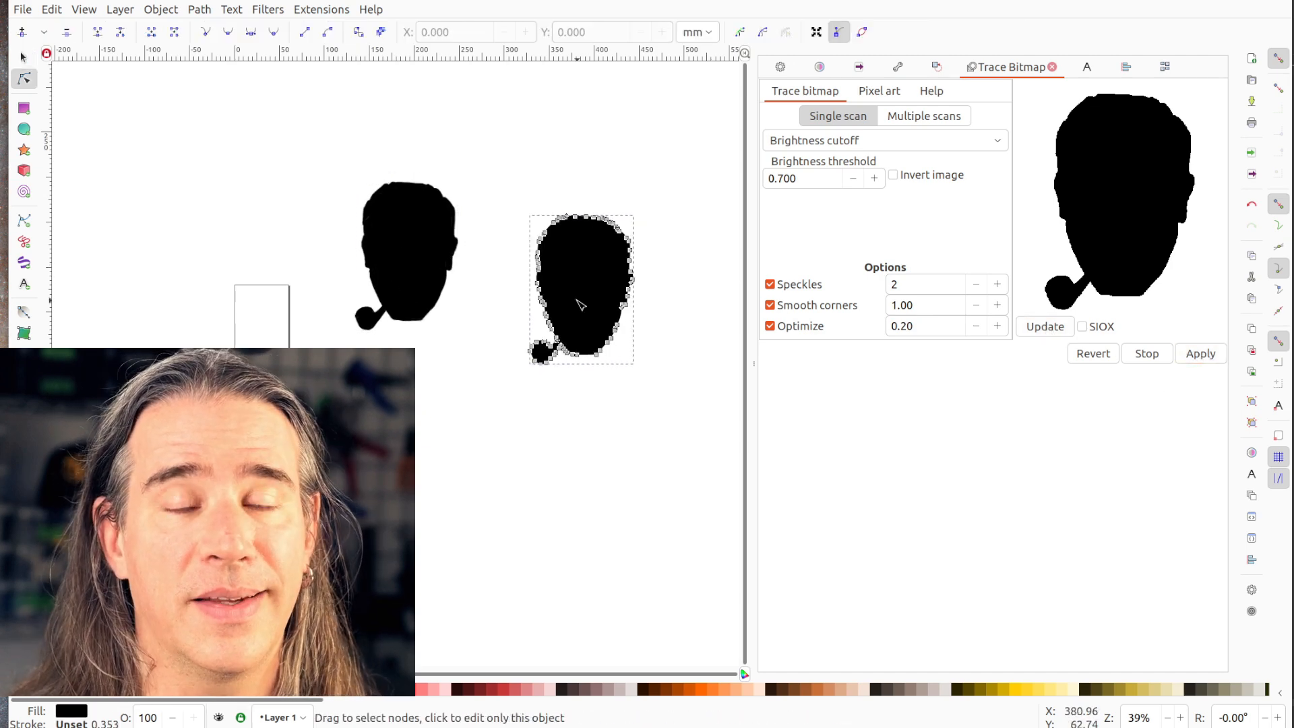
scroll(578, 301, "up", 1, "ctrl")
key("s")
left_click(324, 253)
key("Delete")
left_click(606, 255)
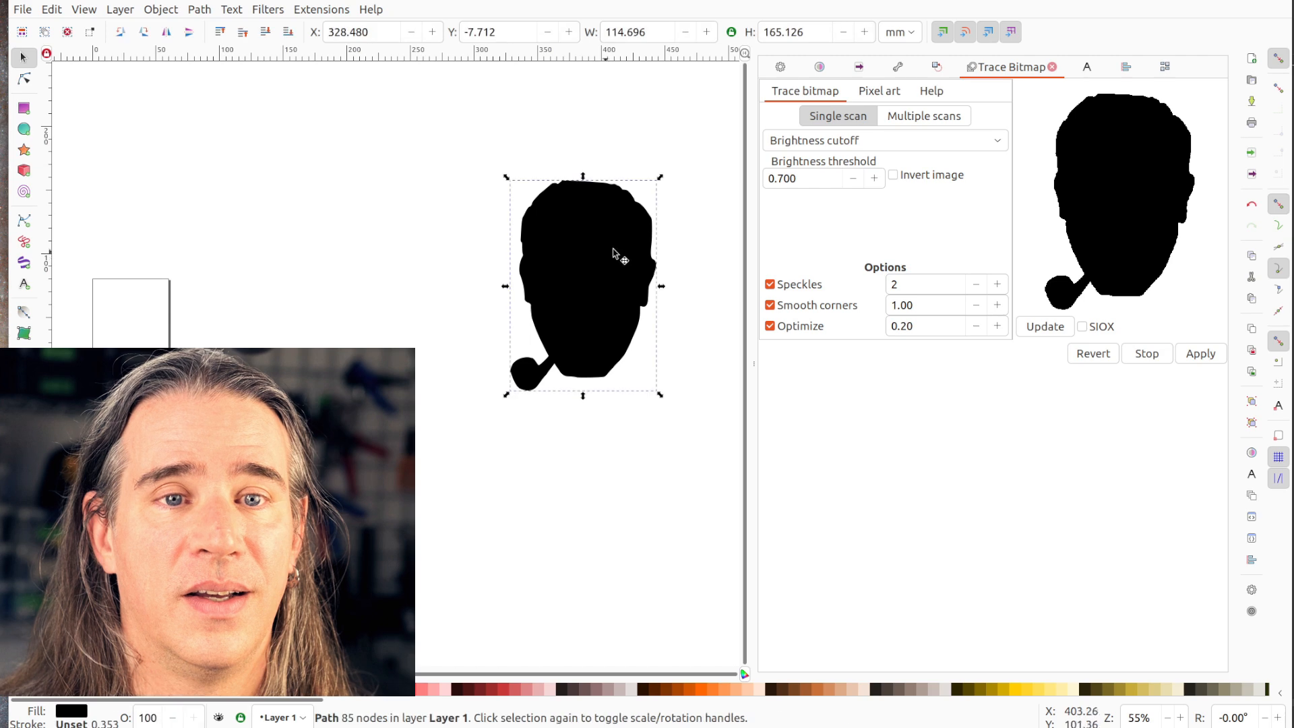
Remove the silhouette path's fill and give it a flat-color stroke.
left_click(819, 67)
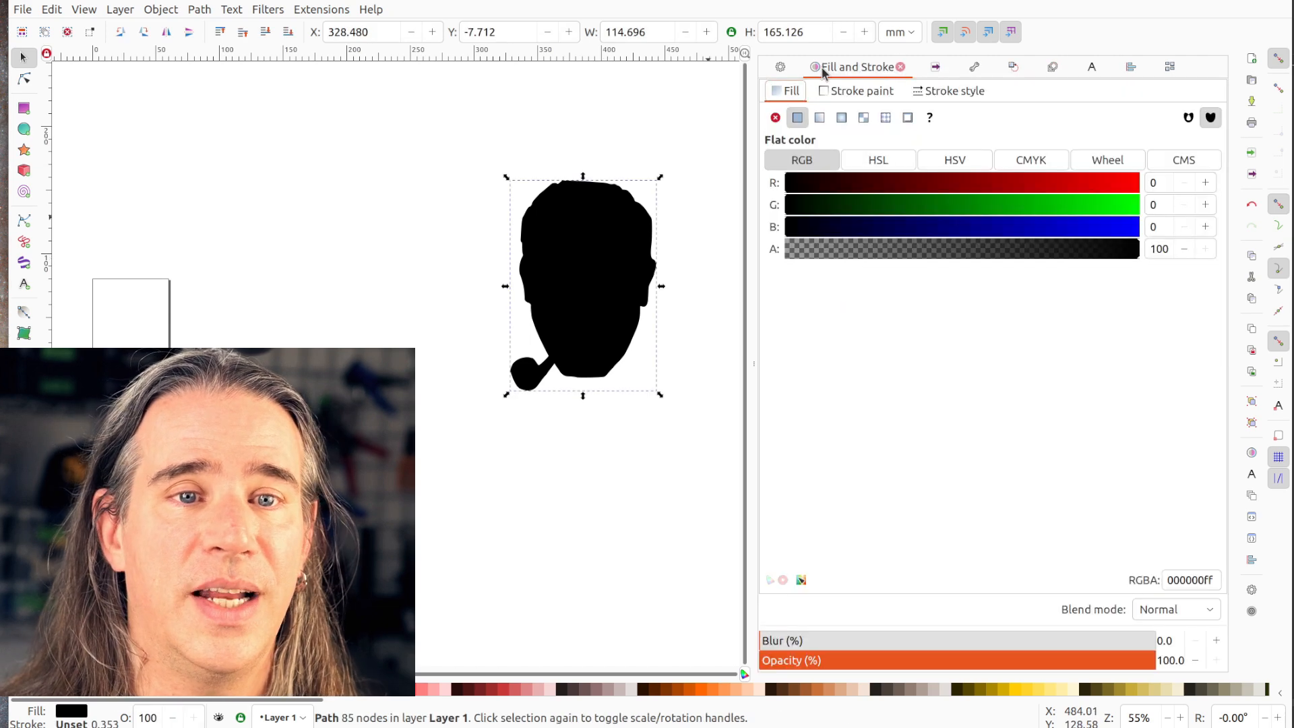
left_click(838, 91)
left_click(791, 91)
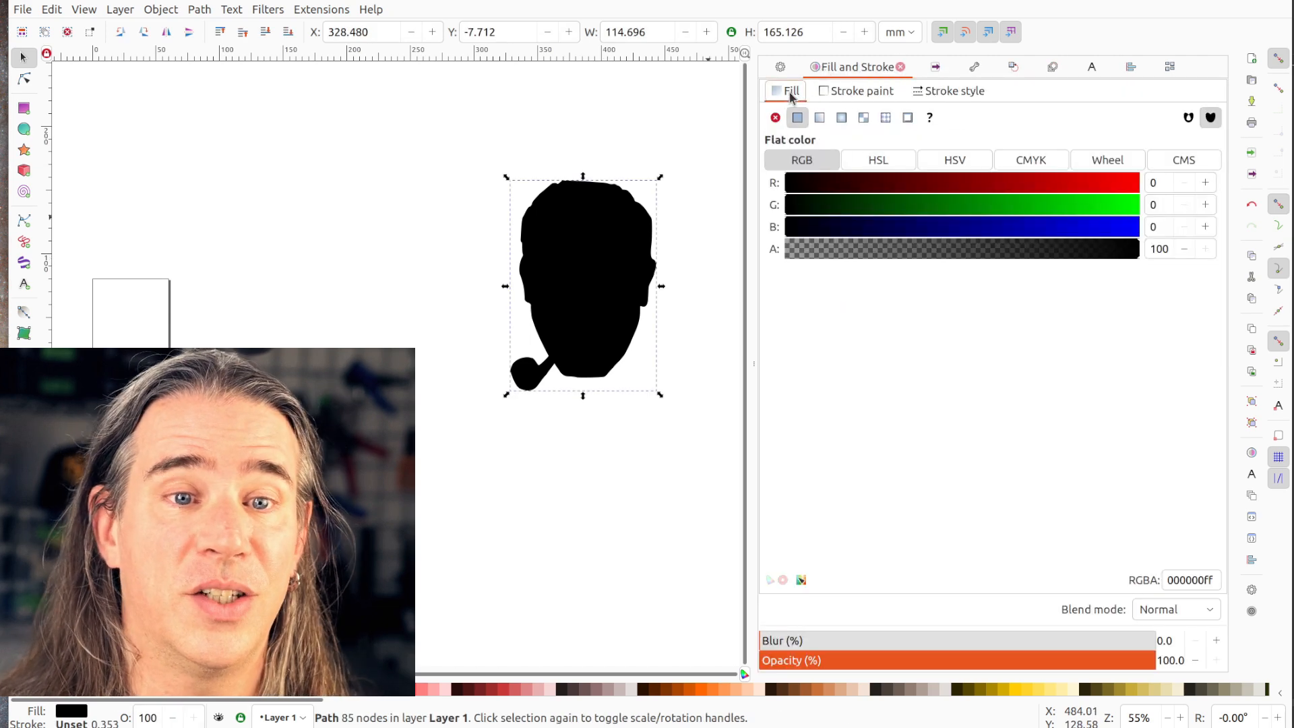
left_click(776, 119)
left_click(857, 93)
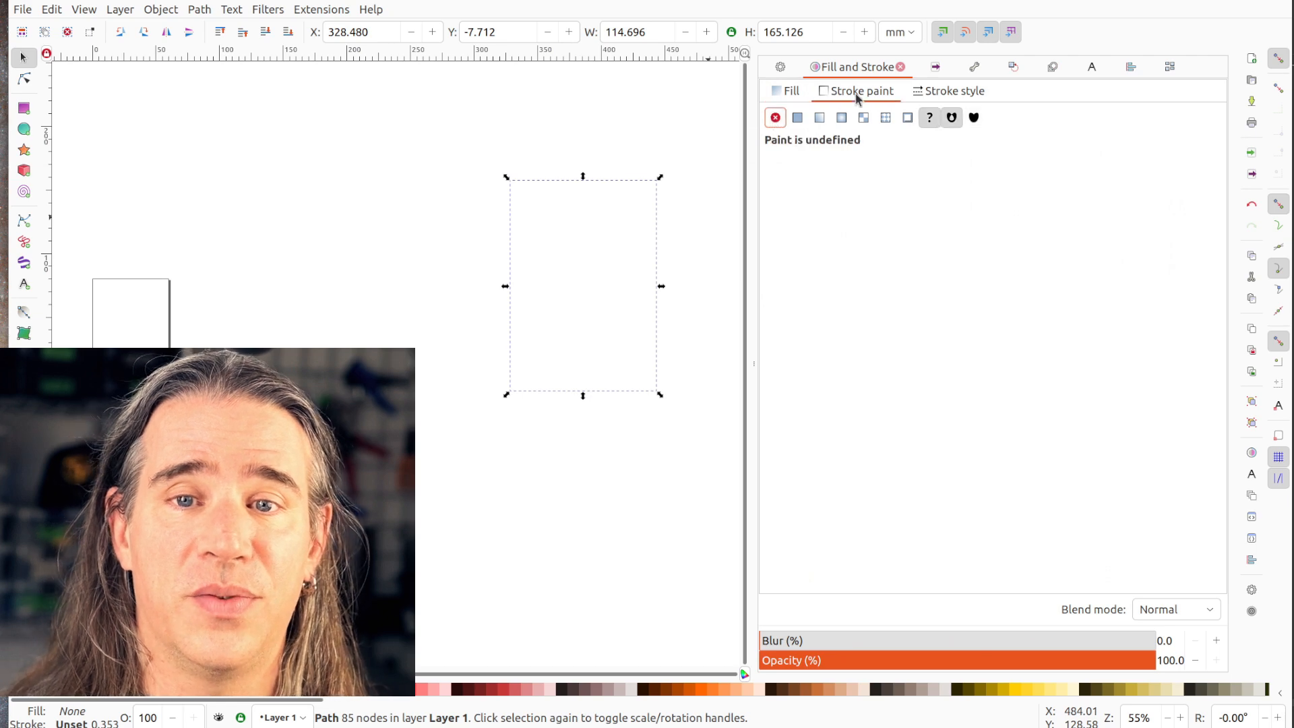
left_click(797, 119)
Set the silhouette outline's stroke width to 0.5 mm.
scroll(633, 254, "up", 2, "ctrl")
left_click(944, 94)
triple_click(839, 118)
type("5")
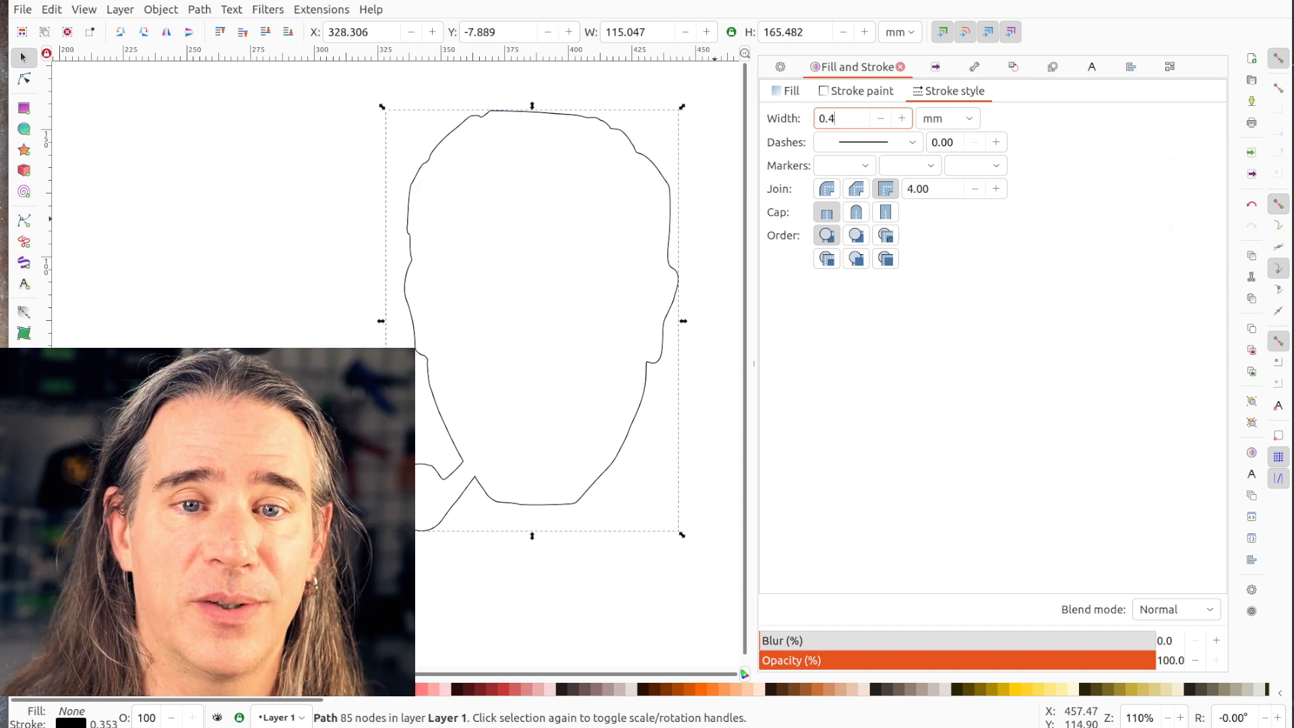
key("BackSpace")
type("5")
key("Tab")
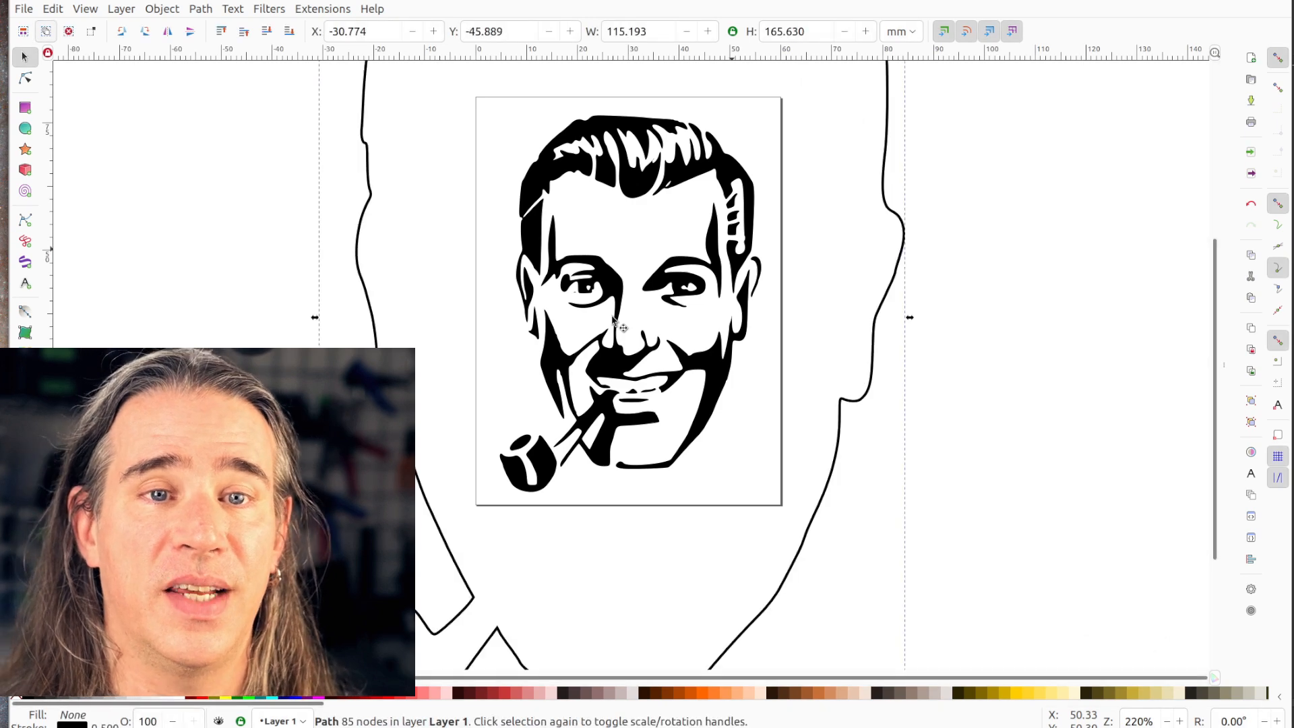
Scale the silhouette outline proportionally down to about 55.5 × 79.8 mm and position it over the portrait on the page.
scroll(617, 323, "down", 2, "ctrl")
left_click_drag(762, 101, 591, 319, "ctrl")
left_click_drag(570, 465, 694, 411)
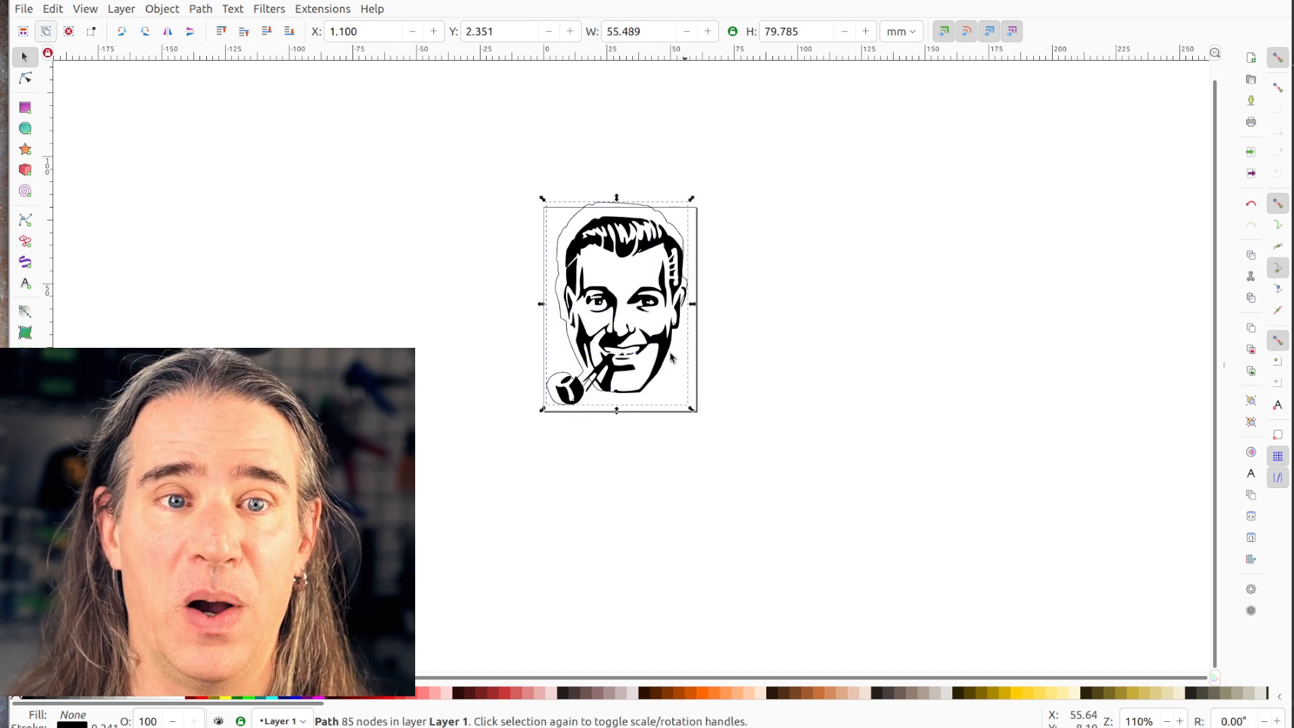
Move the portrait aside, resize the silhouette outline to fit the page, and place the portrait back inside the outline.
left_click_drag(642, 293, 820, 284)
left_click(558, 242)
left_click(559, 244)
left_click_drag(543, 198, 556, 207, "ctrl")
left_click_drag(571, 243, 558, 232)
left_click_drag(678, 401, 701, 421, "ctrl")
left_click(790, 339)
left_click_drag(791, 339, 617, 326)
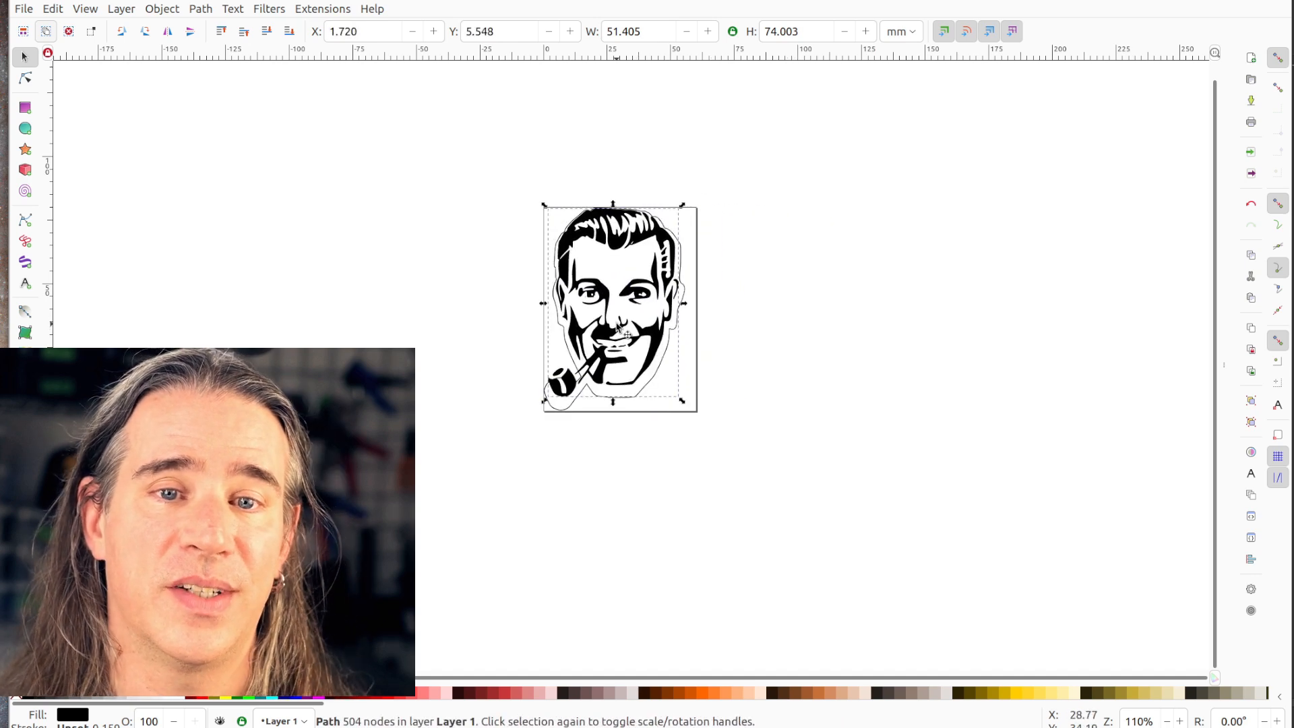
Nudge the portrait down inside the silhouette outline.
key("Down")
key("Down")
key("Down")
key("Down")
key("Down")
Scale the silhouette outline proportionally to about 52.4 × 75.4 mm and nudge it up and sideways to surround the portrait evenly.
scroll(616, 271, "up", 2, "ctrl")
left_click(716, 186)
left_click_drag(758, 140, 744, 161, "ctrl")
key("Up")
key("Up")
key("Up")
key("Up")
key("Right")
key("Right")
Give the silhouette outline an orange stroke (ff6100ff) with a width of 0.5 mm.
key("ctrl+shift+d")
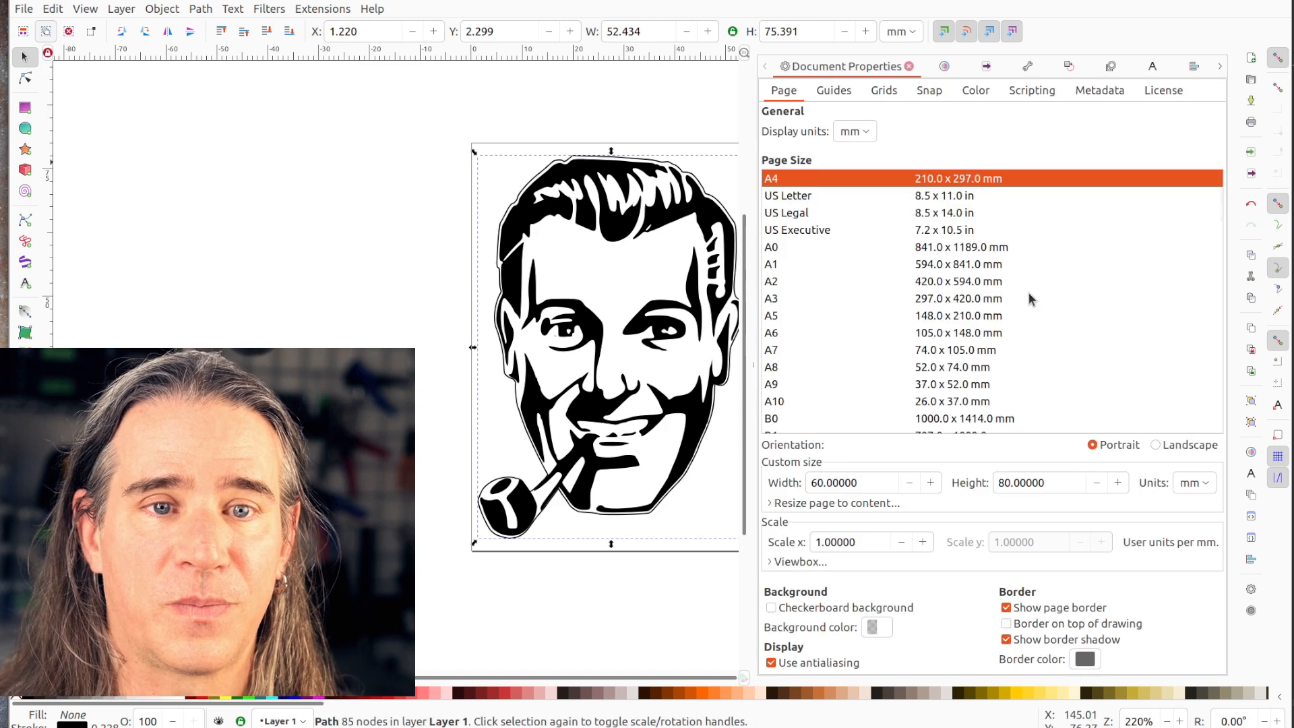
left_click(945, 67)
left_click_drag(892, 191, 1137, 182)
mouse_move(869, 214)
left_mouse_down()
mouse_move(1089, 203)
mouse_move(984, 206)
left_mouse_up()
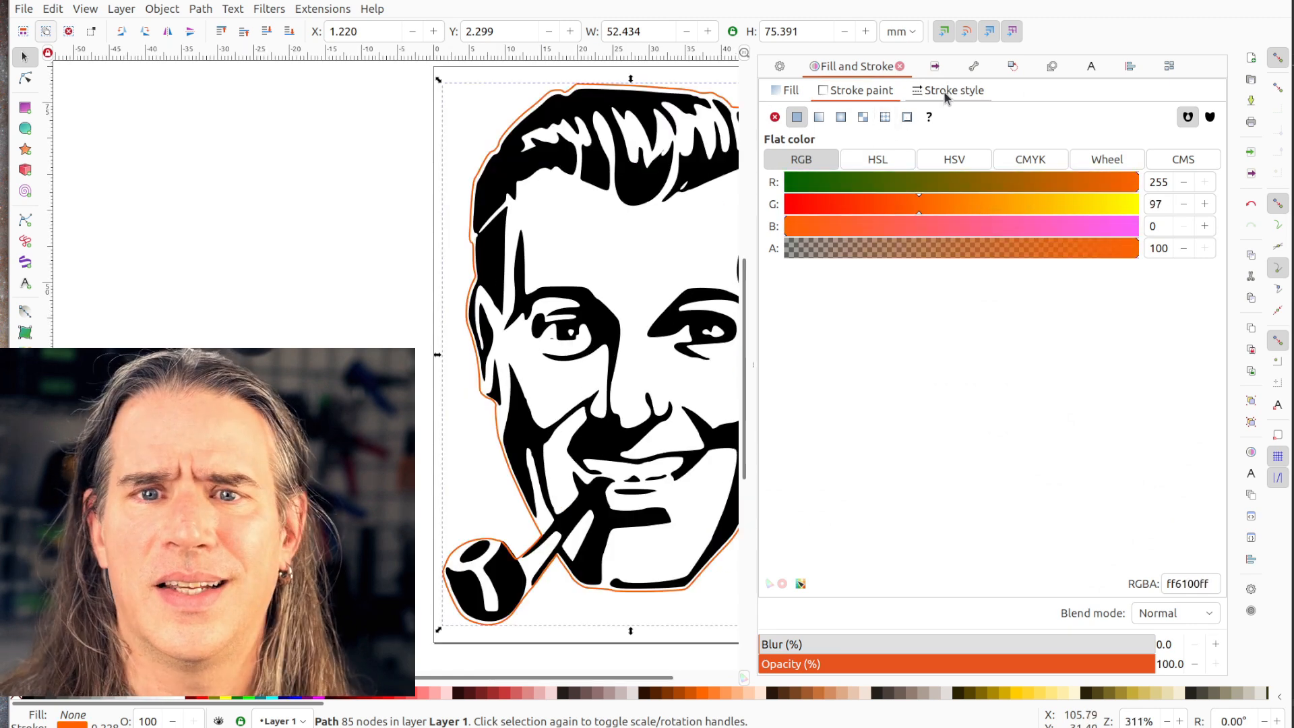
left_click(946, 98)
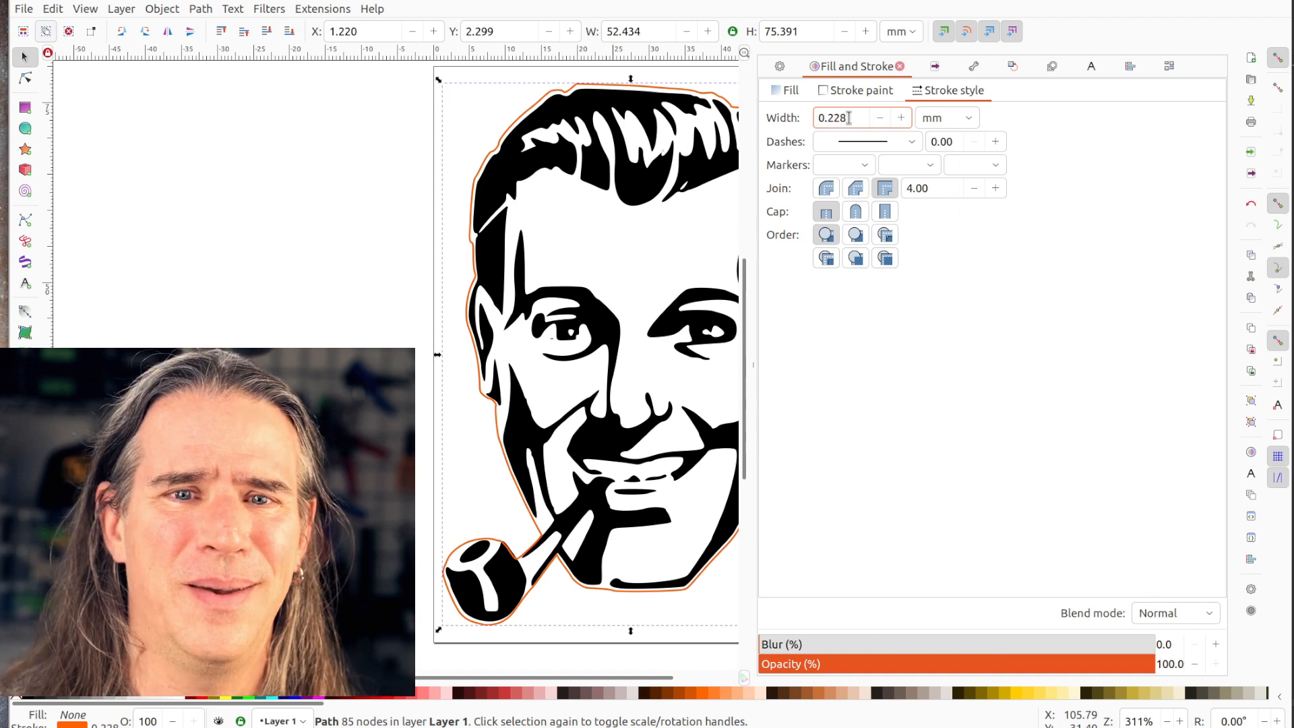
key("Tab")
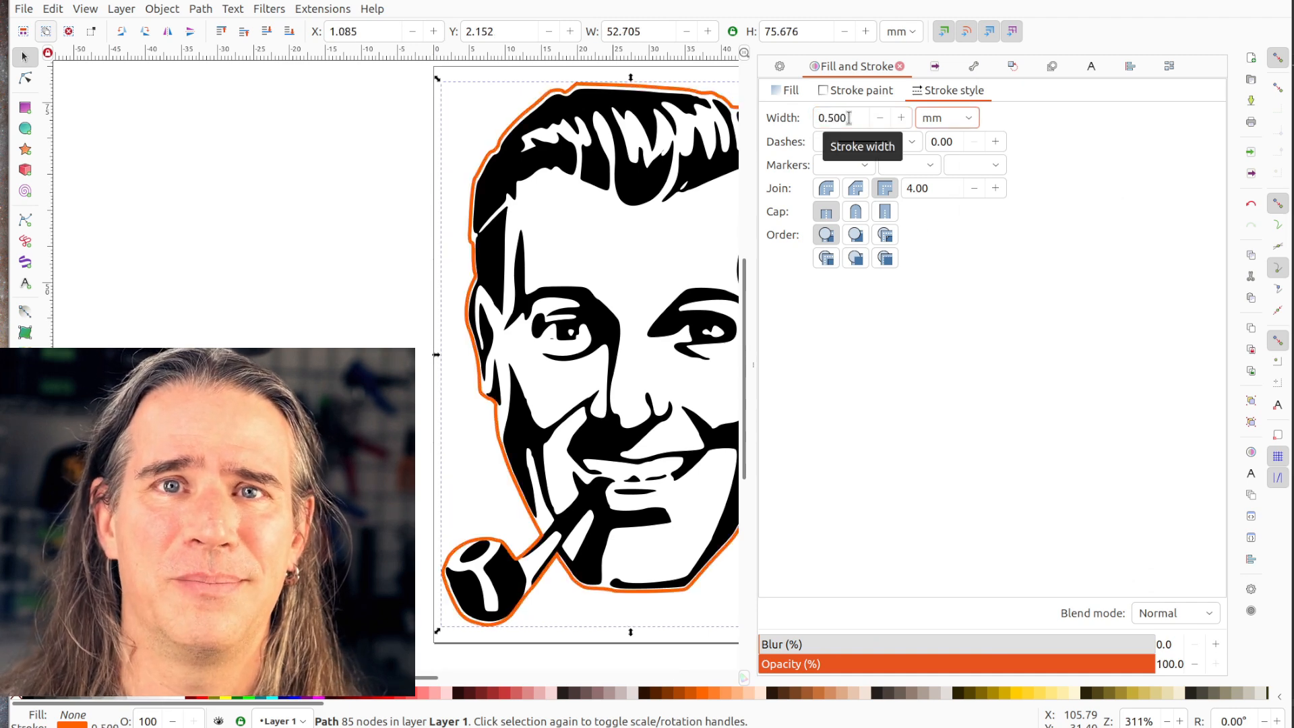
Collapse the docked dialogs to free the canvas, and scale the artwork up proportionally from its upper-right corner.
left_click_drag(754, 367, 950, 418)
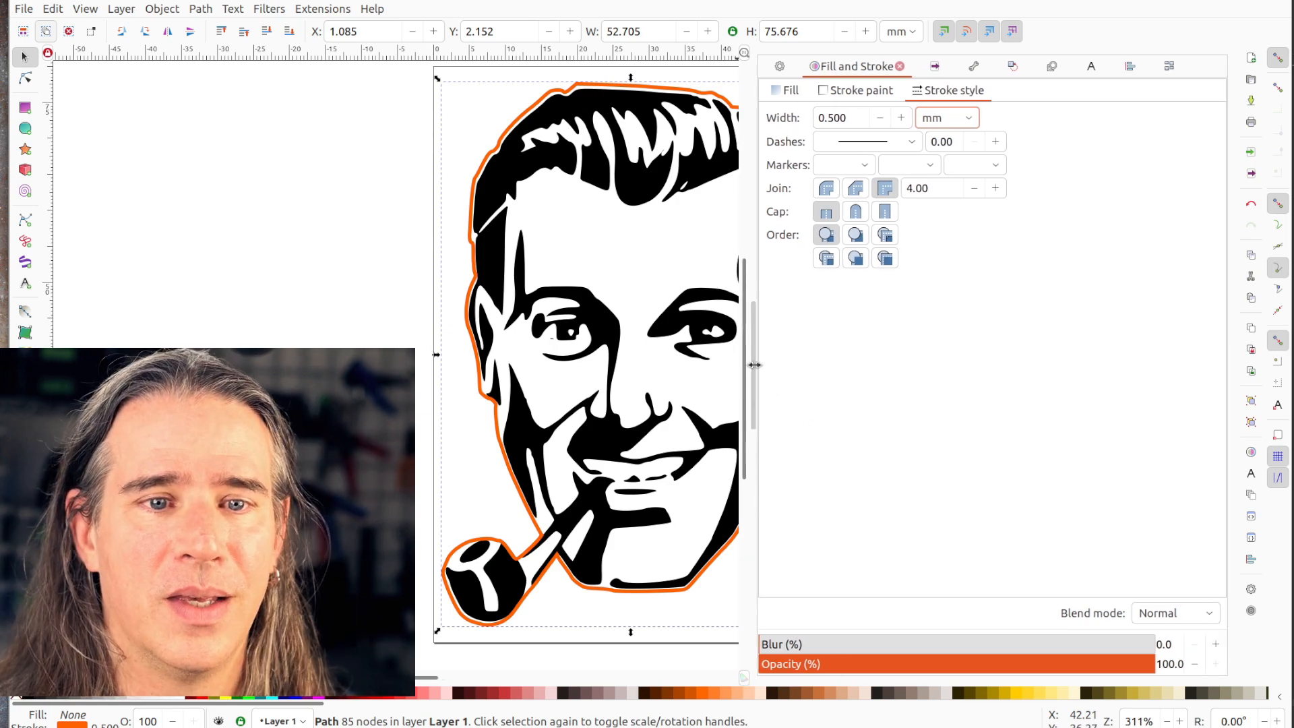
left_click_drag(754, 365, 1206, 364)
left_click(768, 173)
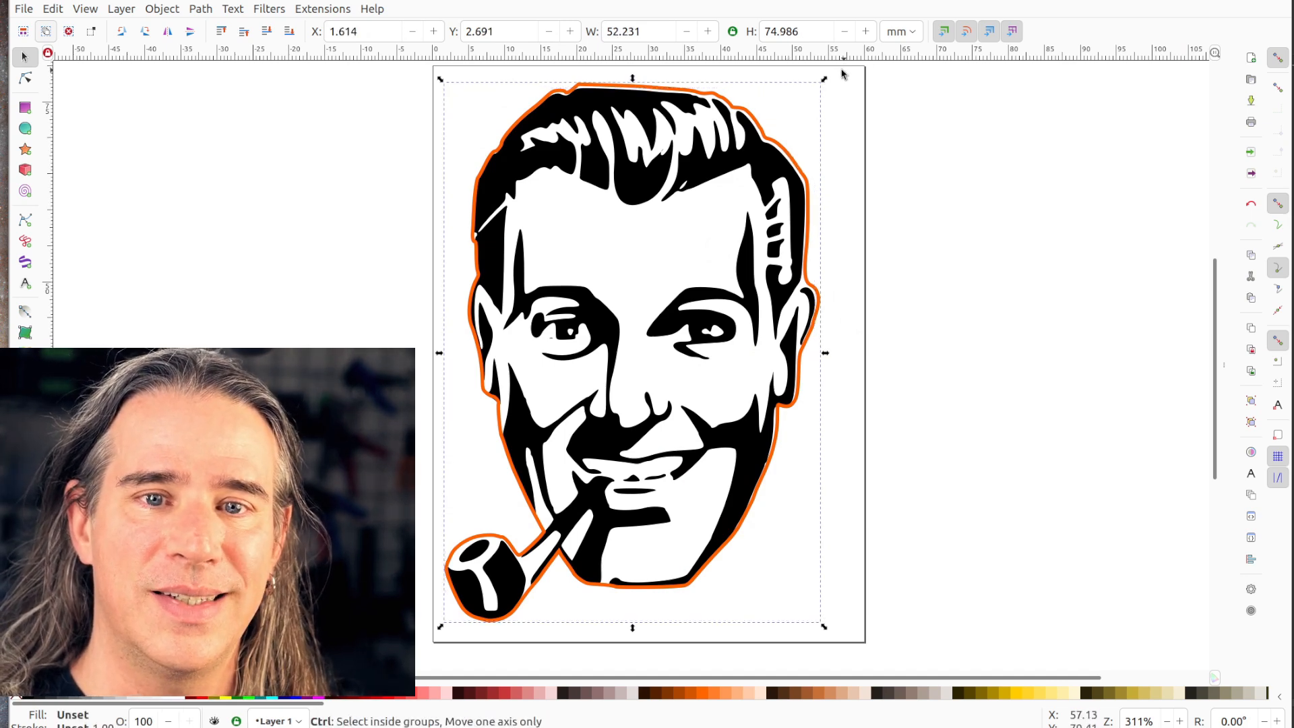
left_click_drag(823, 80, 907, 58)
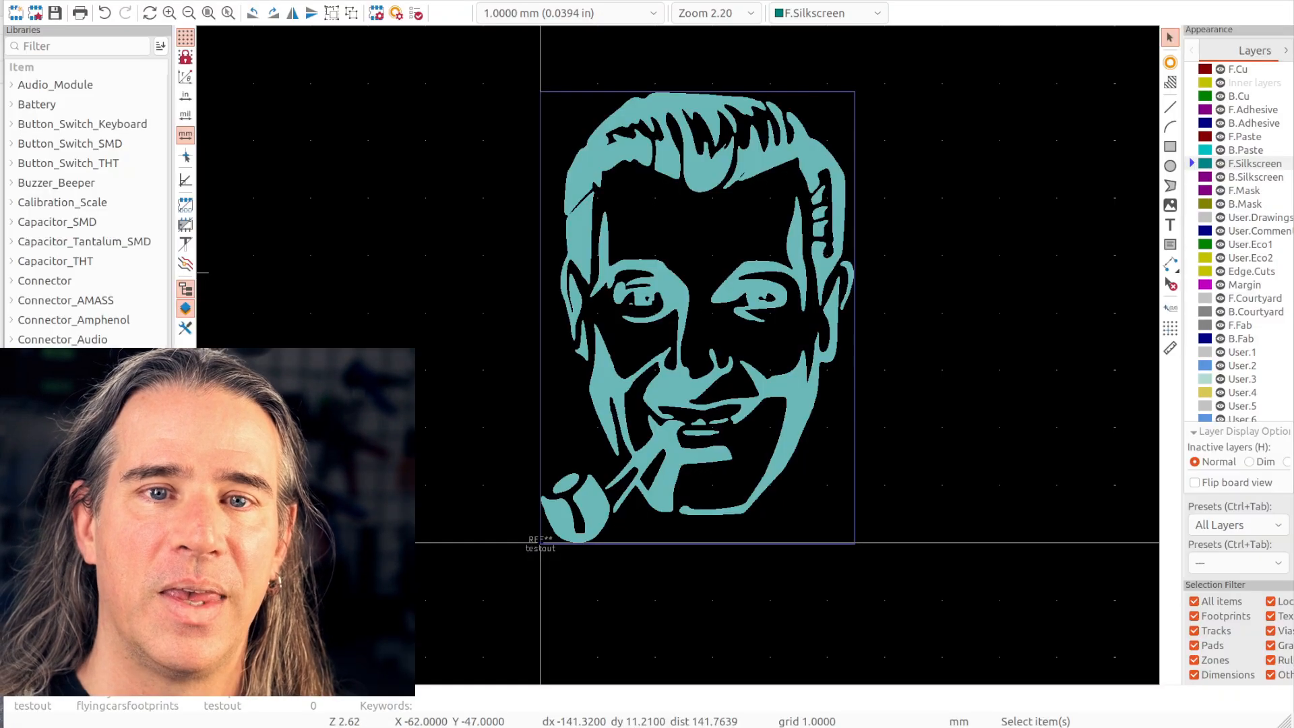
In KiCad's footprint editor, import bobbyyyoutline.svg at scale 1 onto the Edge.Cuts layer and place it around the silkscreen face.
left_click(12, 1)
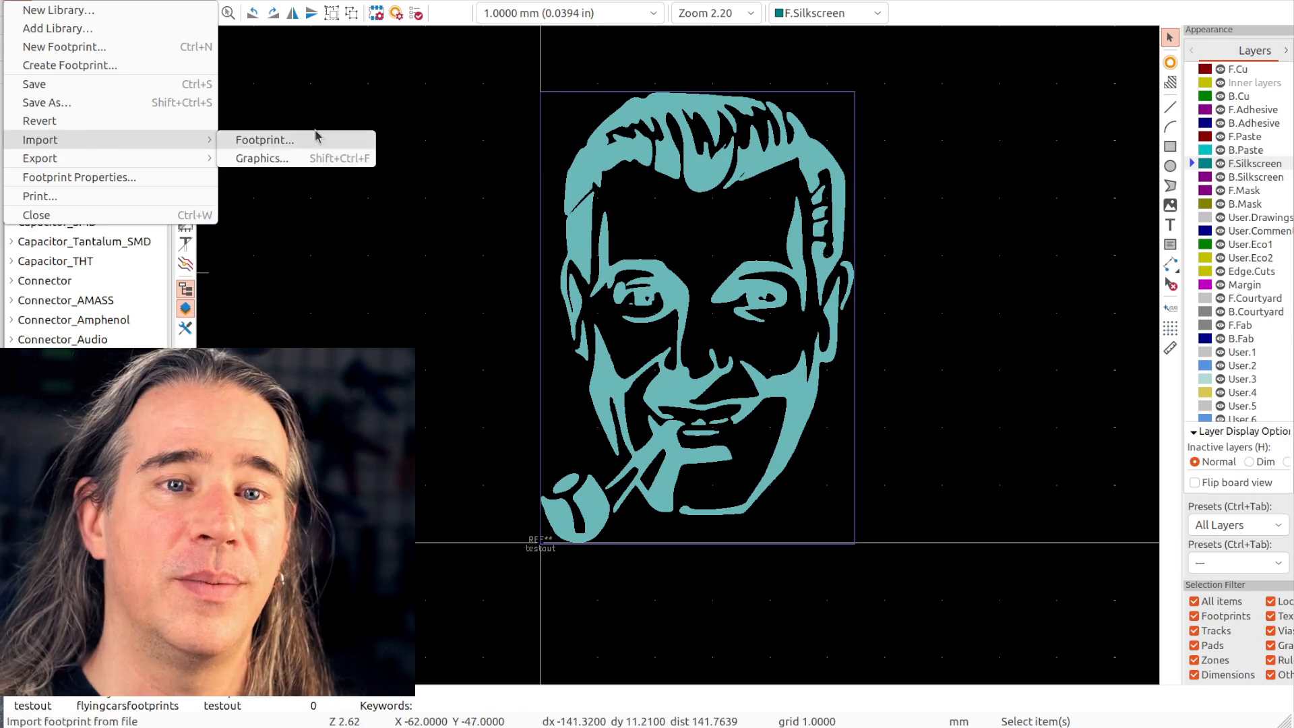
left_click(330, 157)
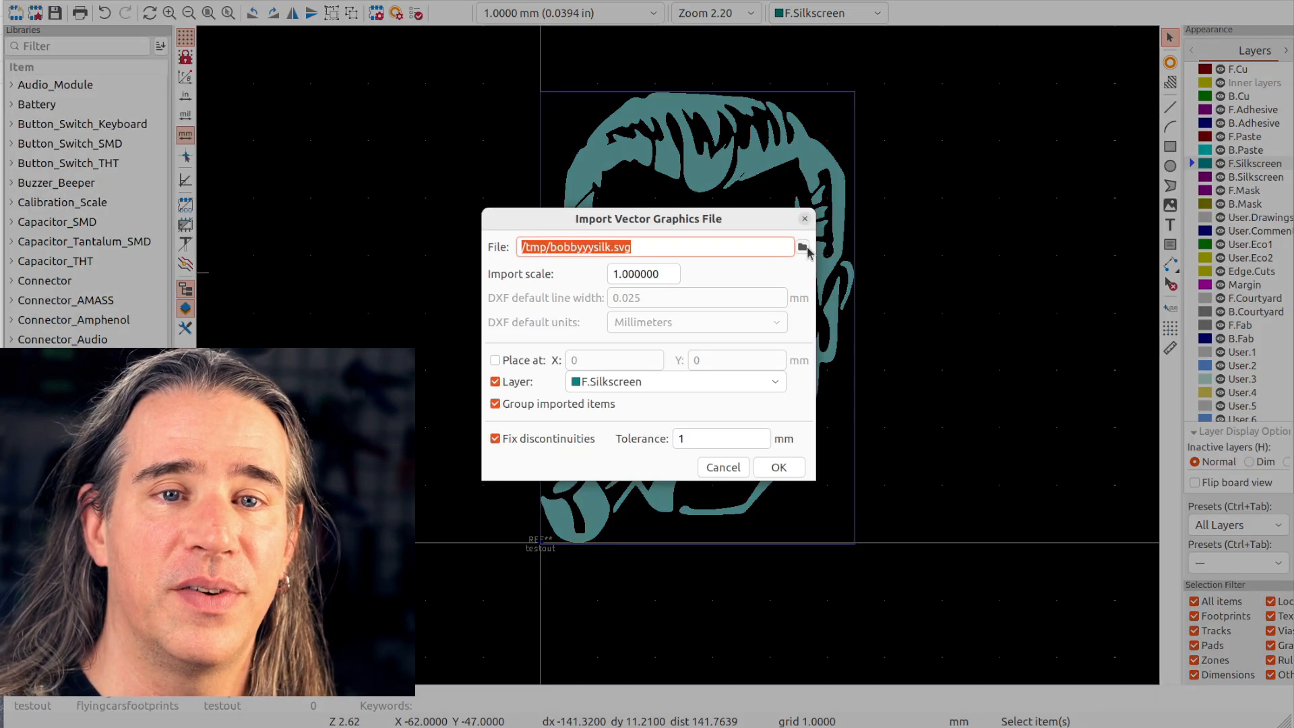
left_click(653, 382)
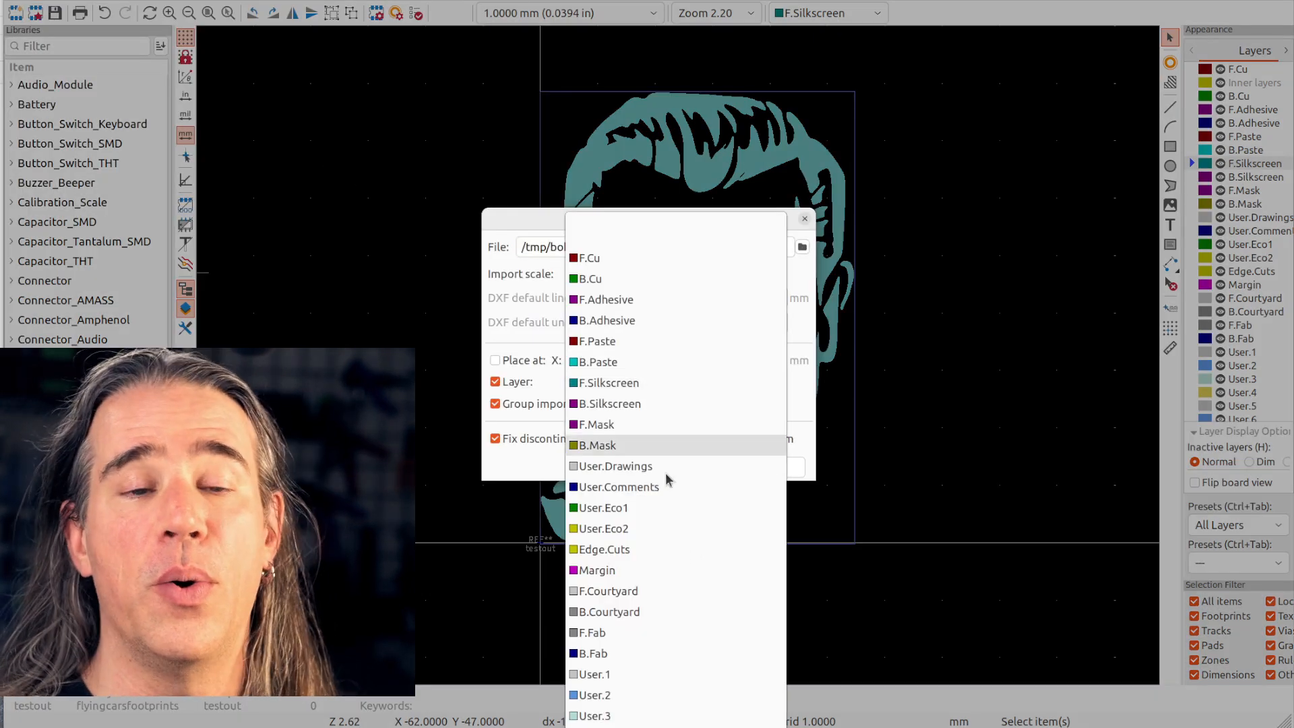
left_click(666, 555)
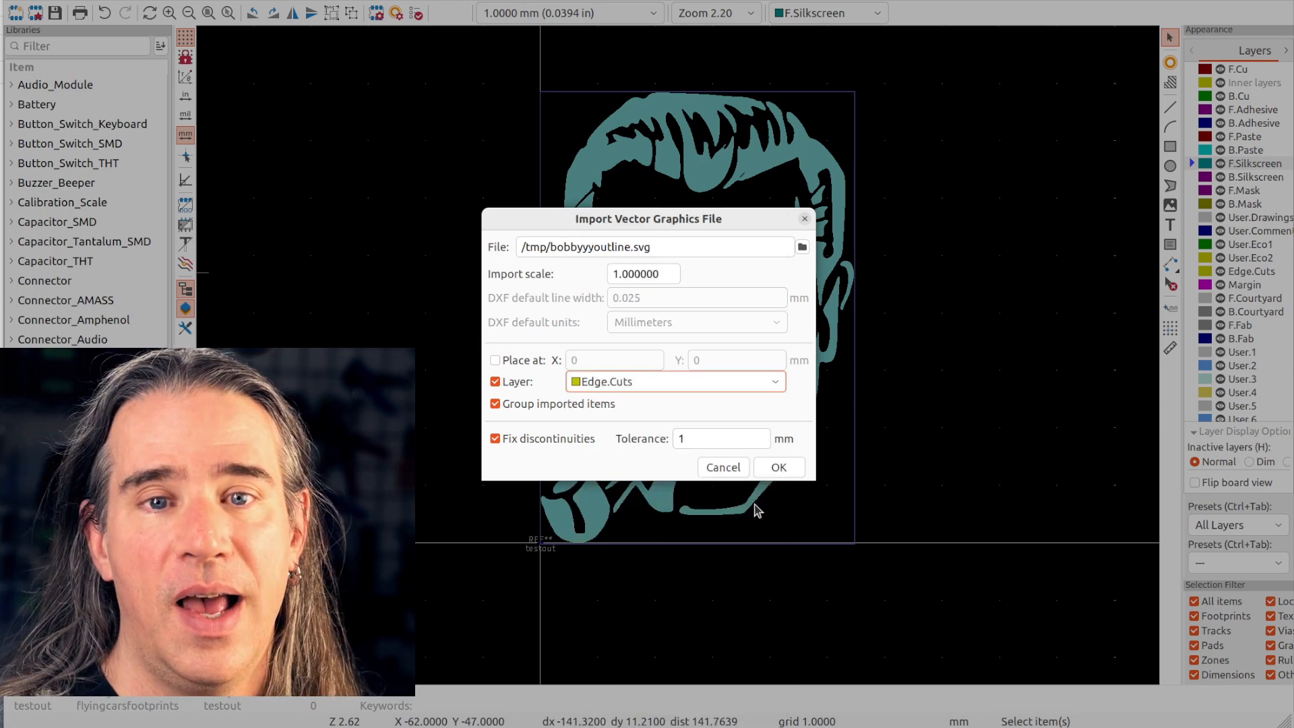
left_click(778, 467)
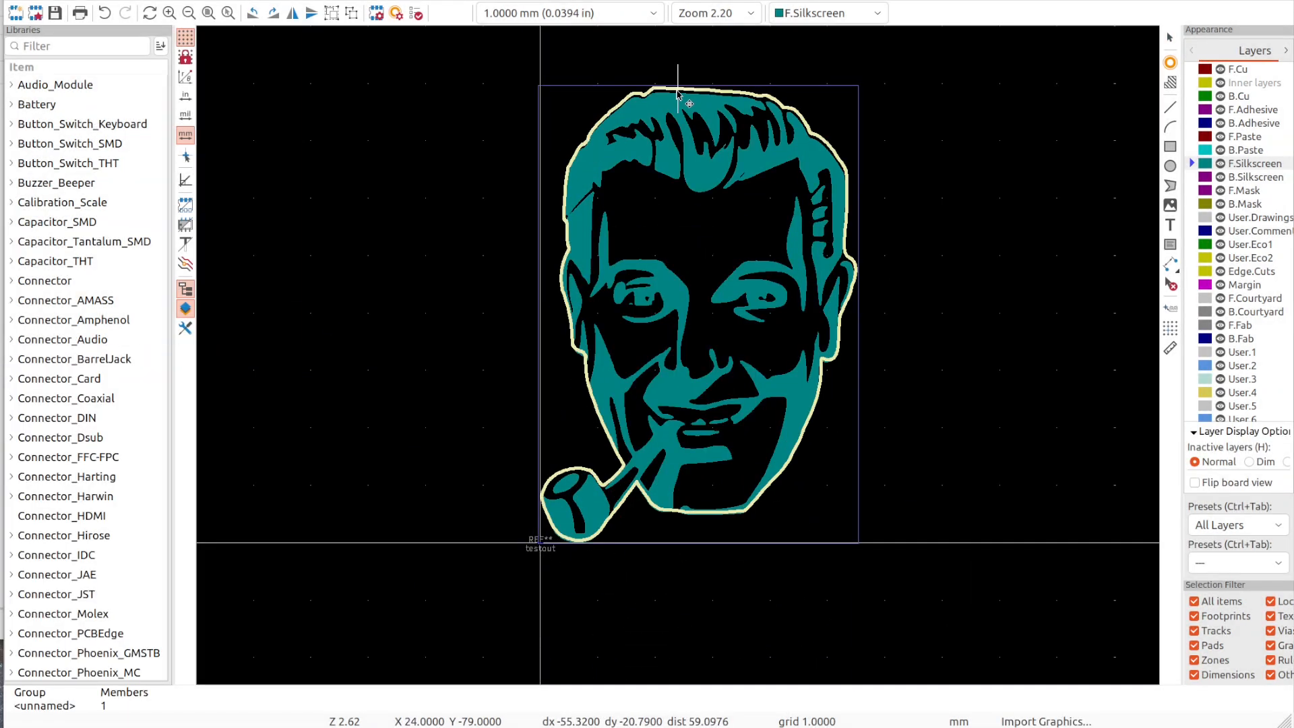
left_click(677, 94)
Show the finished face footprint in the 3D viewer and inspect it from another angle.
key("alt+3")
left_click_drag(545, 477, 572, 282)
scroll(473, 347, "up", 3)
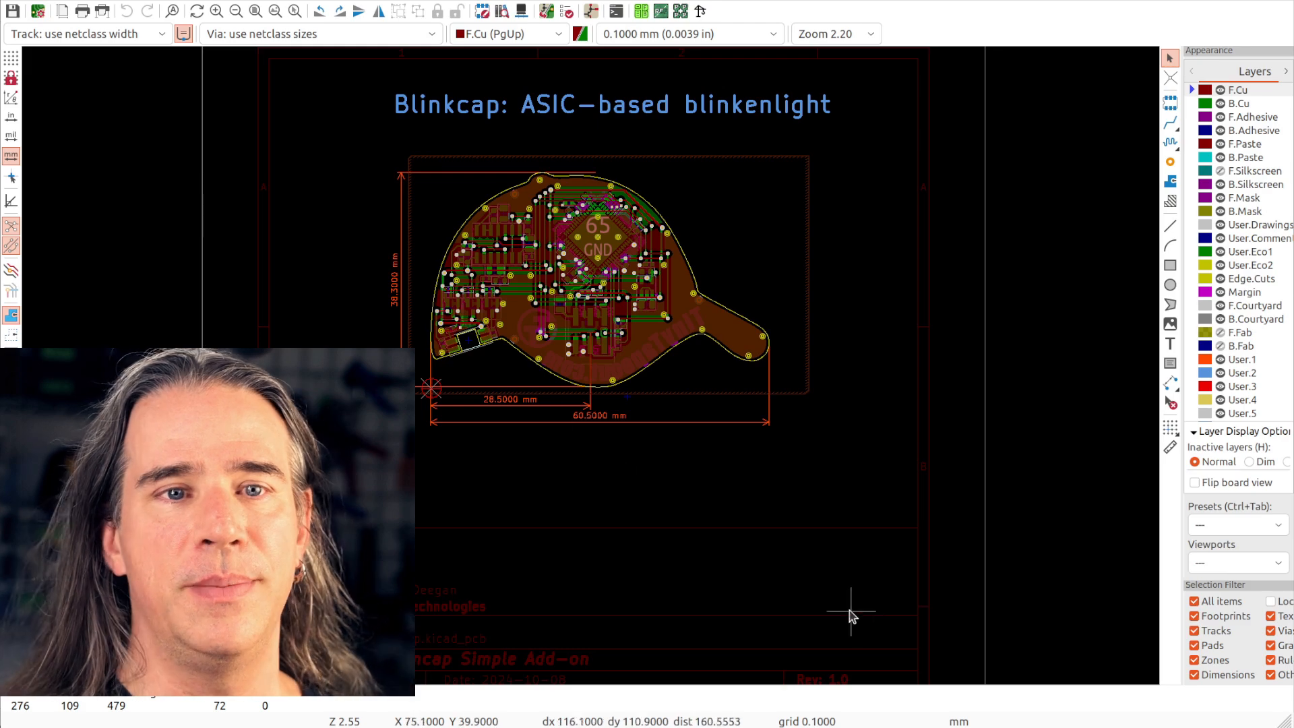
Examine the Blinkcap board's back copper with other layers dimmed, and inspect the front and back of its 3D model.
key("ctrl+h")
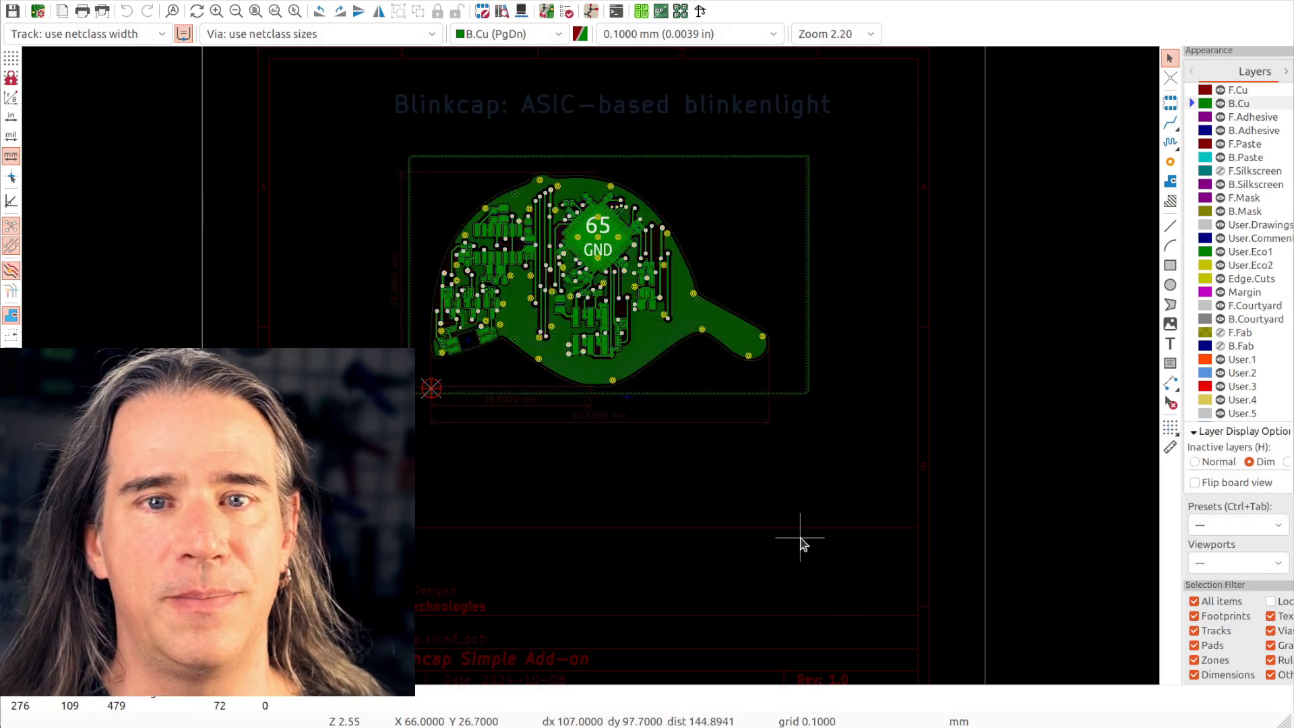
key("alt+3")
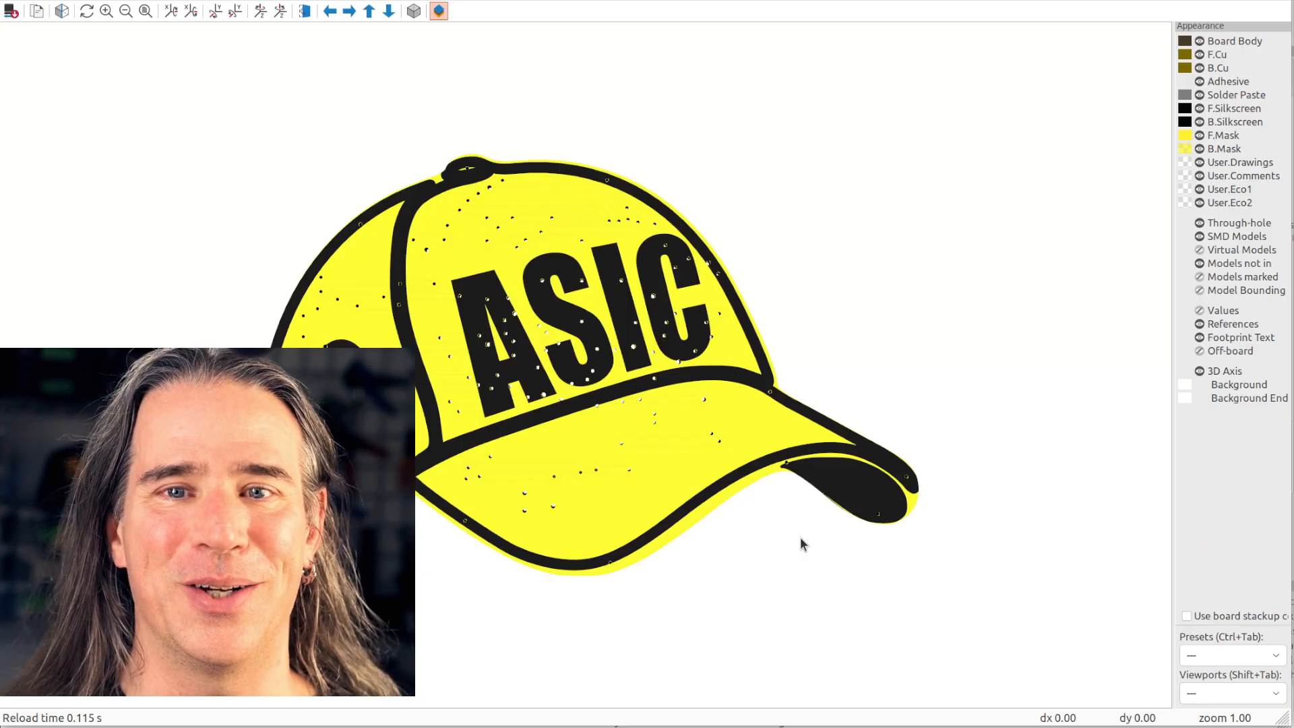
left_click_drag(573, 336, 610, 370)
left_click_drag(771, 362, 663, 99)
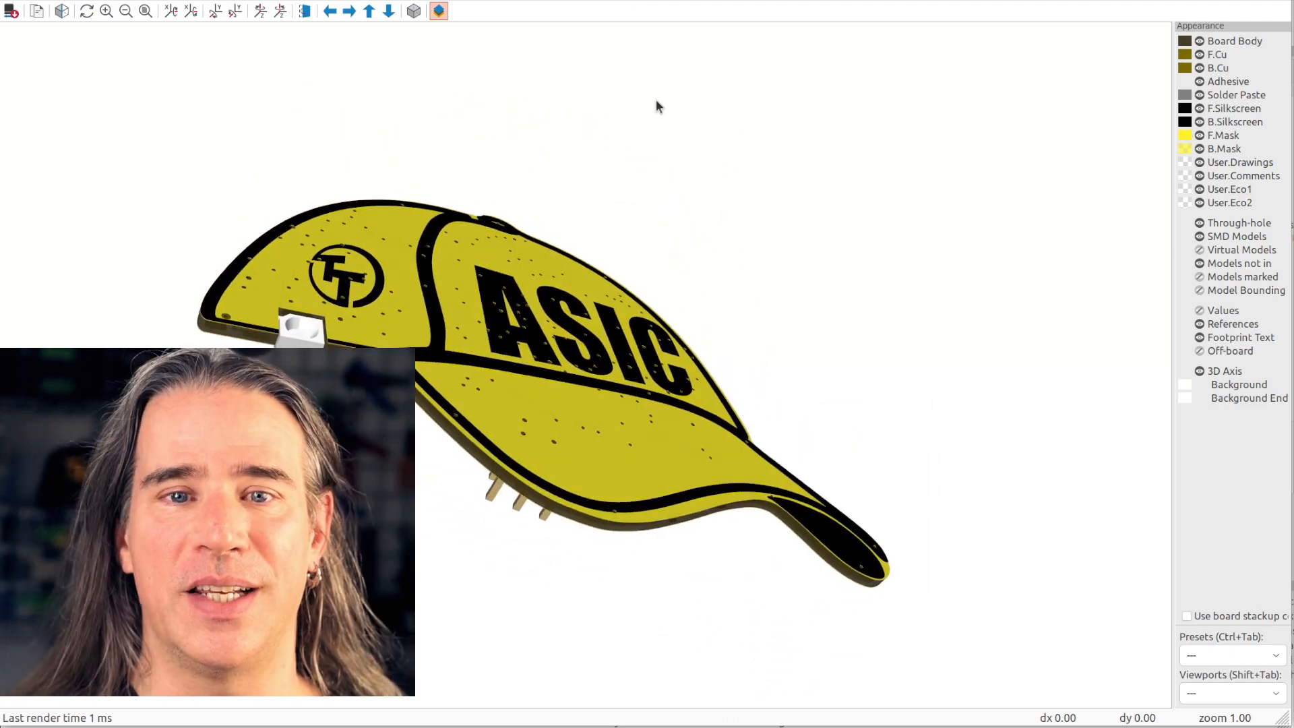
left_click(305, 12)
left_click_drag(582, 277, 495, 435)
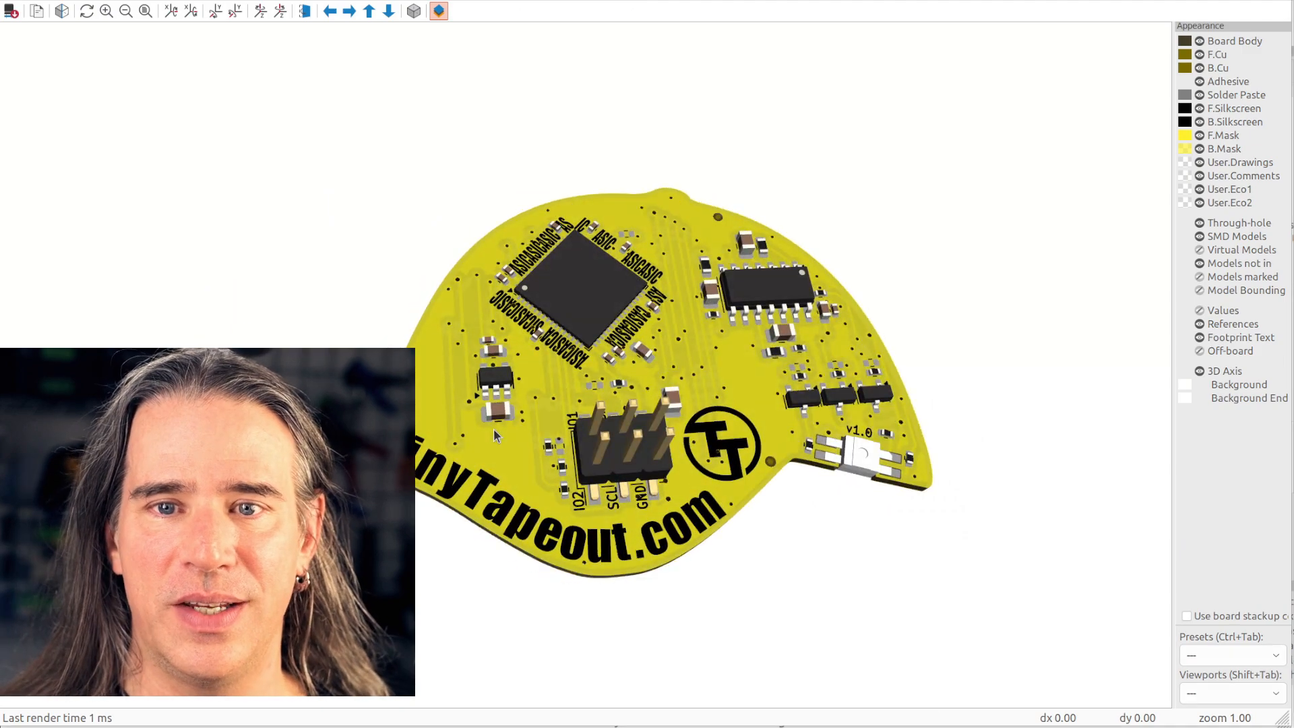
Find the asic_capoutline footprint in the psychogenic library and choose it for placement on the Blinkcap board.
key("alt+Tab")
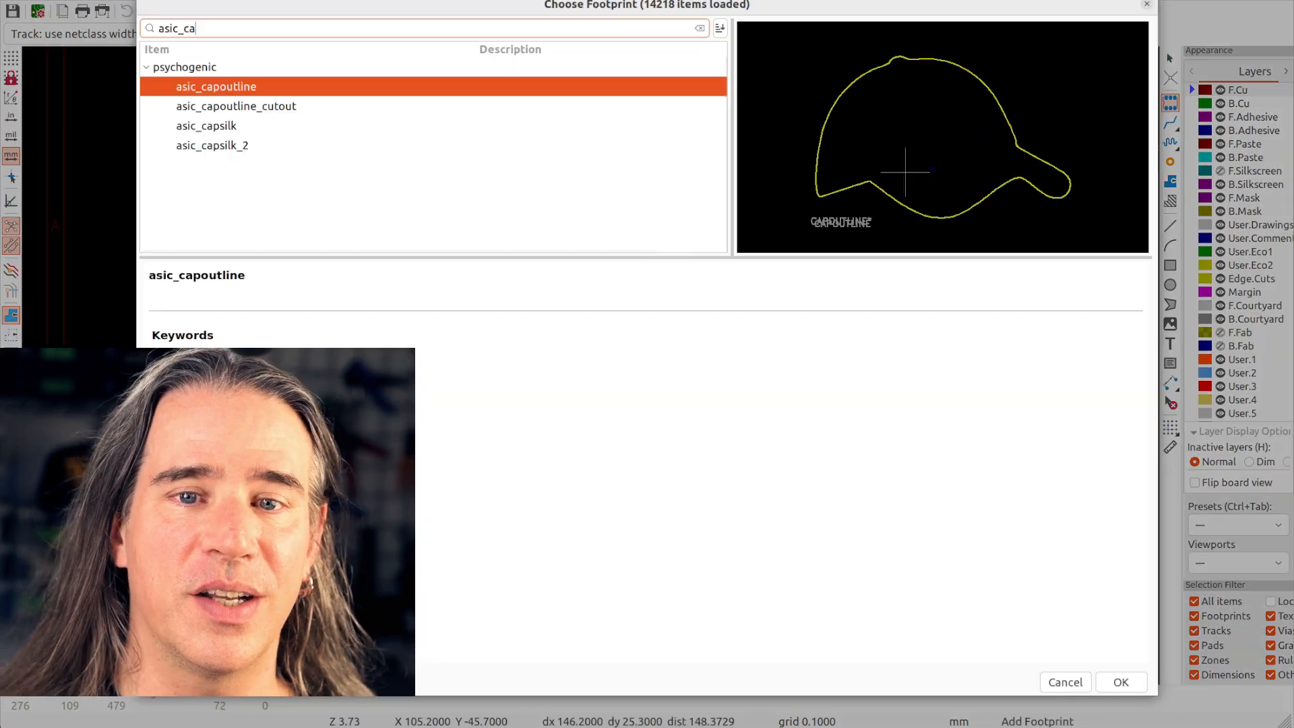
key("Down")
left_click(244, 88)
double_click(240, 87)
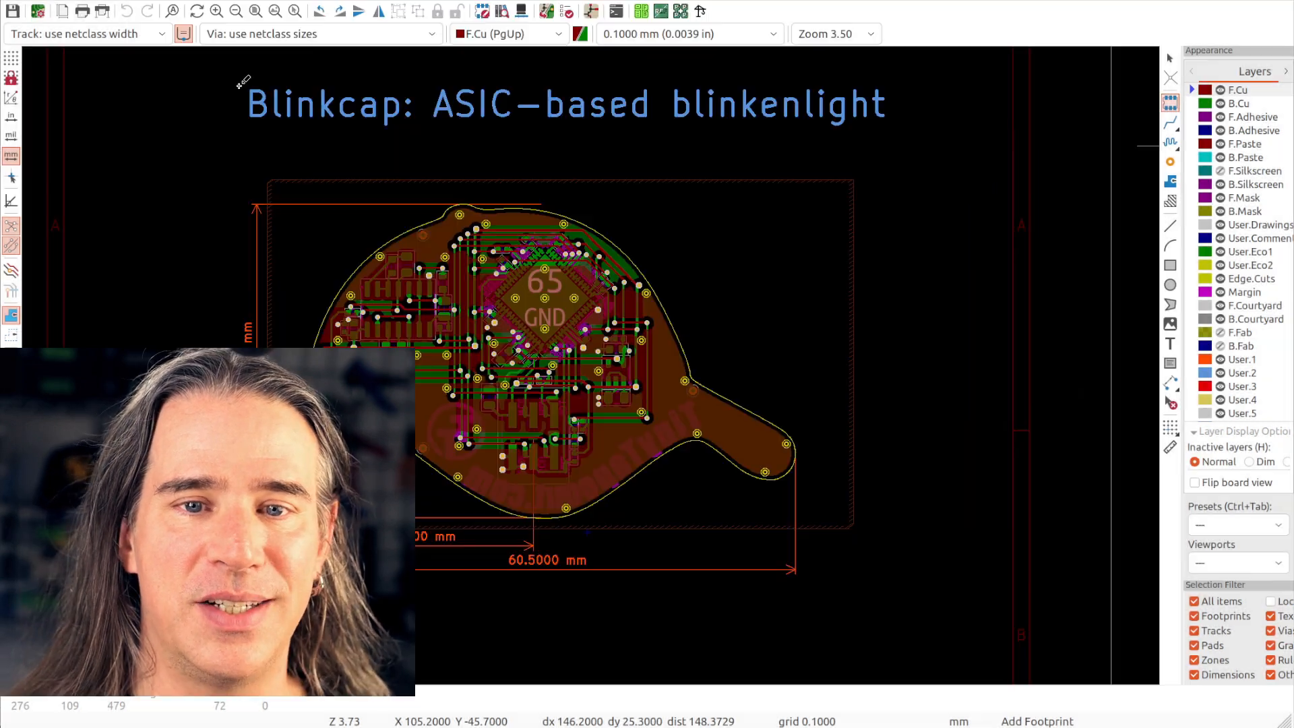
Reduce the Blinkcap board to only its cap outline and check the bare shape in 3D.
scroll(593, 377, "down", 3)
left_click_drag(387, 156, 797, 467)
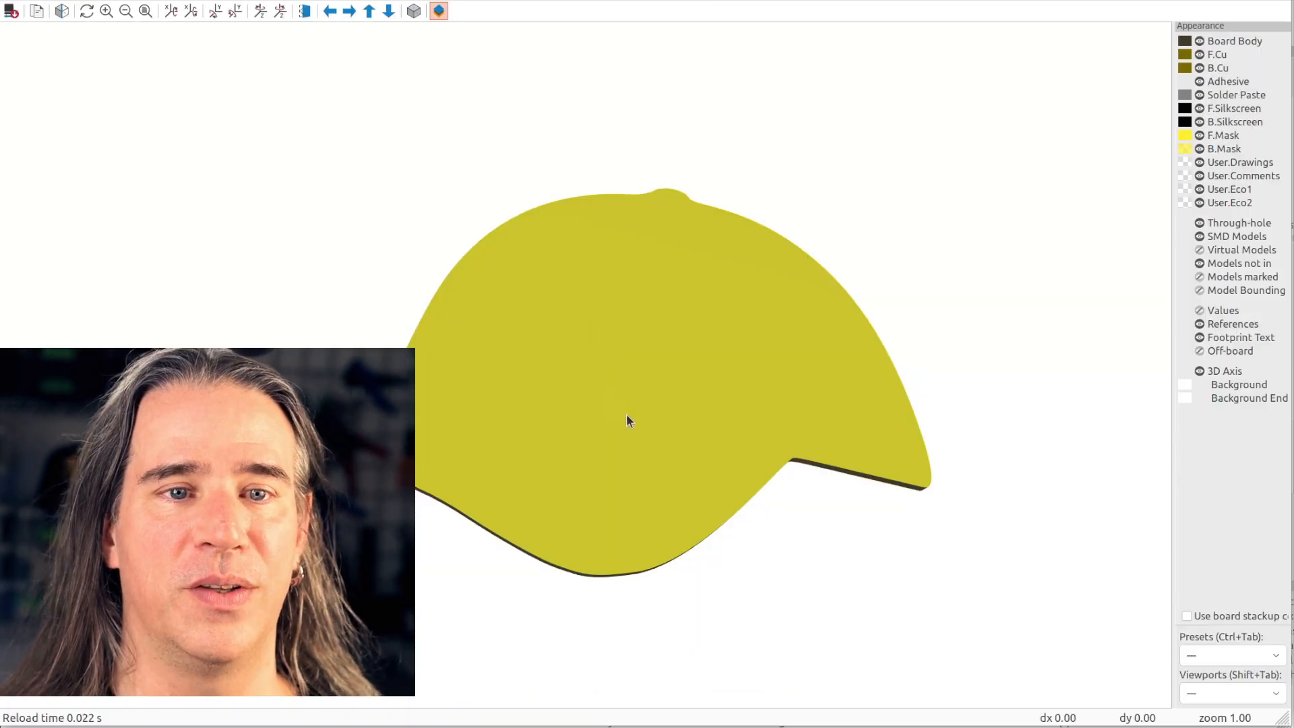
left_click_drag(626, 414, 1070, 27)
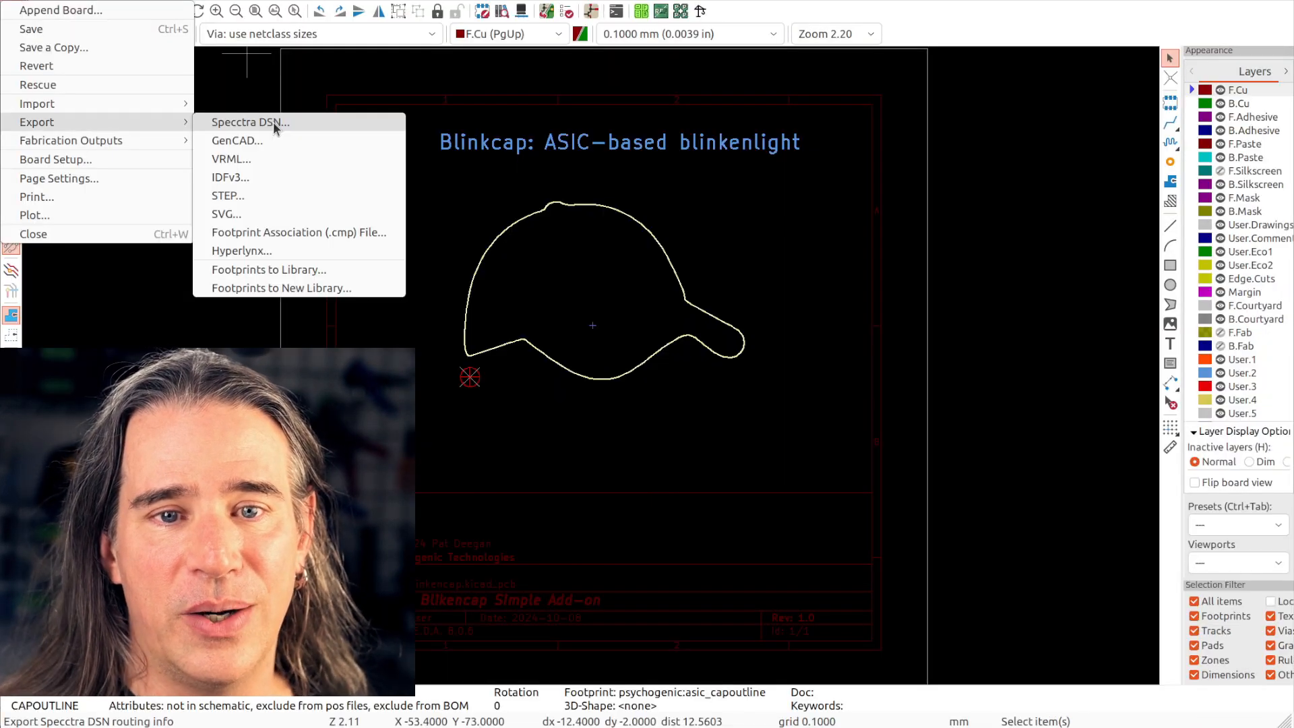
Export the bare cap board as a STEP model named blinkencapoutline, and close the board discarding its changes.
left_click(279, 194)
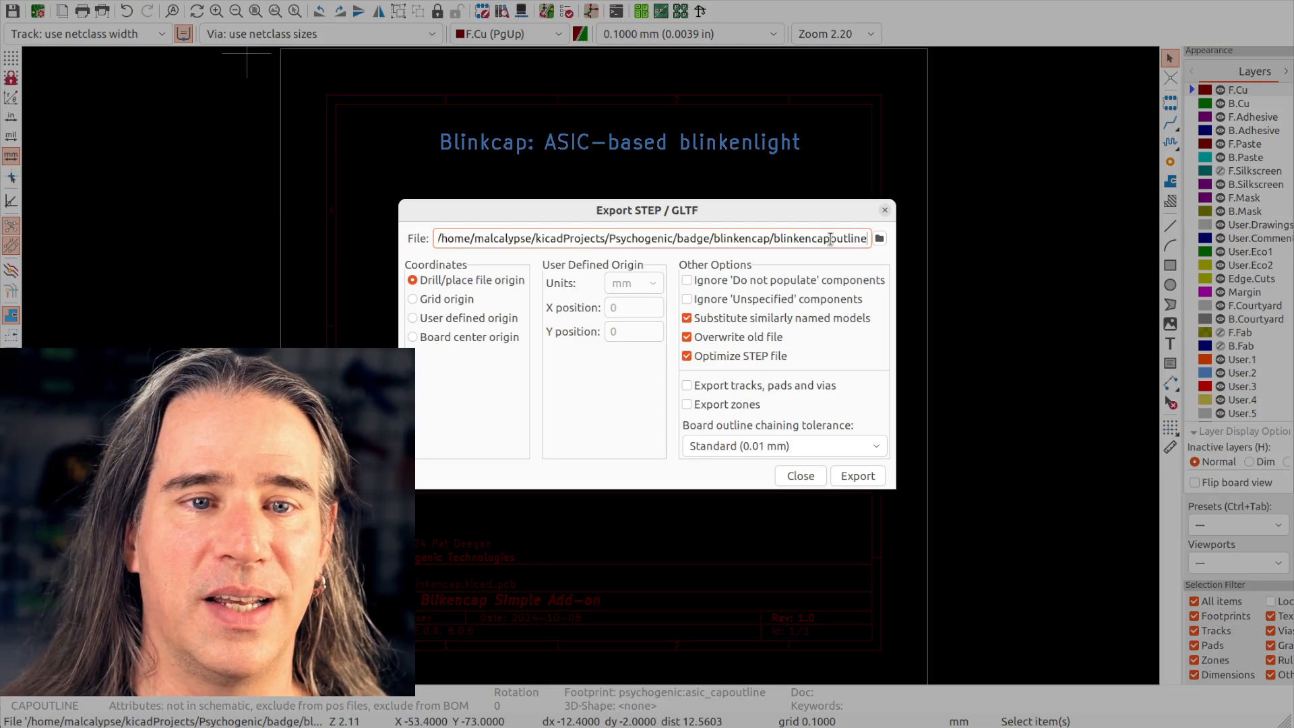
left_click(802, 475)
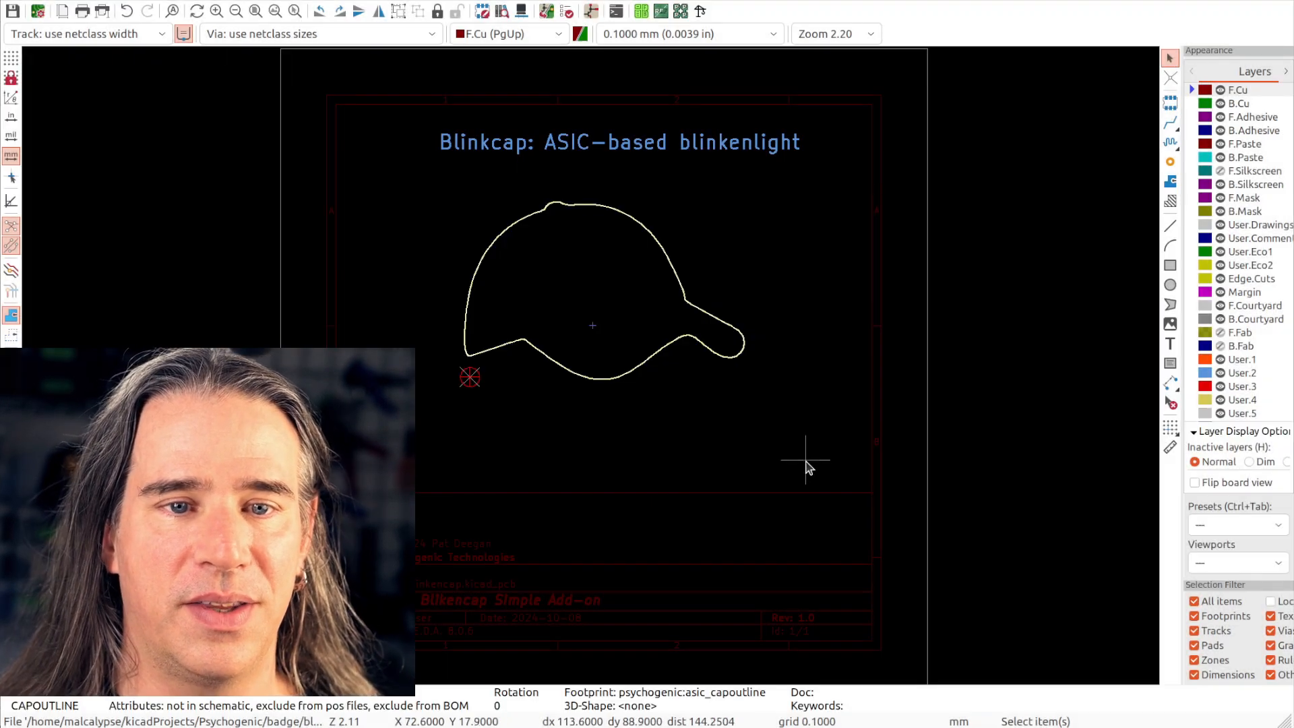
left_click(1286, 3)
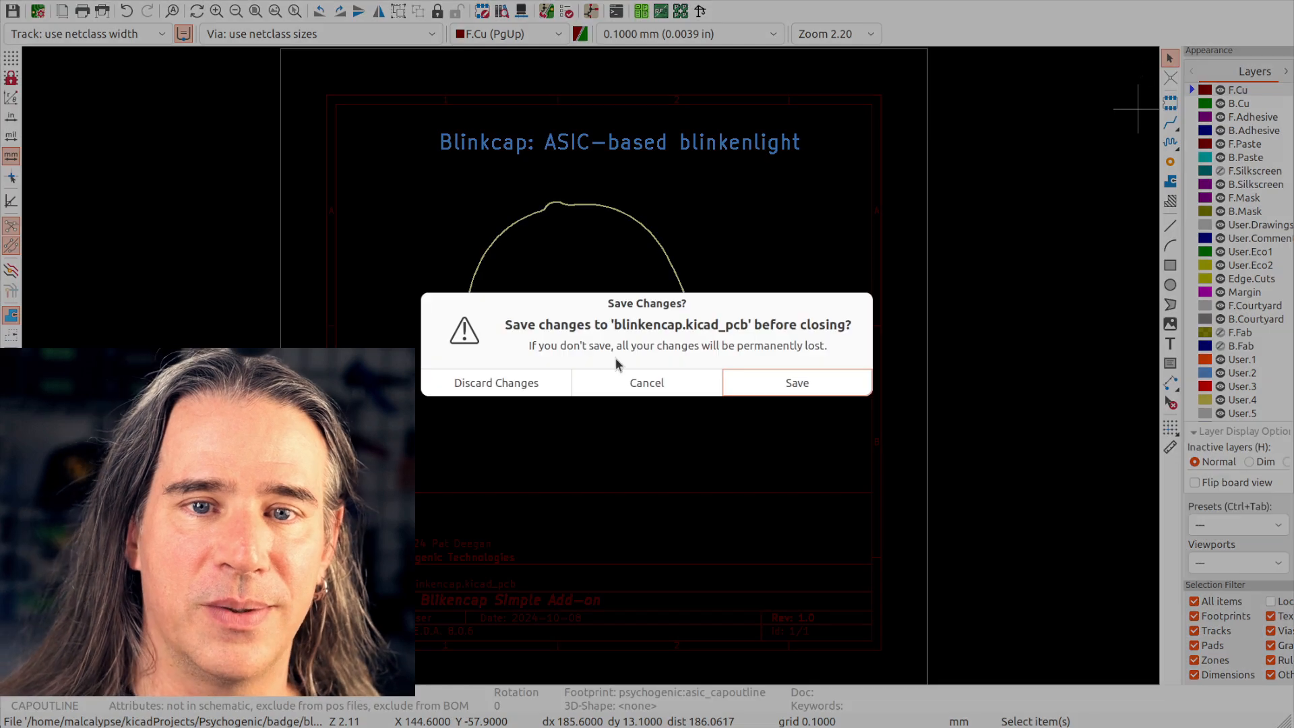
left_click(480, 384)
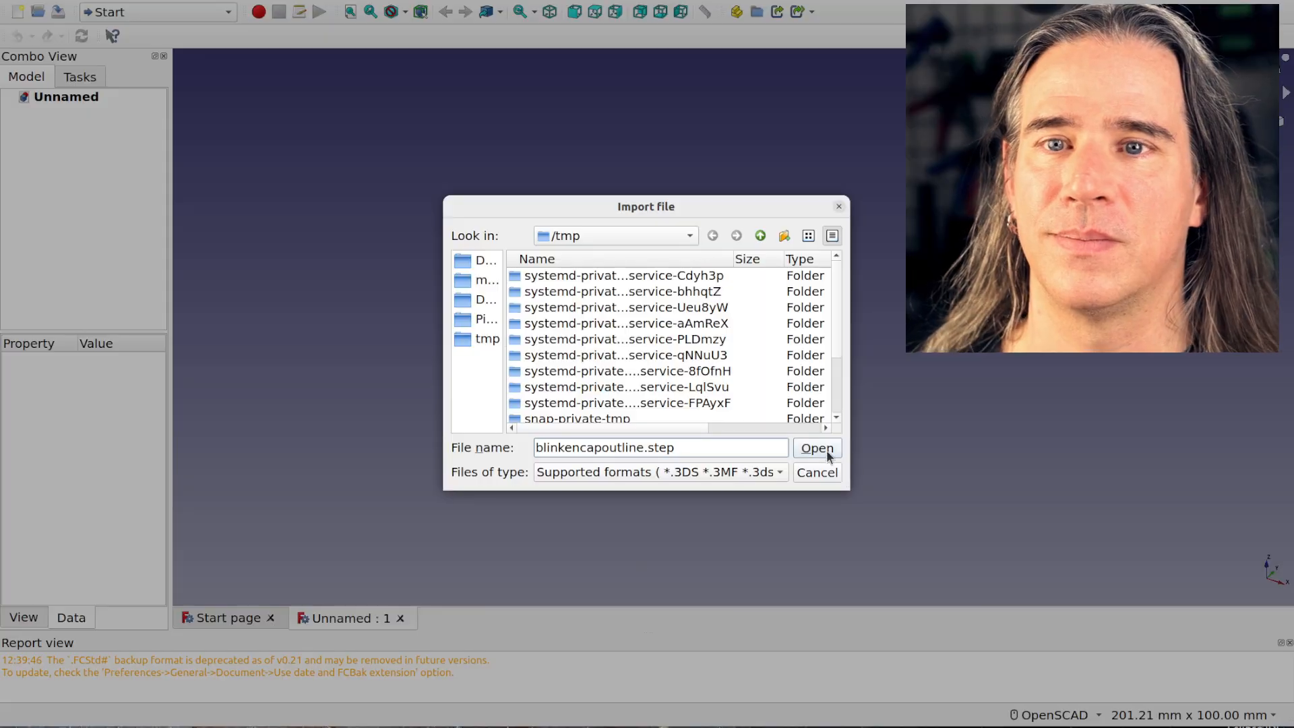
In FreeCAD, import blinkencapoutline.step and select the imported cap body.
left_click(817, 449)
left_click_drag(670, 346, 827, 382)
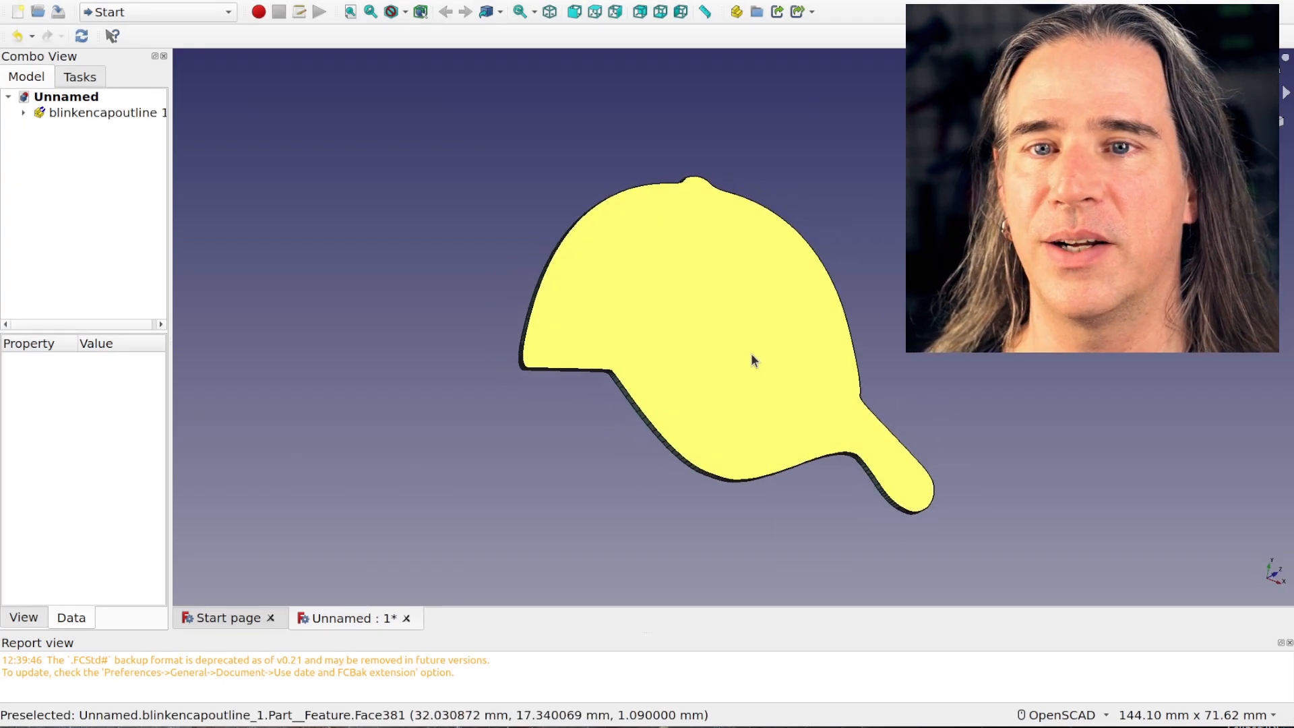
left_click(701, 352)
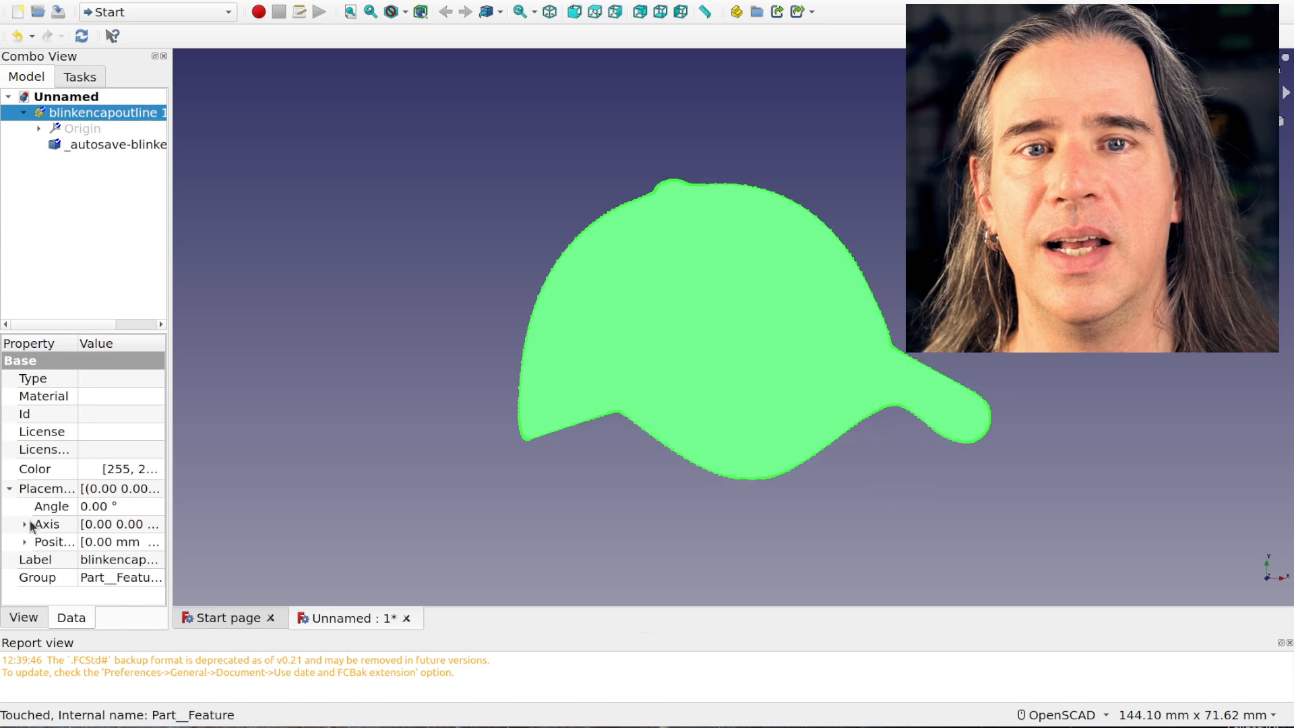
Try rotating the imported cap 90° about other axes, and set its placement to 180° about the y axis.
type("90")
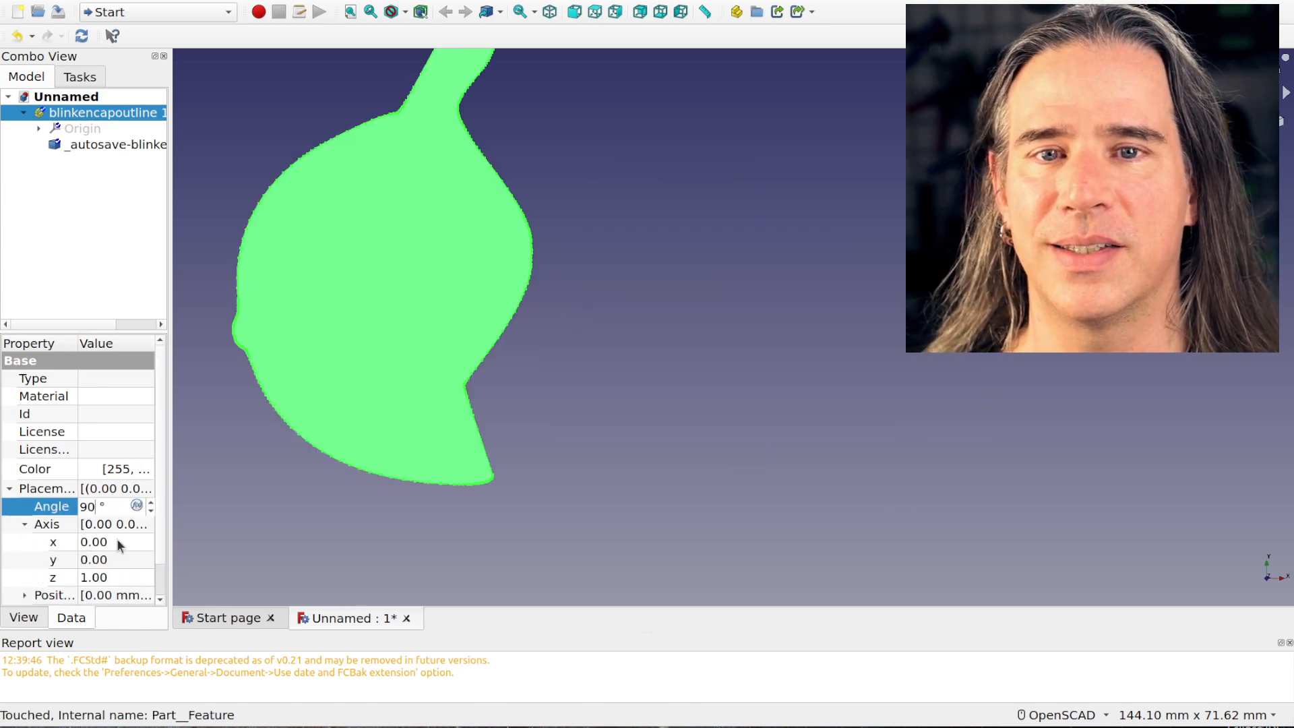
left_click(117, 540)
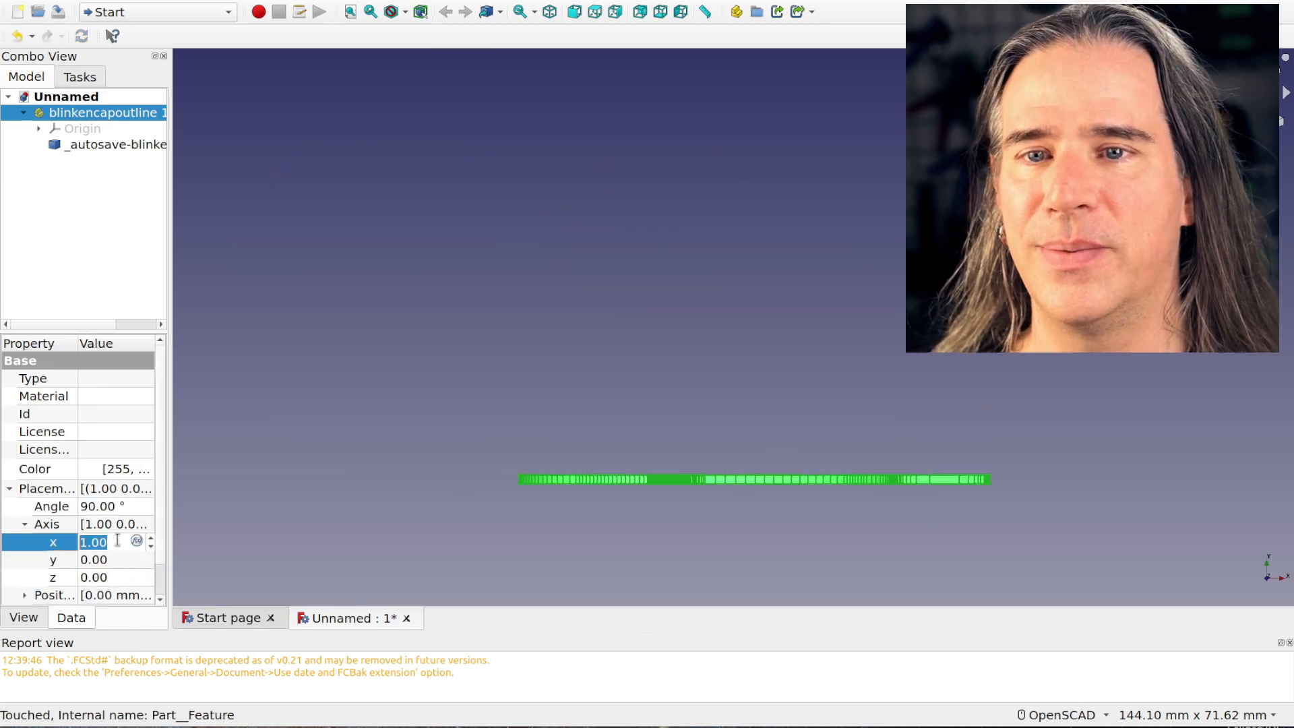
type("0")
key("Tab")
type("1")
key("Tab")
left_click(113, 505)
type("180")
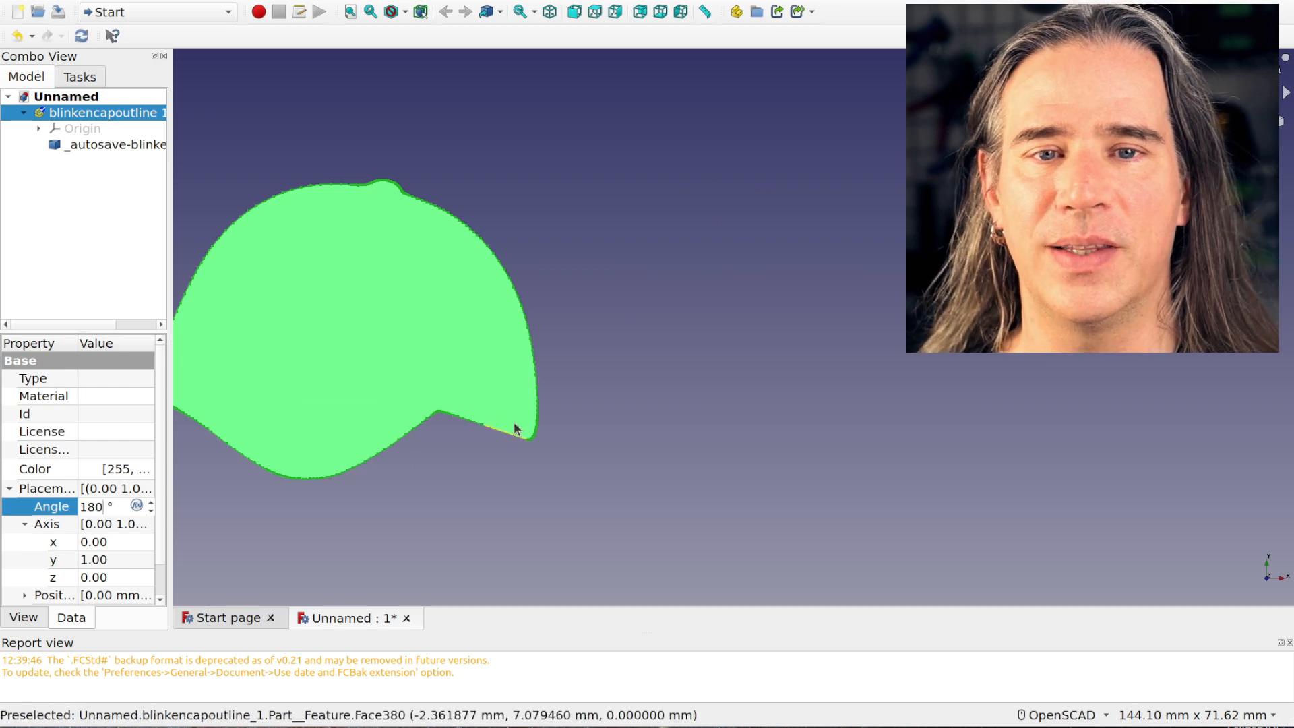
left_click(502, 456)
Switch to the Part workbench and add a cube to the document with the rotated cap.
right_click_drag(419, 361, 859, 336)
left_click(741, 397)
left_click(158, 11)
left_click(115, 104)
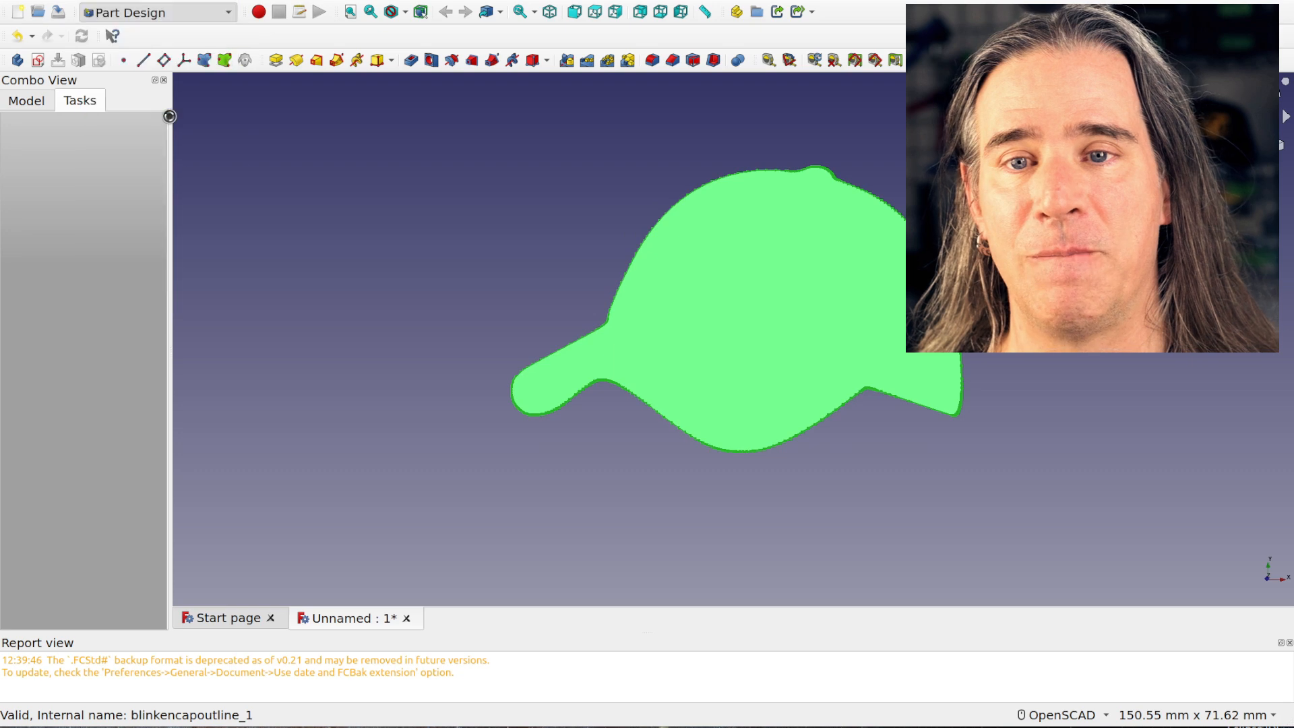
left_click(176, 61)
left_click(37, 101)
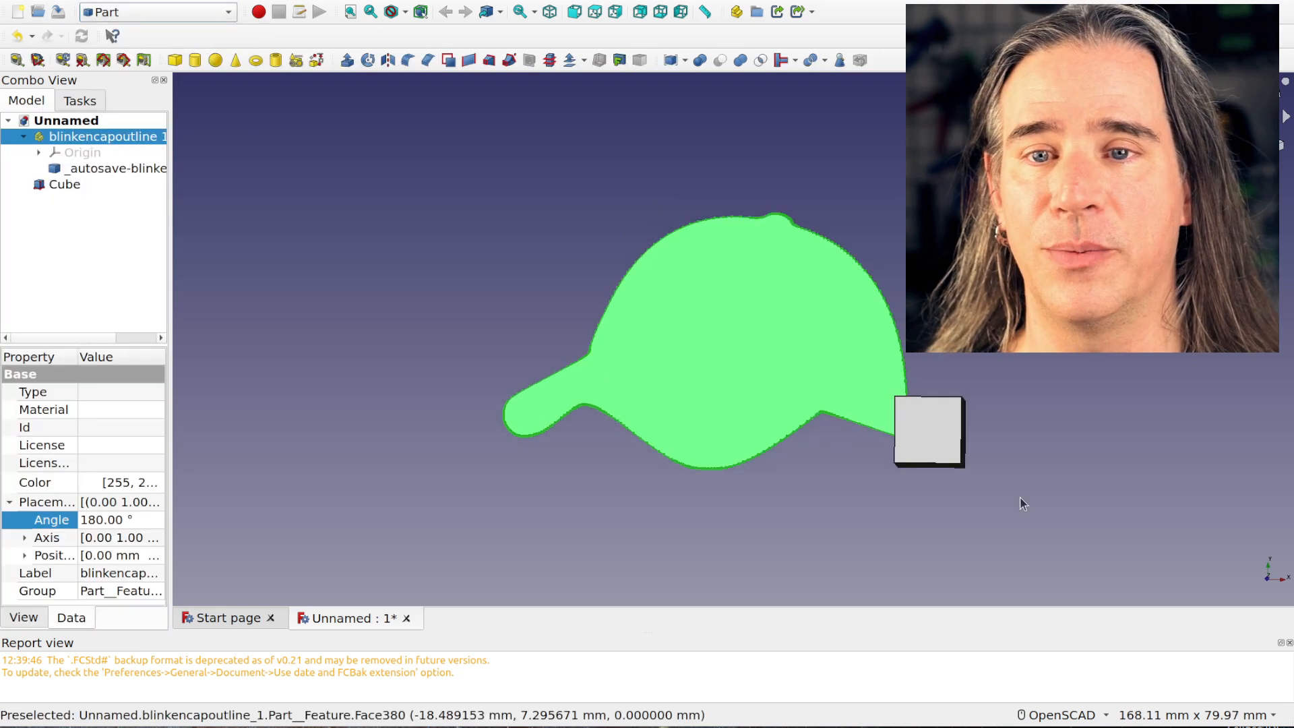
Set the cube's length to 70 mm and its position to x -65, y -4, z -2 mm so it surrounds the cap.
left_click_drag(802, 486, 816, 348)
left_click_drag(798, 465, 800, 434)
left_click(64, 184)
left_click(95, 552)
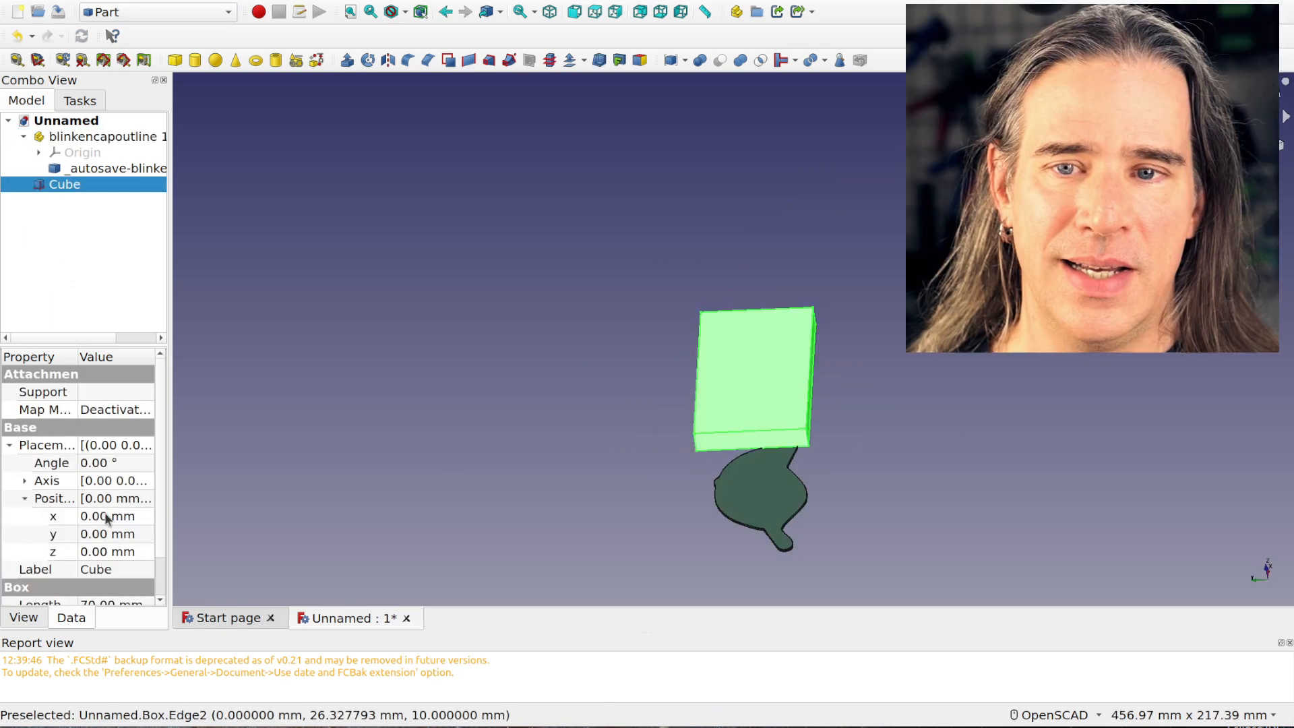
left_click(105, 515)
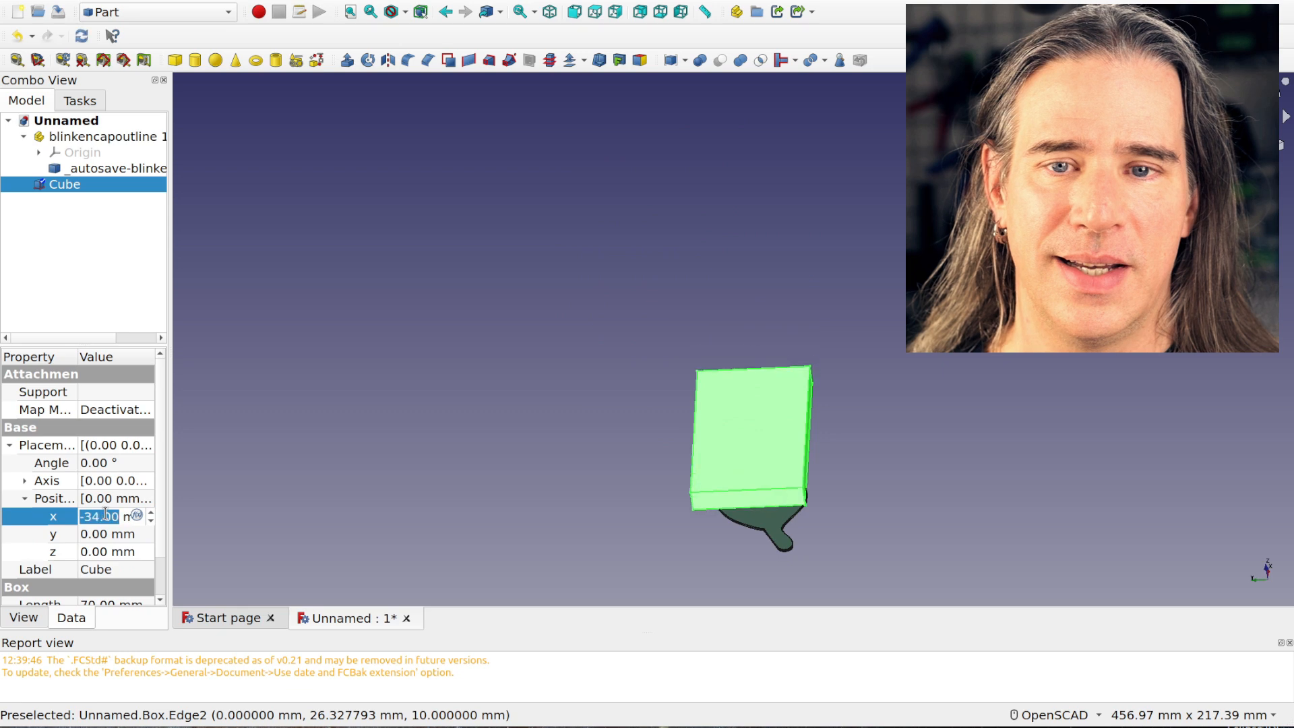
type("-4")
key("Return")
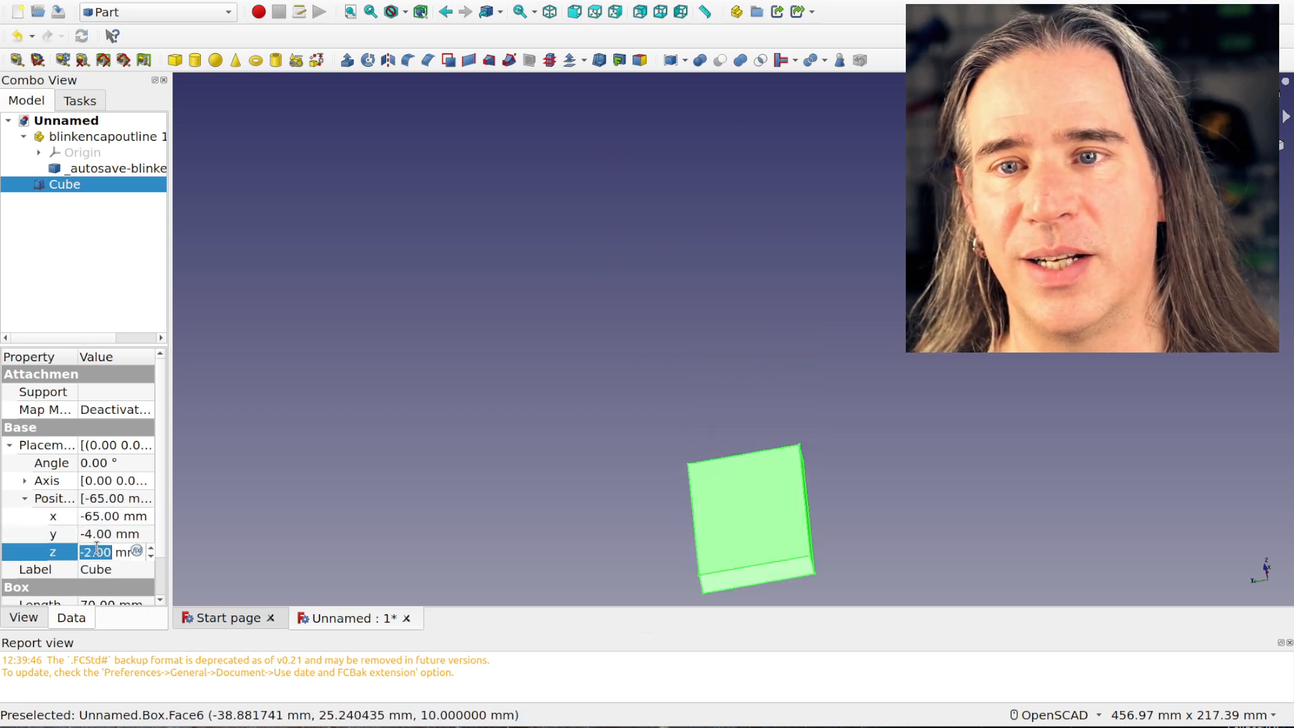
Set the cube's width to 46 mm, its height to 1.6 mm and its z position to -1.6 mm to match the cap.
scroll(97, 548, "down", 15)
scroll(96, 549, "up", 13)
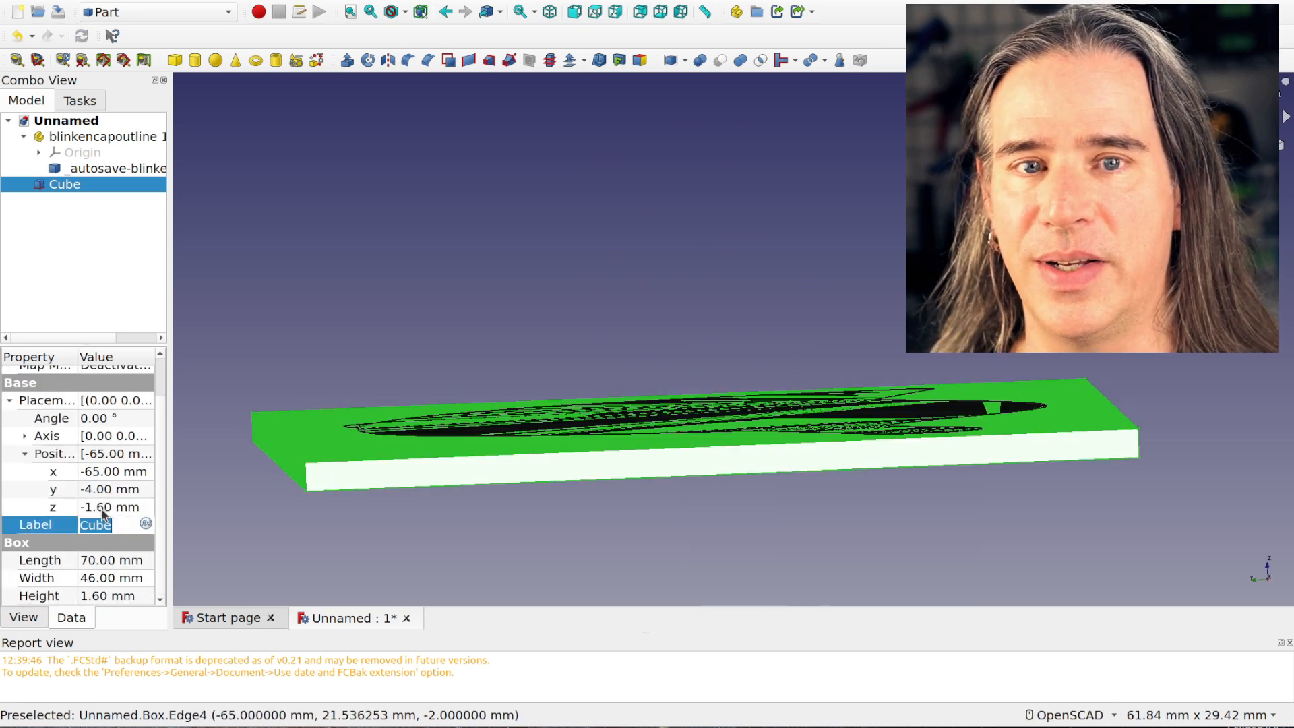
left_click_drag(698, 485, 573, 494)
scroll(755, 491, "down", 6)
left_click_drag(907, 455, 688, 544)
left_click_drag(1003, 480, 1011, 432)
middle_click_drag(985, 409, 981, 392)
scroll(981, 393, "up", 10)
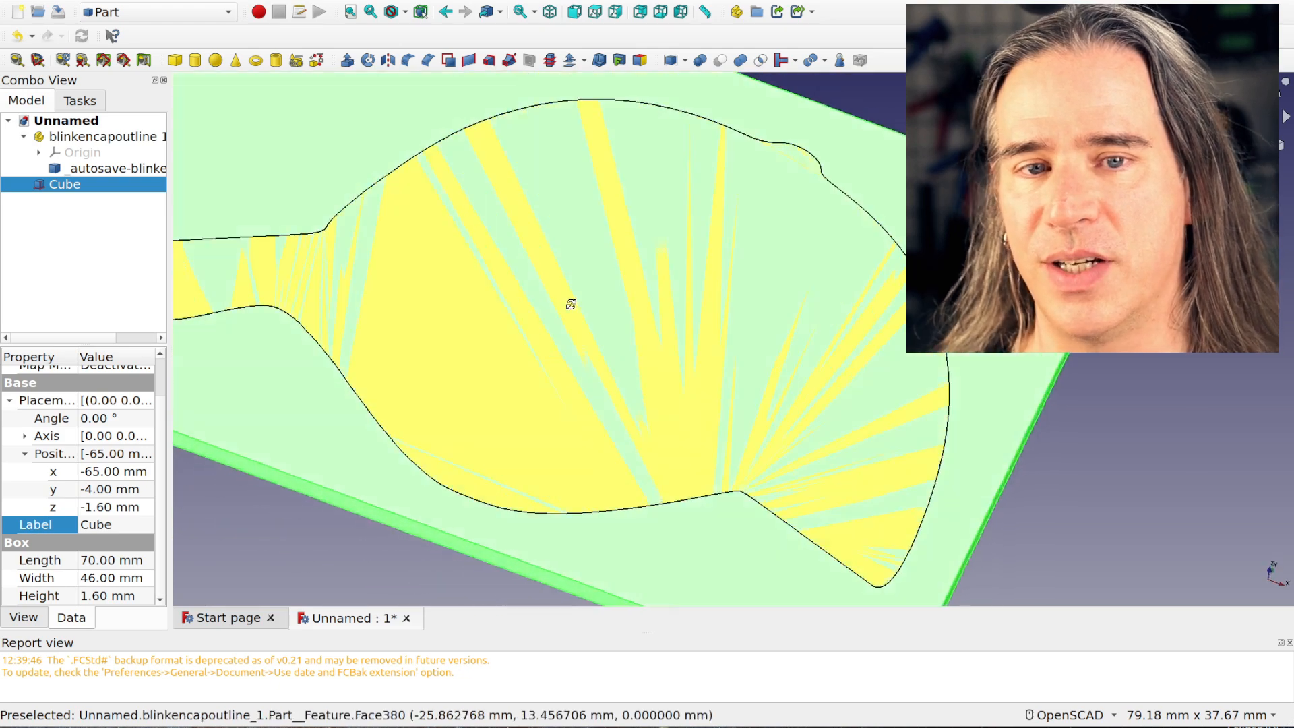
Try a Boolean cut with the imported cap selected before the cube, and delete the resulting cut.
key("0")
left_click(87, 136)
left_click(72, 182, "ctrl")
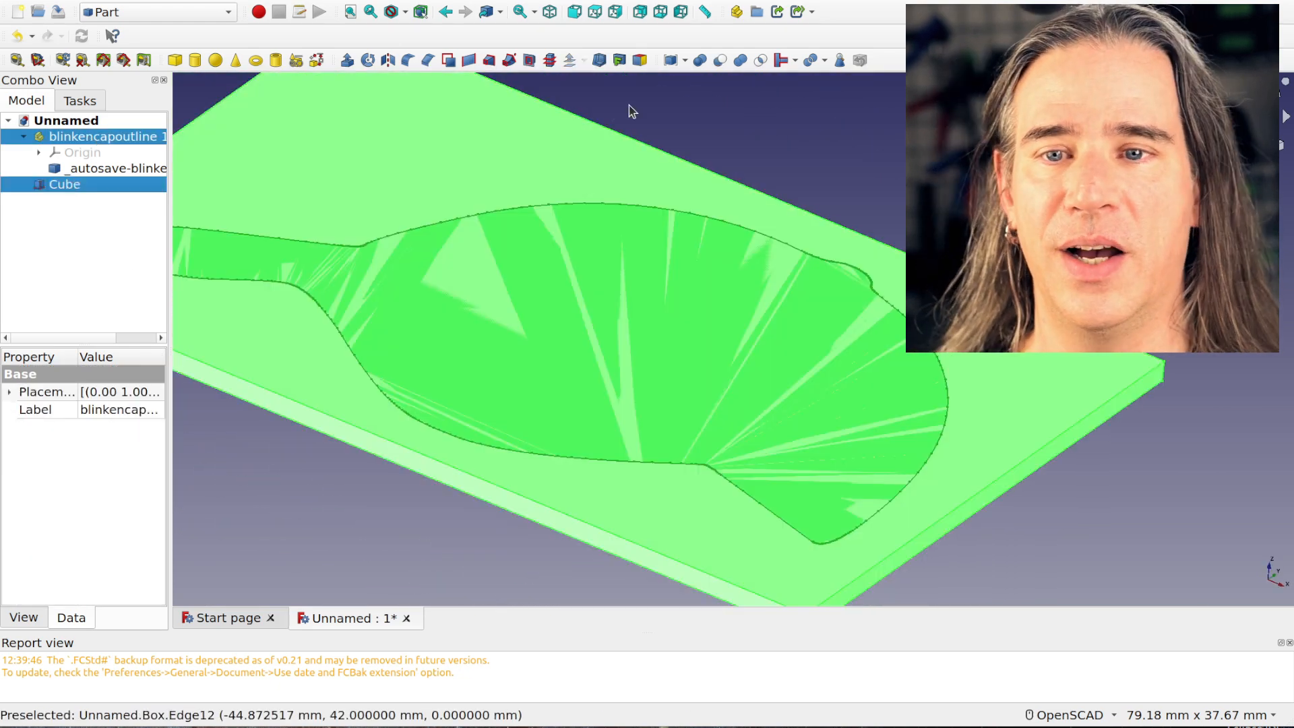
left_click(720, 60)
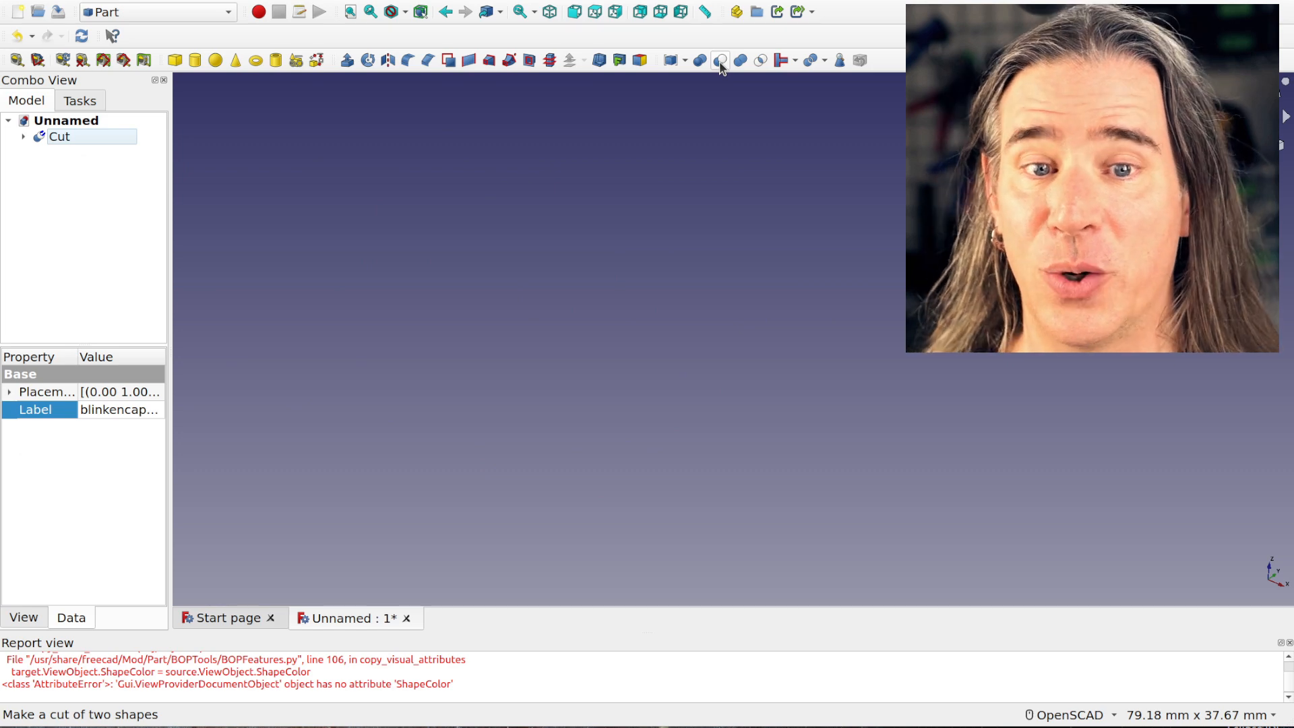
left_click(23, 136)
left_click(116, 135)
key("Delete")
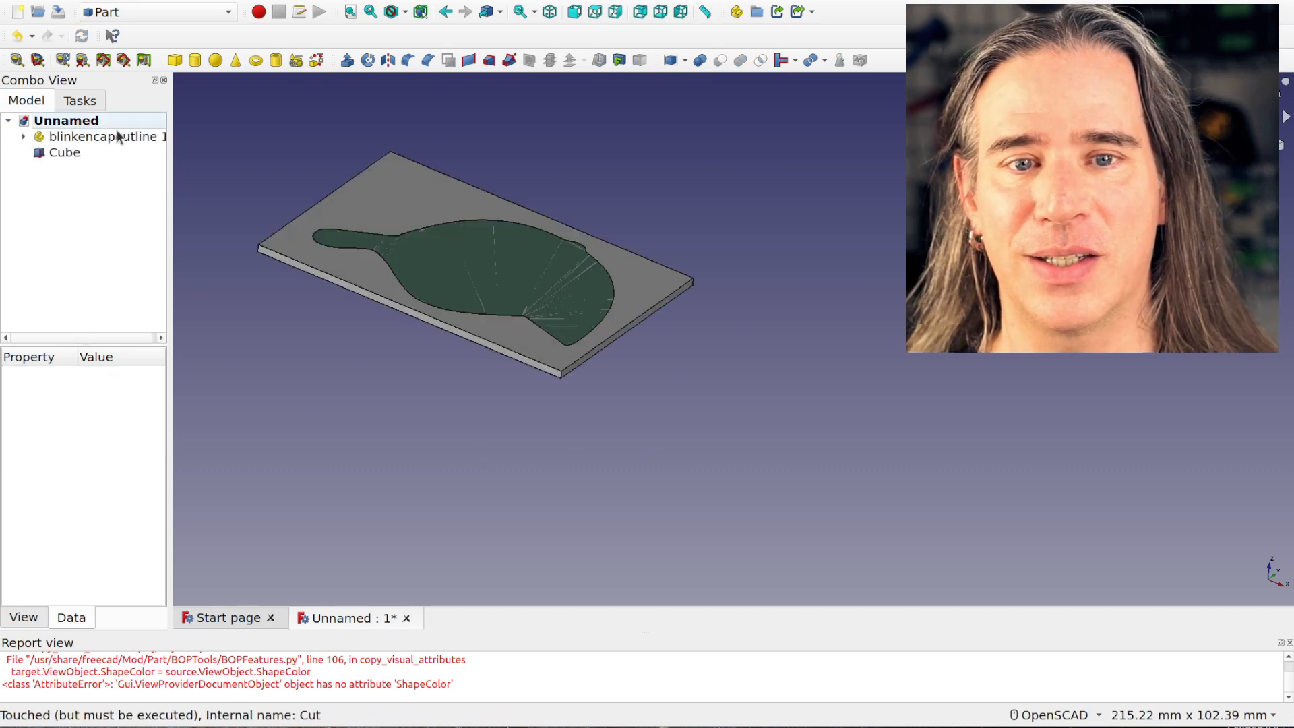
Cut the imported cap's shape out of the cube and inspect the opening from several angles.
left_click(94, 151)
left_click(96, 137, "ctrl")
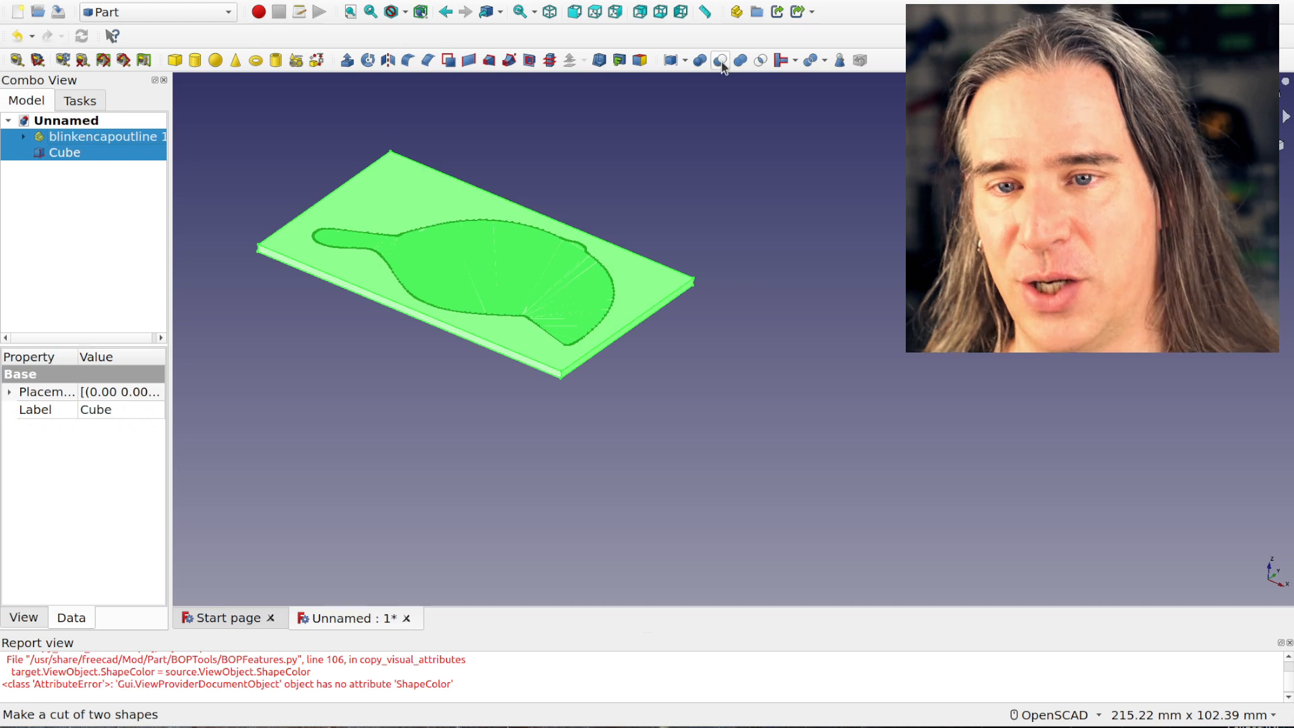
left_click(720, 60)
middle_click_drag(613, 223, 525, 263)
left_click_drag(526, 262, 598, 314)
scroll(488, 204, "up", 3)
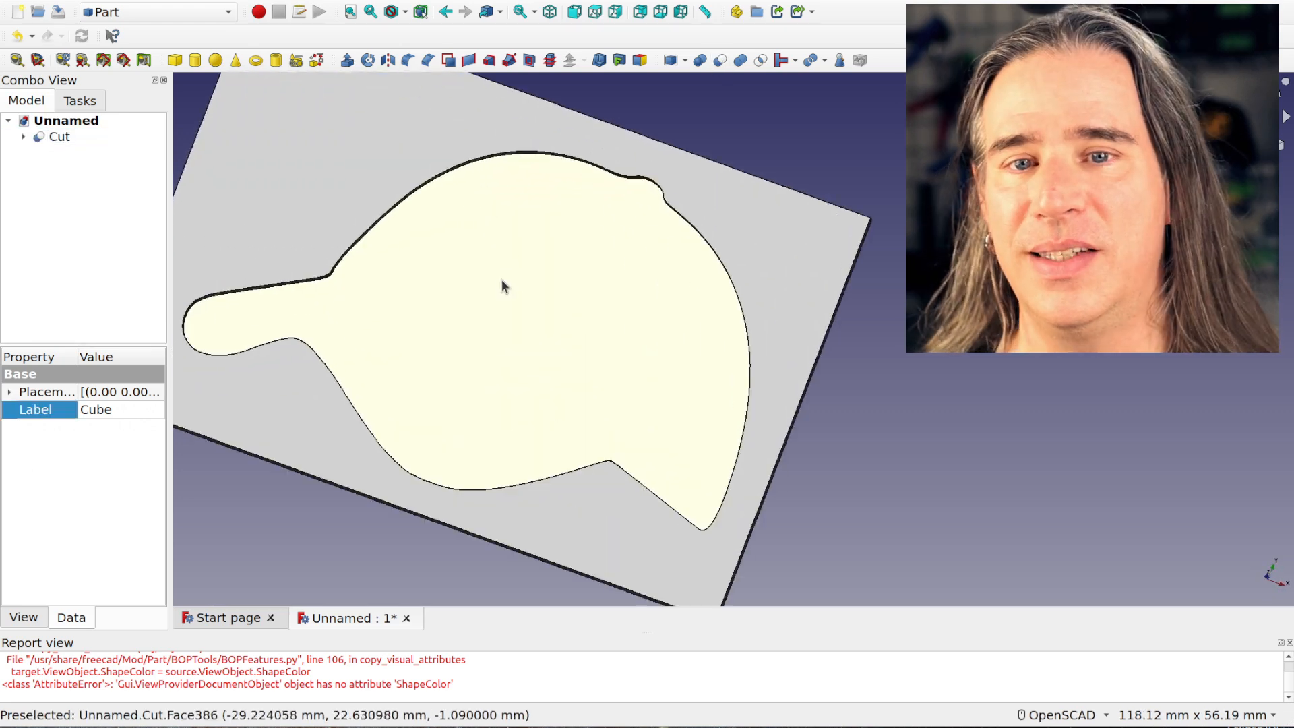
left_click_drag(523, 274, 769, 269)
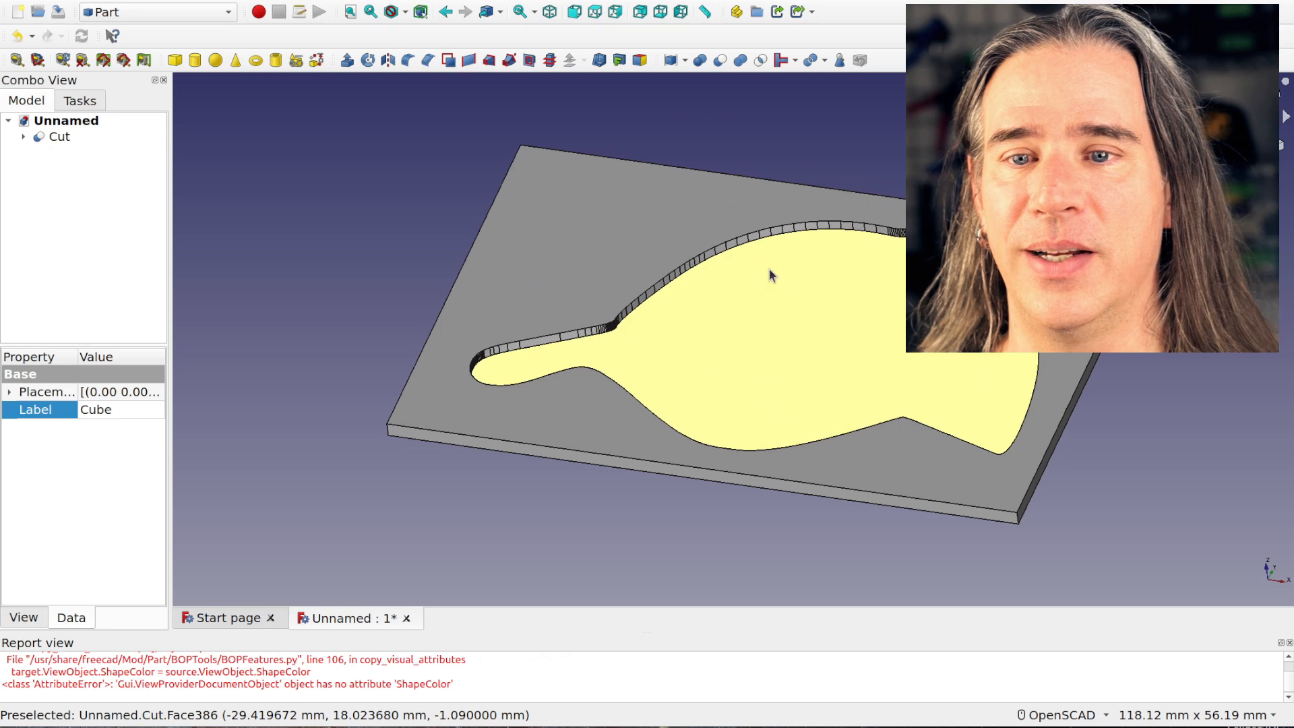
Delete the cut so the cap and the cube are separate objects again.
left_click(23, 136)
left_click(76, 137)
key("Delete")
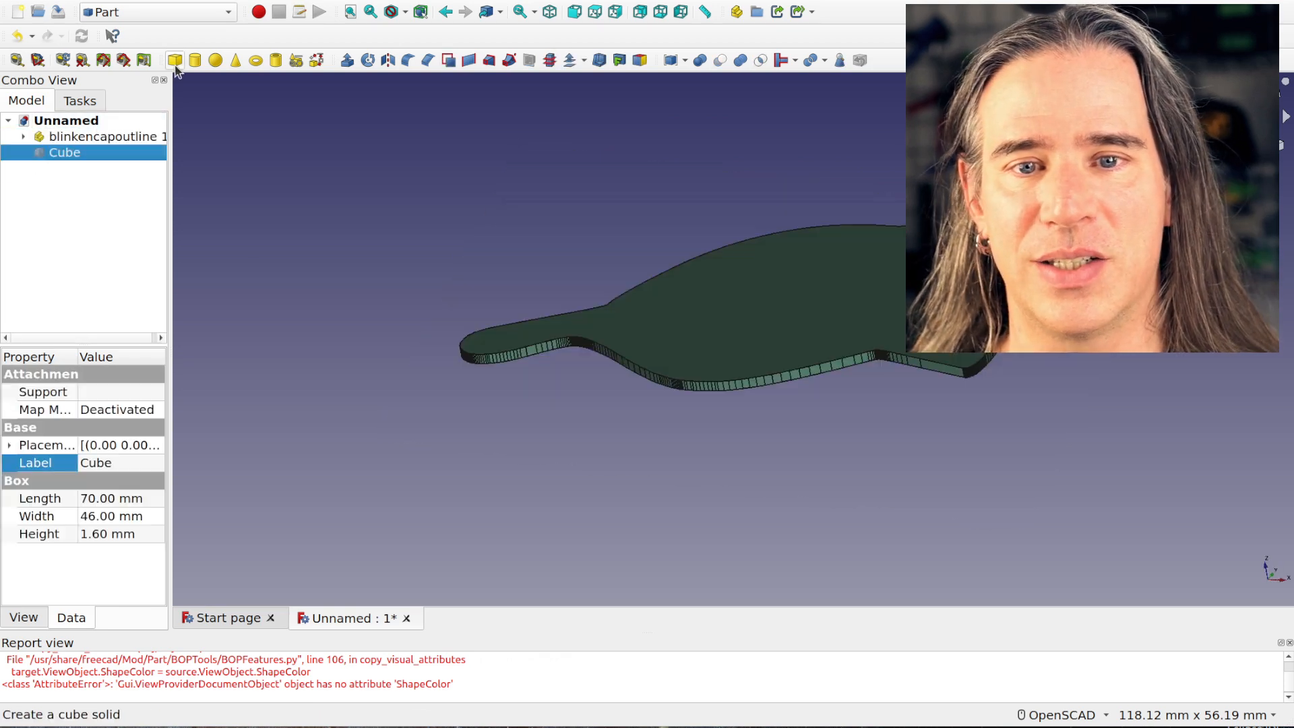
Add a second cube beside the imported cap and select it for editing.
left_click(175, 61)
left_click_drag(435, 264, 824, 336)
left_click_drag(789, 383, 828, 286)
scroll(951, 371, "up", 6)
left_click(76, 169)
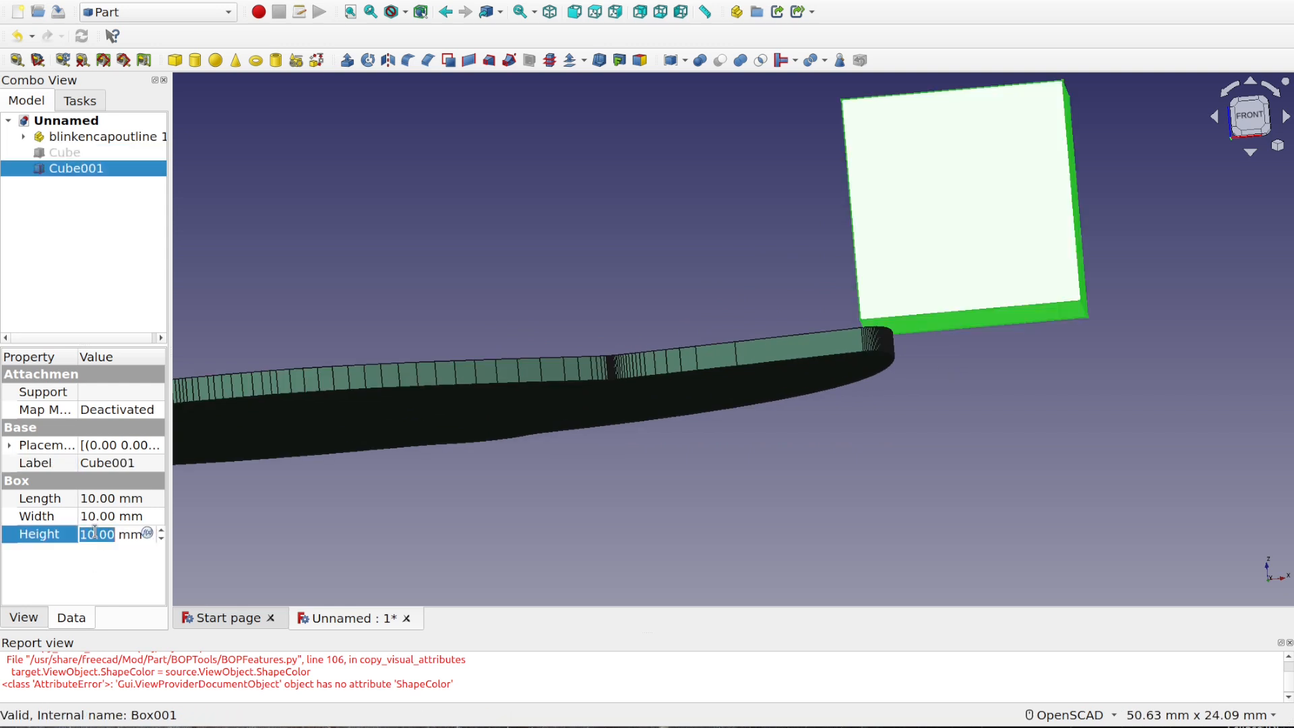
Reduce the second cube's height and set its z position to -1.1 mm so it starts partway through the cap's thickness.
left_click(10, 445)
left_click(24, 499)
left_click(115, 551)
left_click(151, 555)
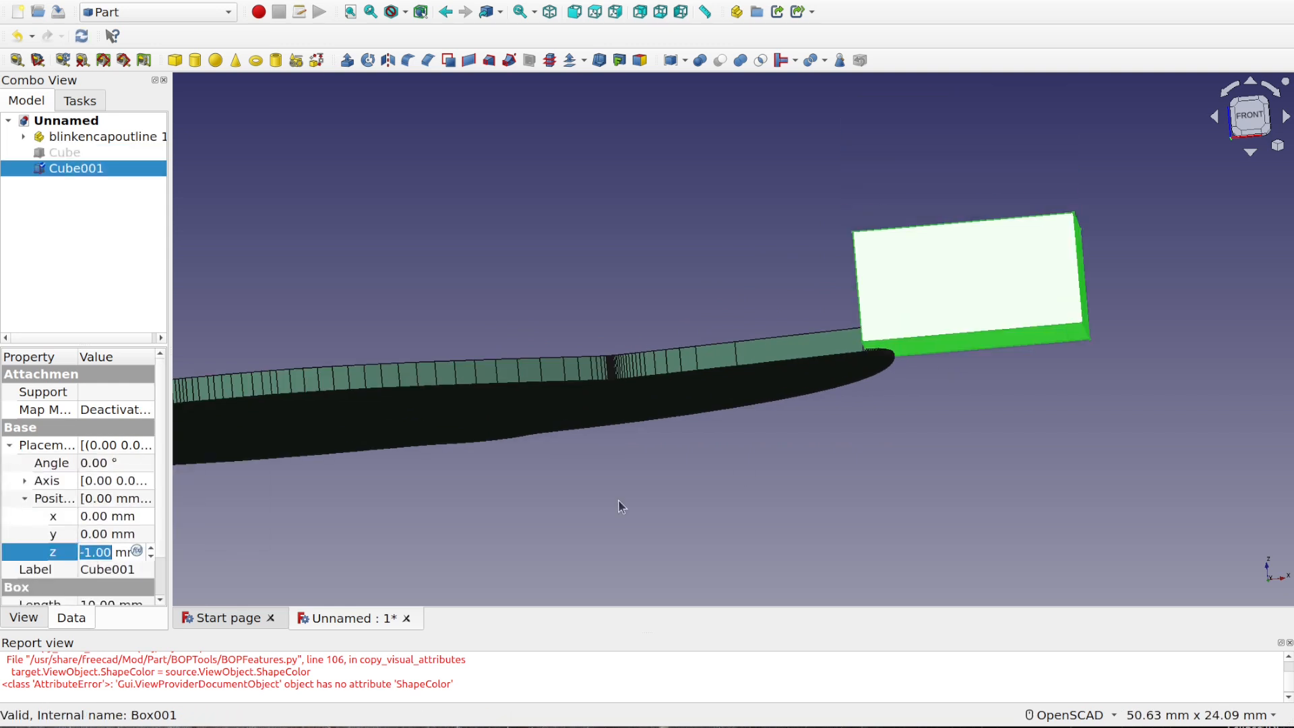
left_click_drag(546, 517, 548, 544)
scroll(808, 343, "up", 4)
type("1")
scroll(307, 483, "down", 4)
Move the second cube to x -43 mm and y 25 mm so it overlaps the cap's edge.
left_click_drag(323, 426, 697, 509)
scroll(614, 479, "down", 8)
right_click_drag(638, 498, 731, 349)
left_click(87, 517)
scroll(87, 517, "down", 20)
left_click(105, 516)
scroll(105, 517, "down", 1)
left_click_drag(549, 529, 560, 482)
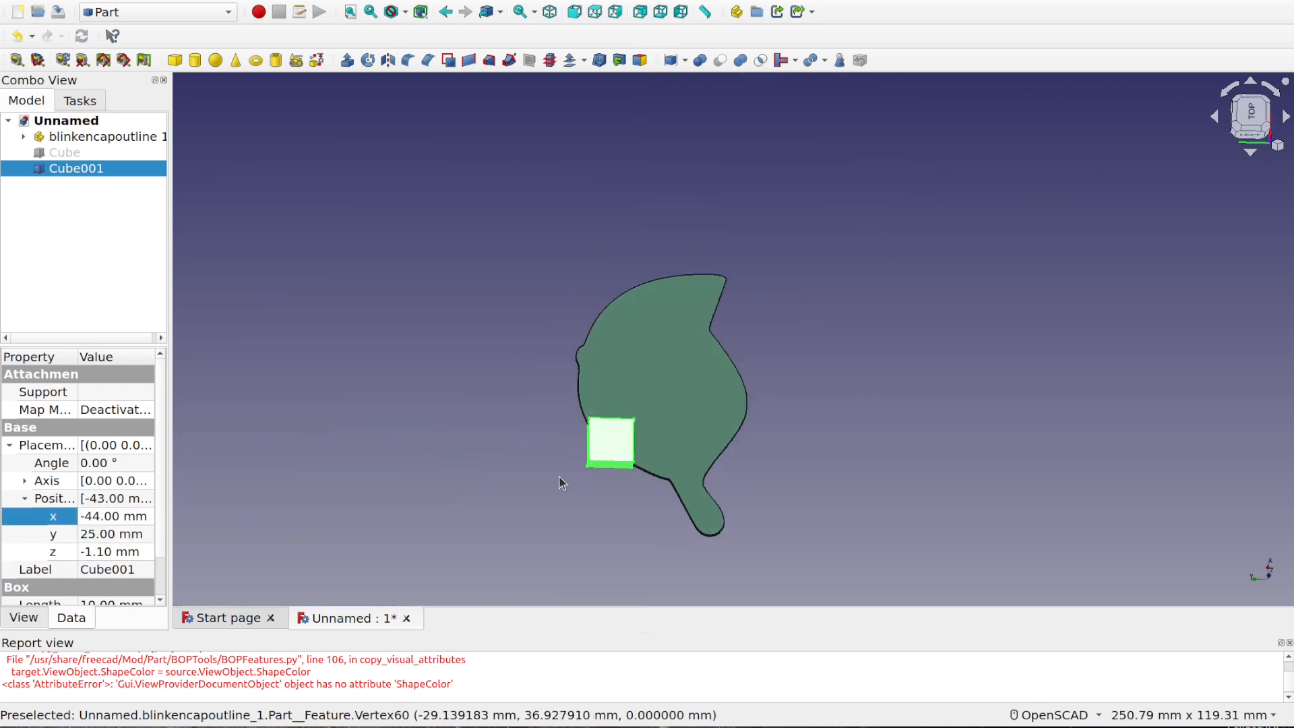
scroll(560, 483, "up", 6)
left_click(114, 517)
scroll(114, 517, "up", 1)
left_click(121, 534)
left_click_drag(793, 441, 804, 313)
left_click(609, 122)
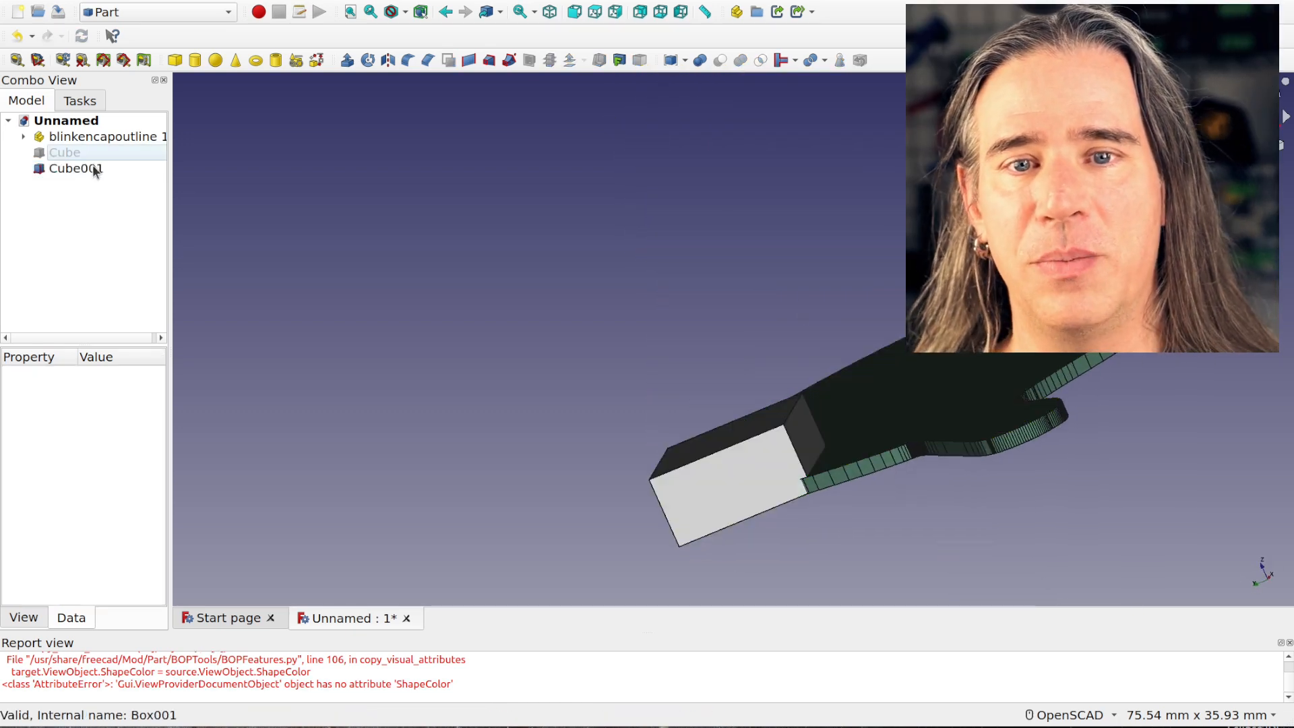
Fuse the second cube and the imported cap into one solid.
left_click(92, 167)
left_click(81, 137, "ctrl")
left_click_drag(435, 261, 811, 395)
left_click(740, 60)
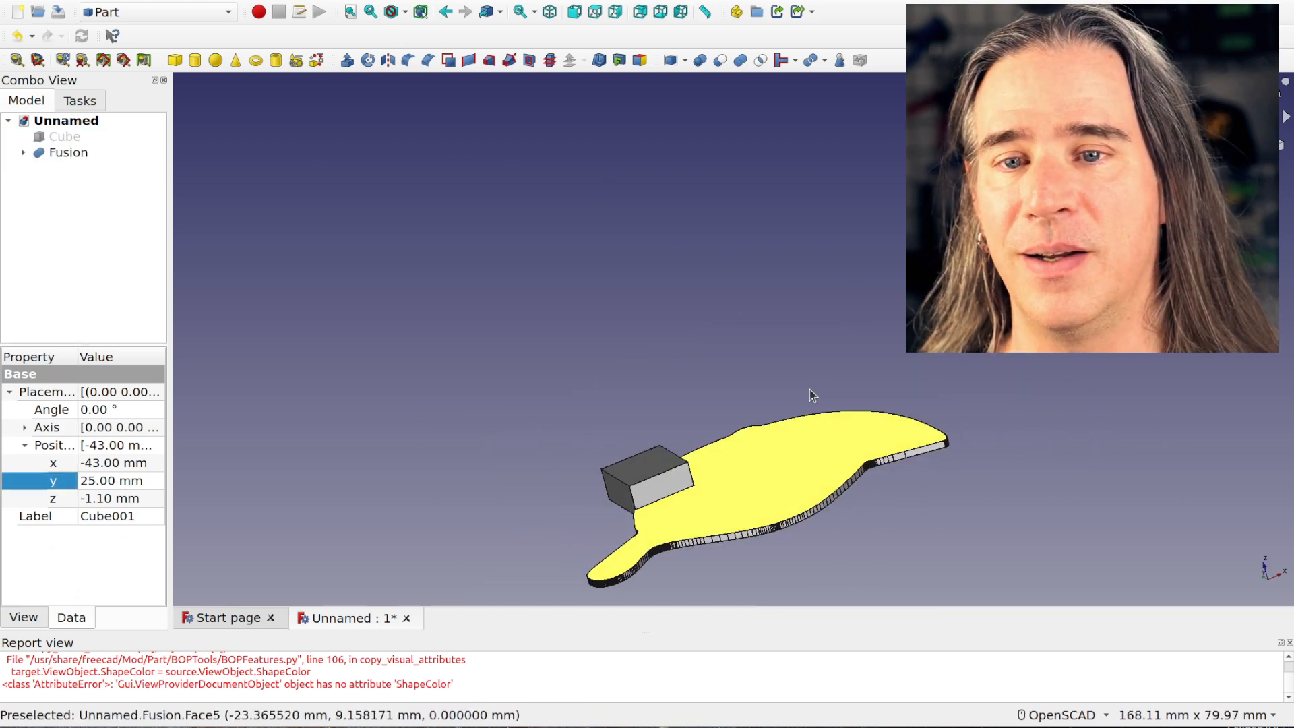
Make the original 70 mm cube visible again and cut the fused cap and block out of it.
left_click(64, 136)
key("space")
left_click(81, 153, "ctrl")
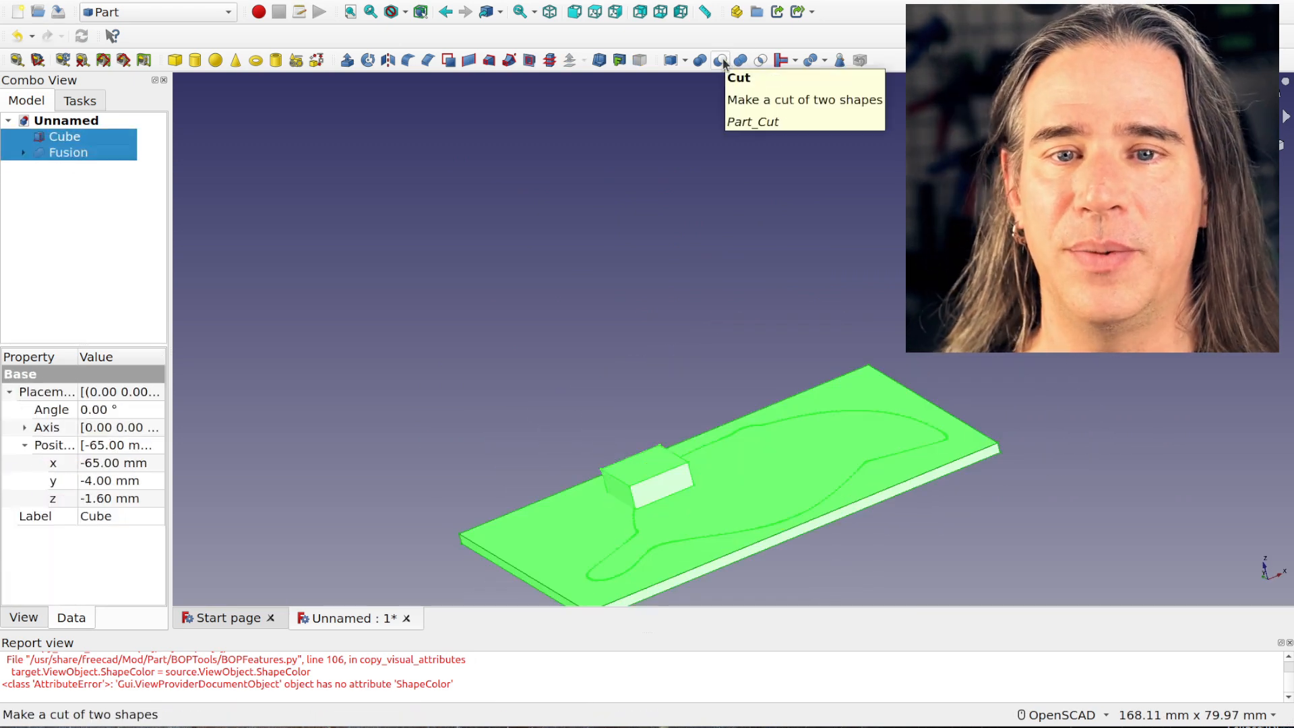
left_click(723, 61)
left_click_drag(761, 377, 965, 144)
Rename the cut object as PasteMold and export it to /tmp as the STL mesh Unnamed-PasteMold.stl.
double_click(88, 137)
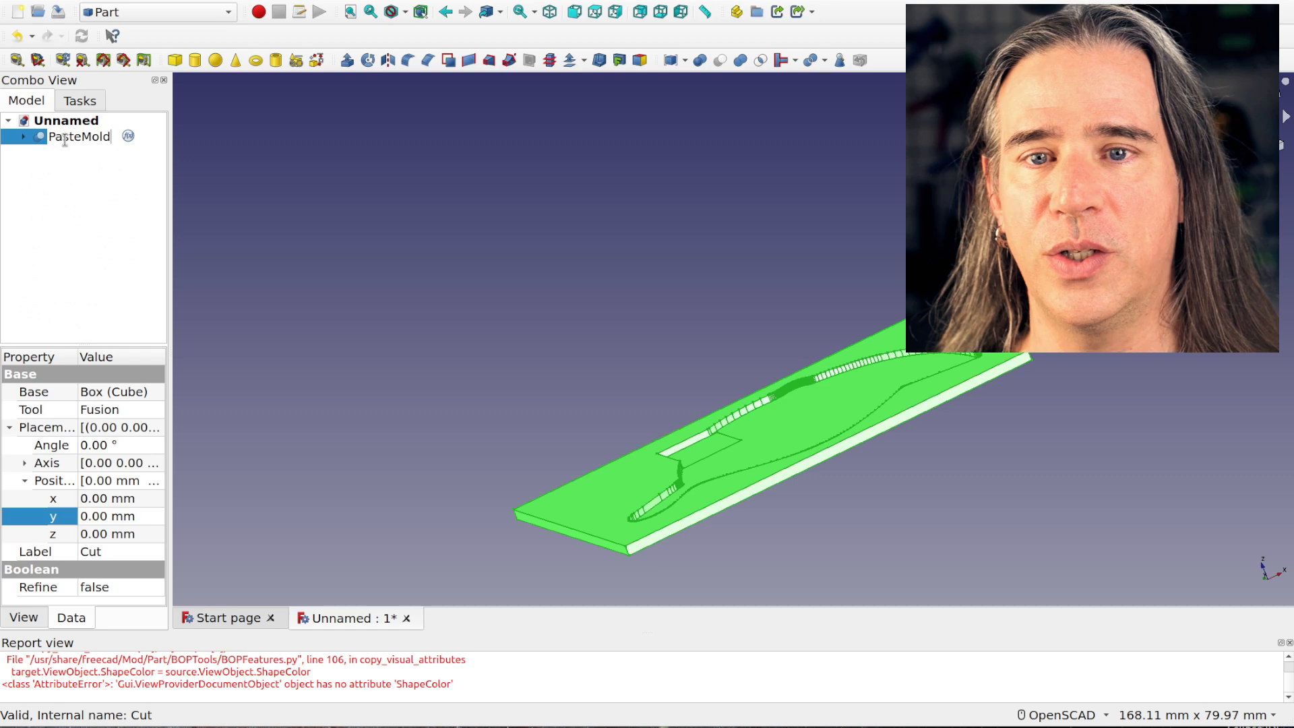
type("PasteMold")
key("Return")
key("alt+f")
left_click(115, 229)
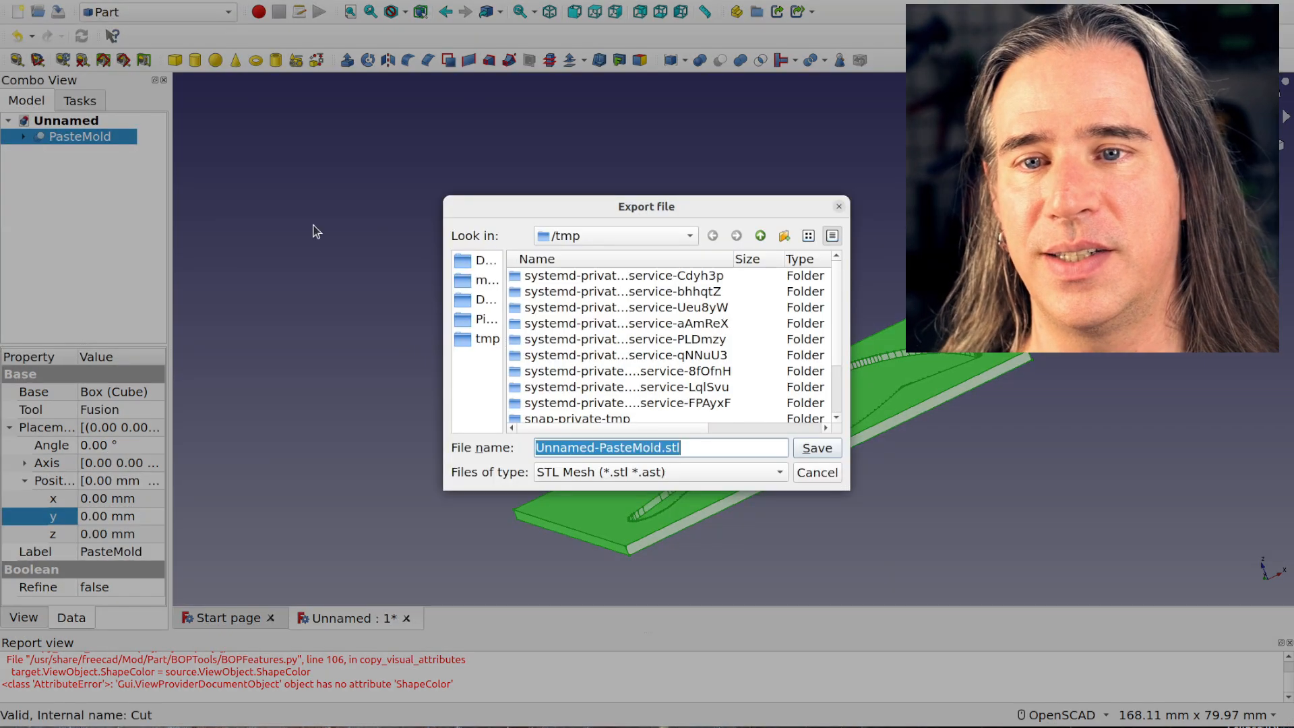
left_click(817, 449)
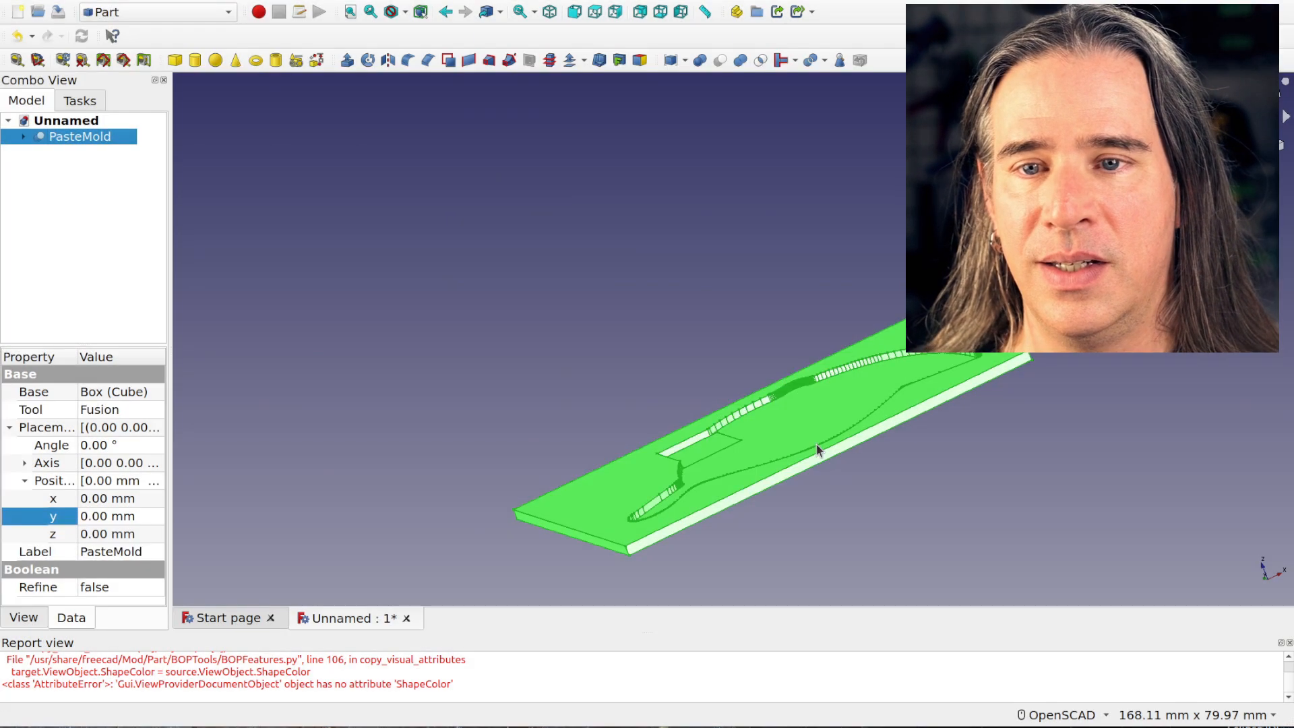